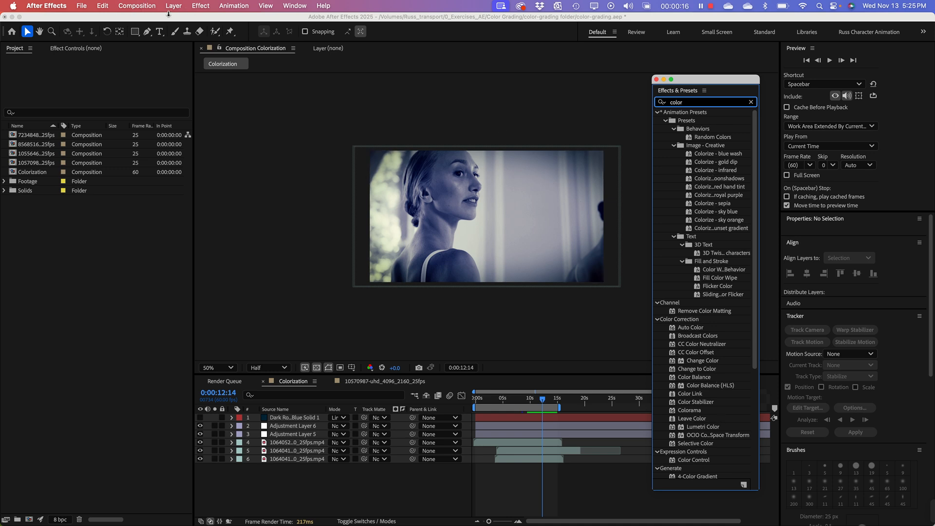
pyautogui.click(198, 6)
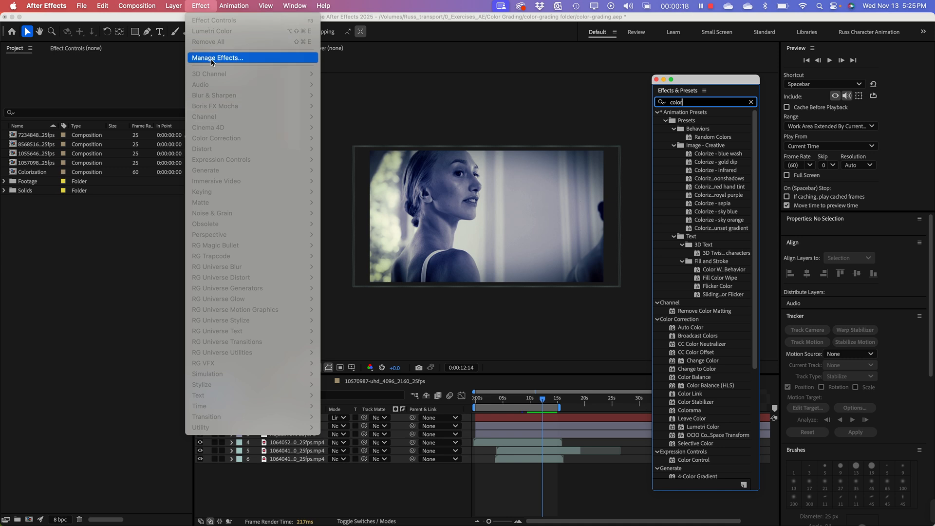
pyautogui.click(200, 7)
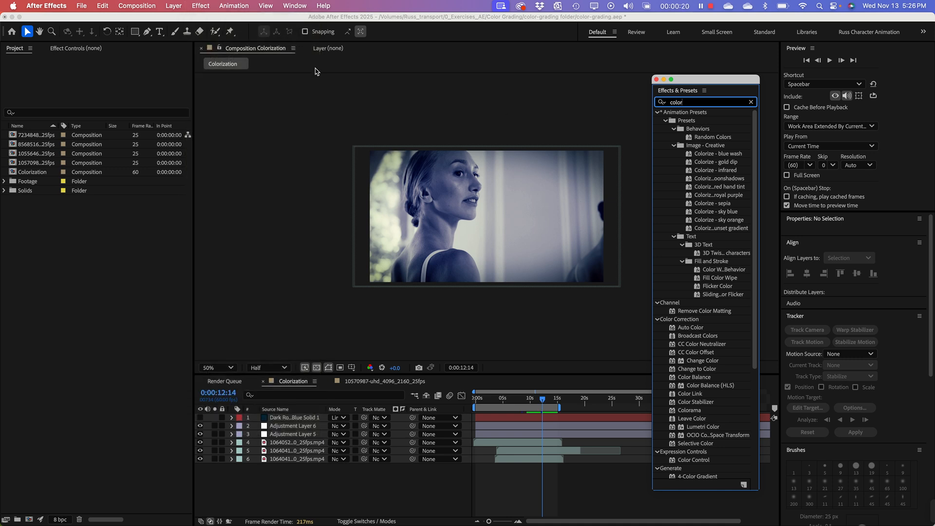
pyautogui.click(204, 6)
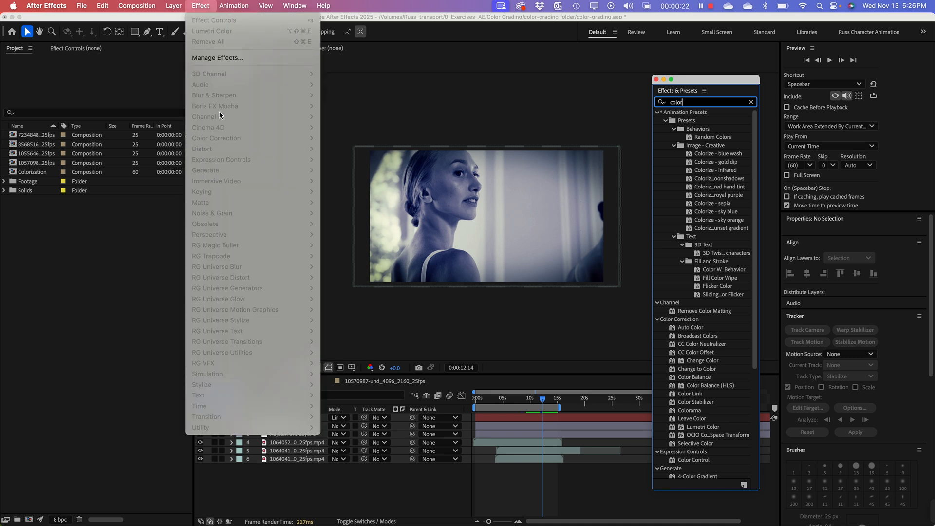
pyautogui.click(209, 5)
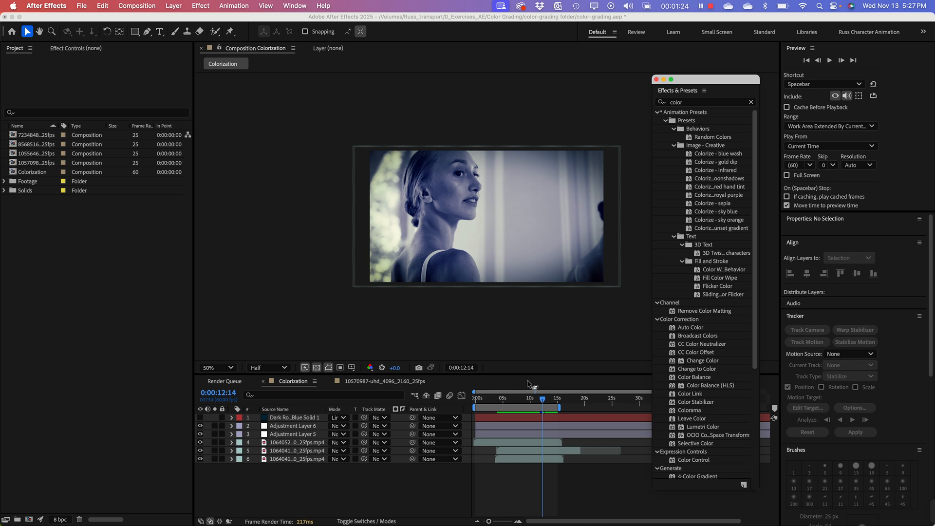
pyautogui.click(194, 244)
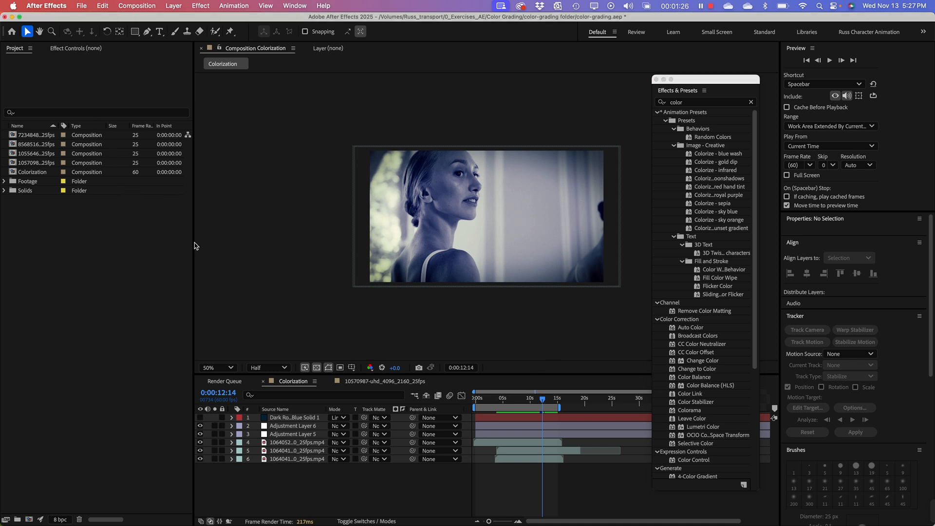
# Step: Move the floating Effects & Presets panel clear of the composition view and check the contents of the Footage folder
pyautogui.click(698, 105)
pyautogui.moveTo(698, 106); pyautogui.dragTo(794, 53)
pyautogui.click(58, 219)
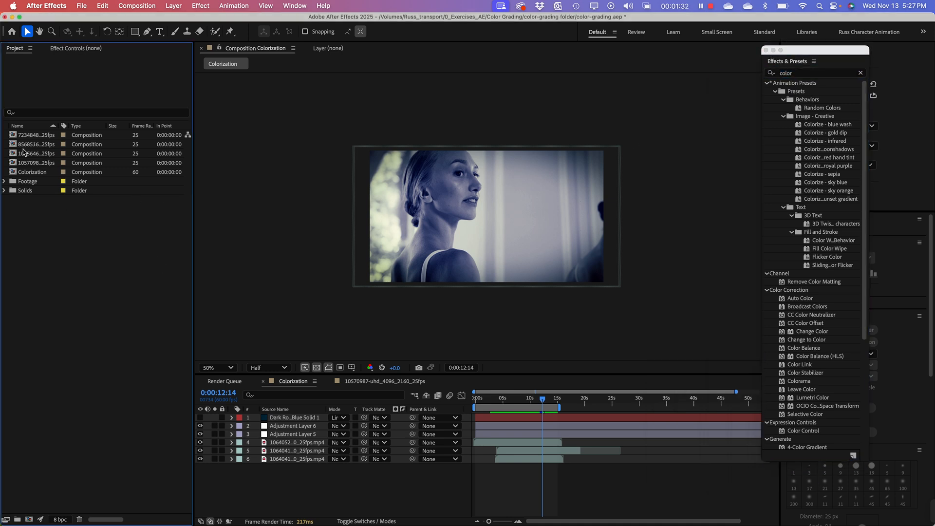
pyautogui.click(4, 181)
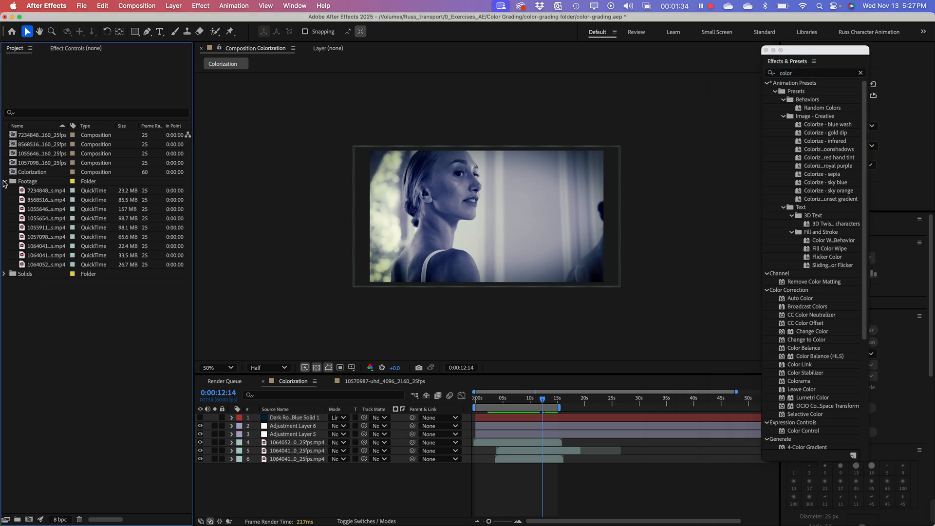
pyautogui.click(4, 182)
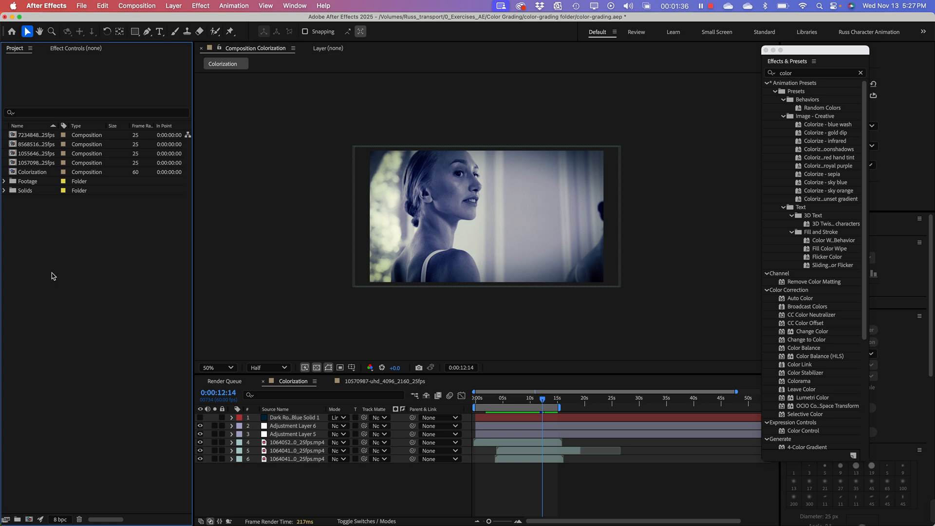
# Step: Search the effects for "Lumetri", select Lumetri Color, and move the Effects & Presets panel further away from the composition view
pyautogui.click(805, 73)
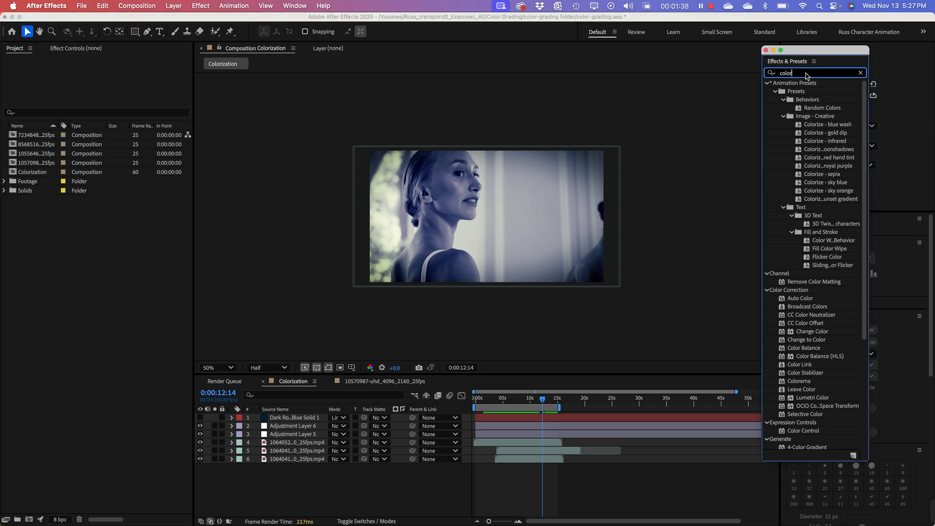
pyautogui.doubleClick(805, 73)
pyautogui.write('Lumetri')
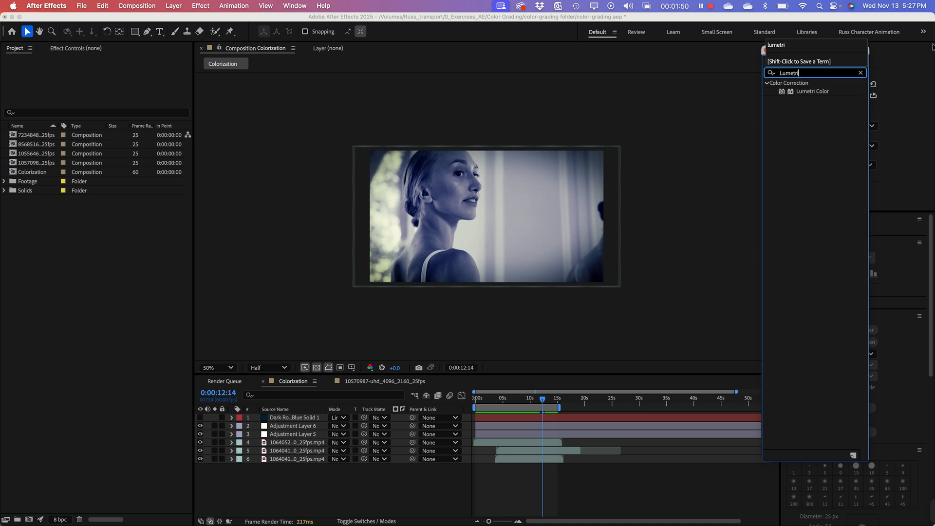
pyautogui.click(812, 92)
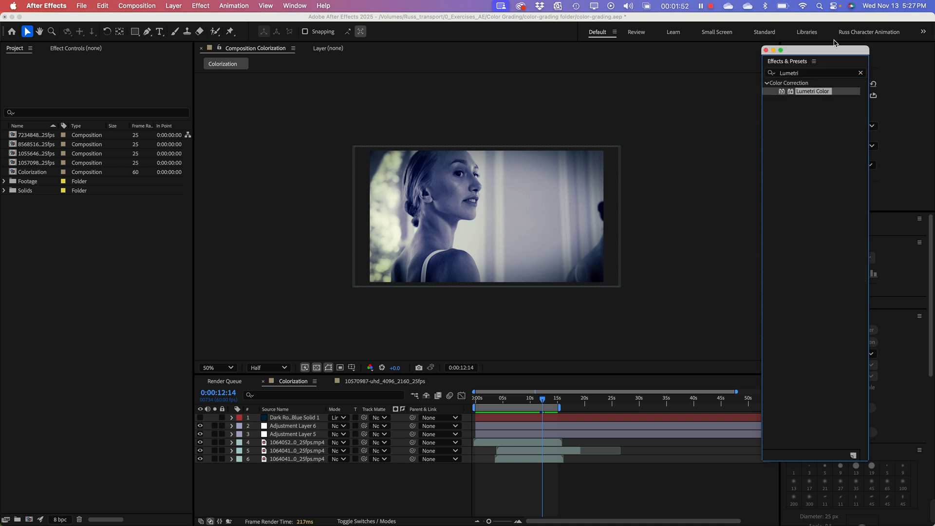
pyautogui.moveTo(810, 50); pyautogui.dragTo(869, 17)
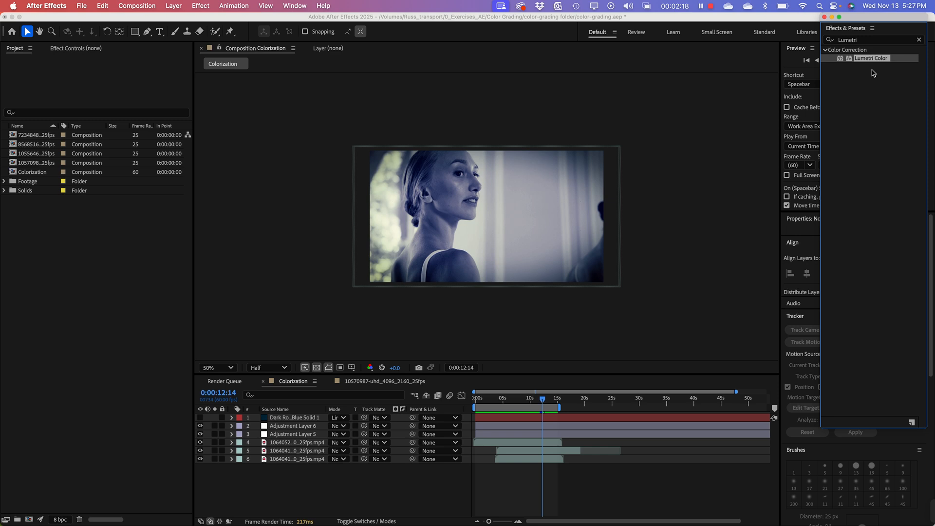
# Step: Widen the Project panel and close the open timelines of the Colorization and 10570987-uhd_4096_2160_25fps compositions
pyautogui.click(98, 269)
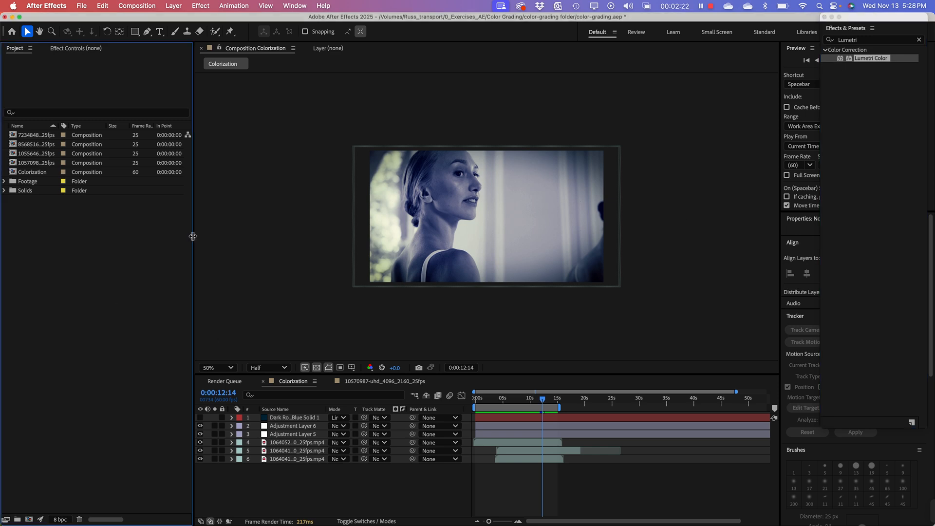
pyautogui.moveTo(193, 236); pyautogui.dragTo(211, 236)
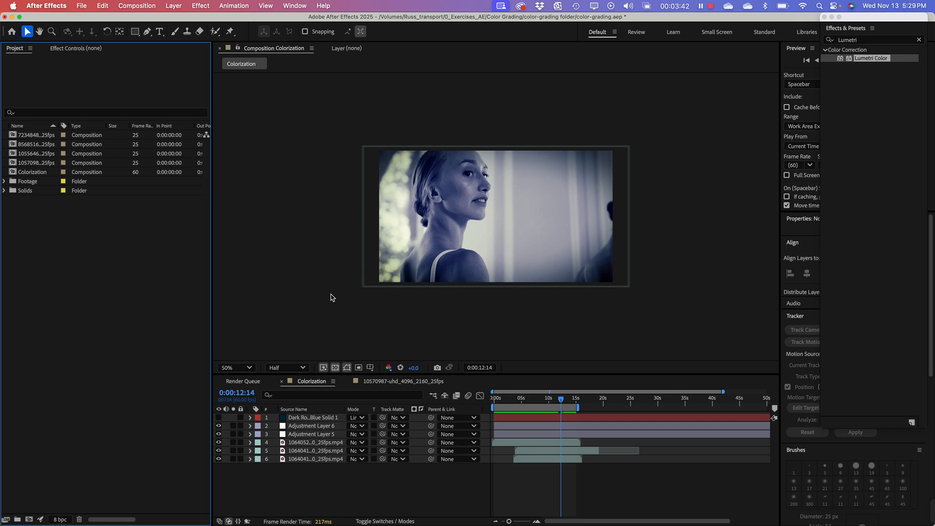
pyautogui.click(281, 381)
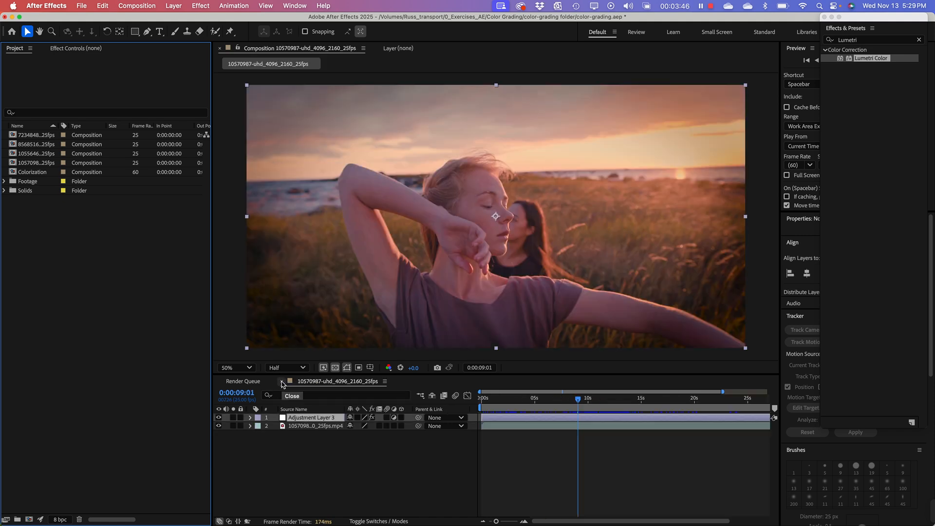
pyautogui.click(281, 381)
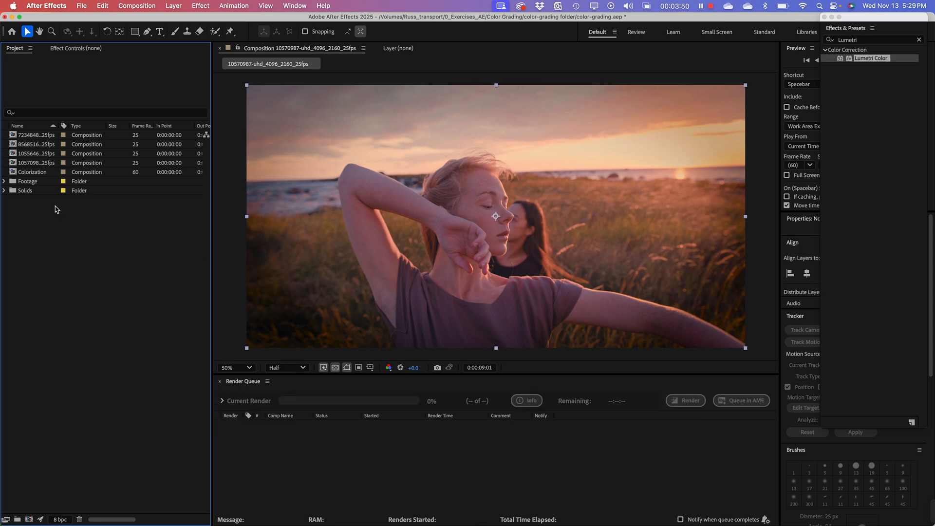
# Step: Expand the Footage folder and go through its video clips one by one, examining each thumbnail and its details
pyautogui.click(4, 181)
pyautogui.click(56, 190)
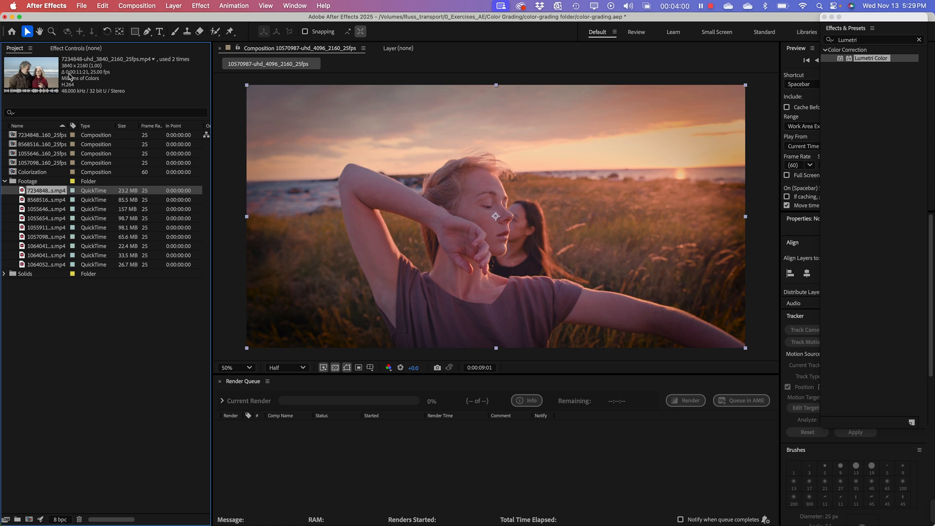
pyautogui.press('Down')
pyautogui.press('Down')
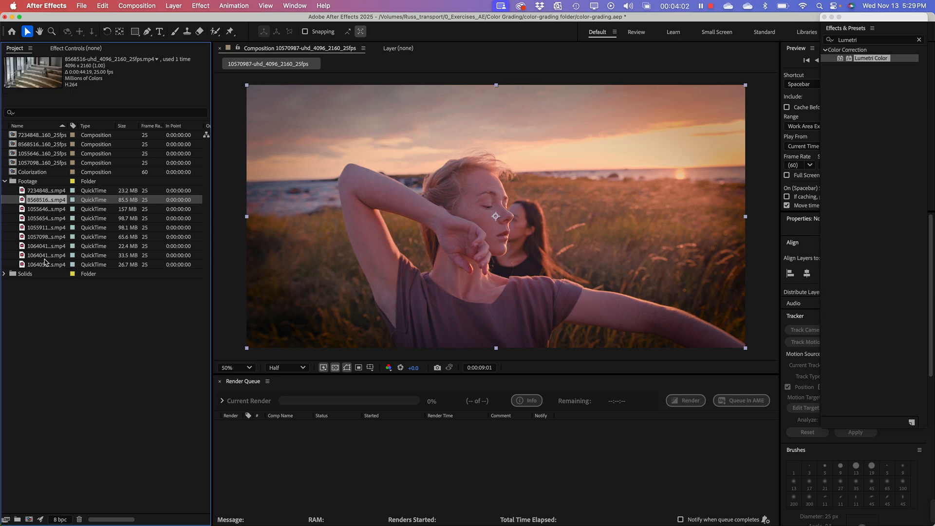
pyautogui.press('Down')
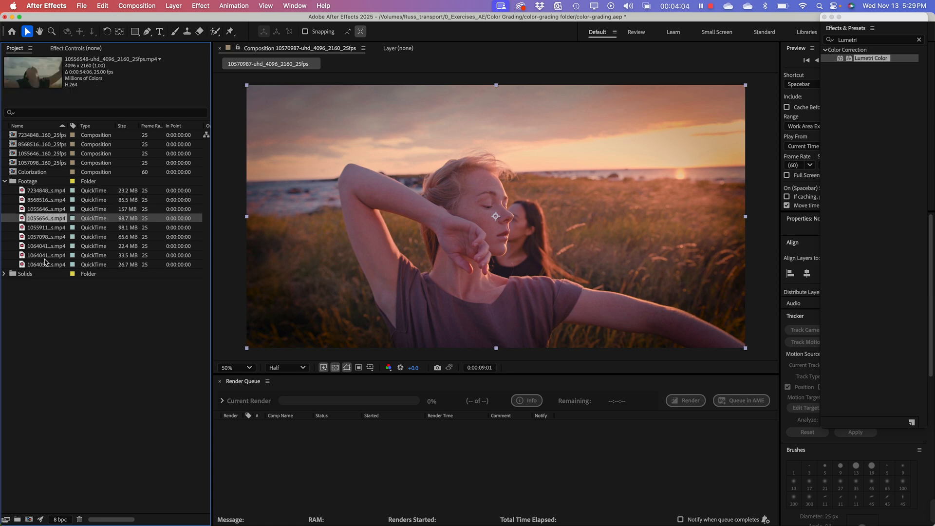
pyautogui.press('Down')
pyautogui.press('Down')
pyautogui.press('Down')
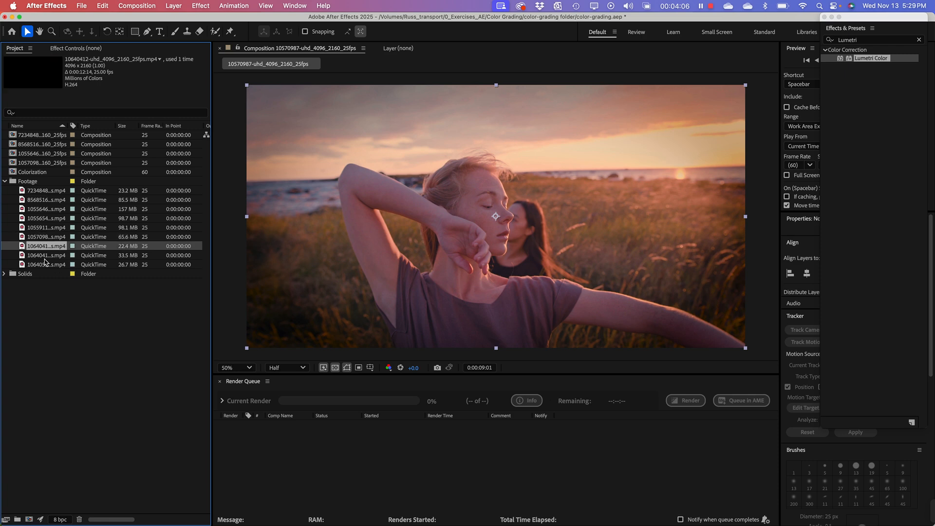
pyautogui.press('Down')
pyautogui.press('Down')
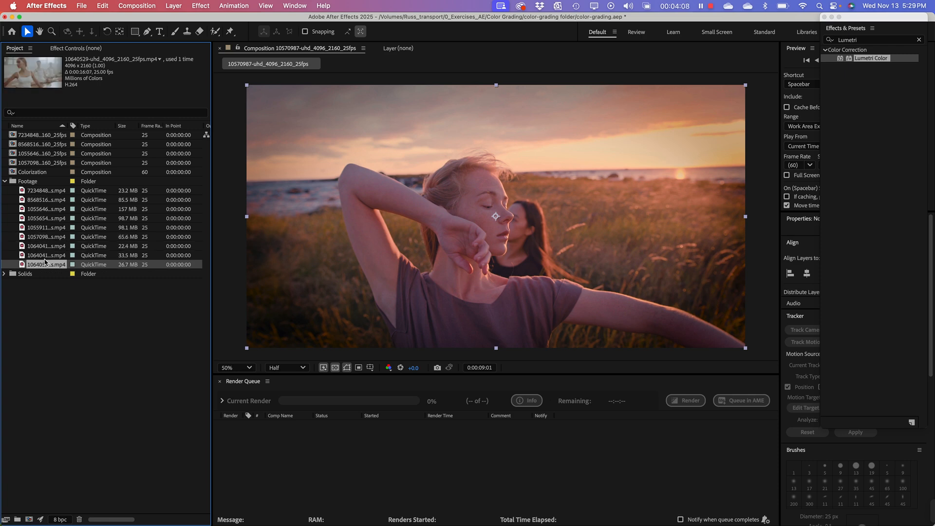
pyautogui.press('Down')
pyautogui.press('Up')
pyautogui.press('Up')
pyautogui.press('Up')
pyautogui.press('Up')
pyautogui.press('Up')
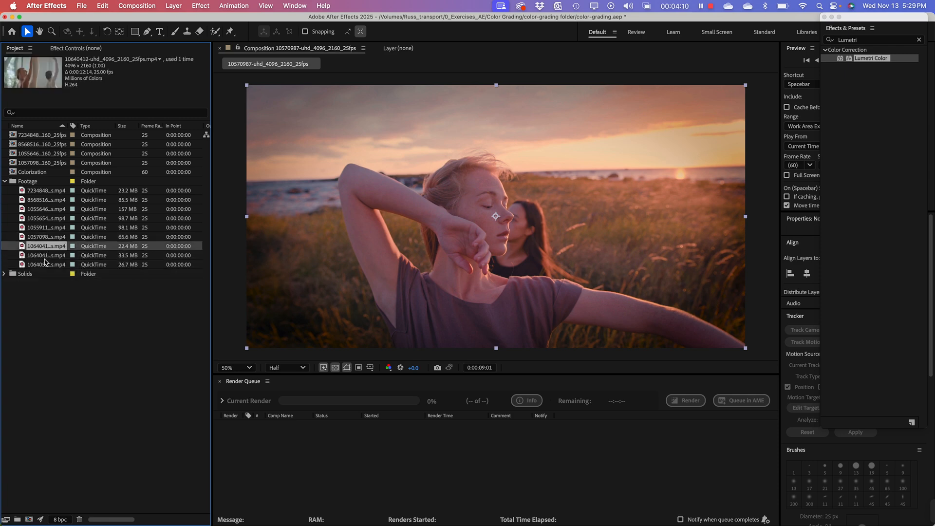
# Step: Create a new composition from the 10570987-uhd_4096_2160_25fps.mp4 clip in the Footage folder
pyautogui.press('Down')
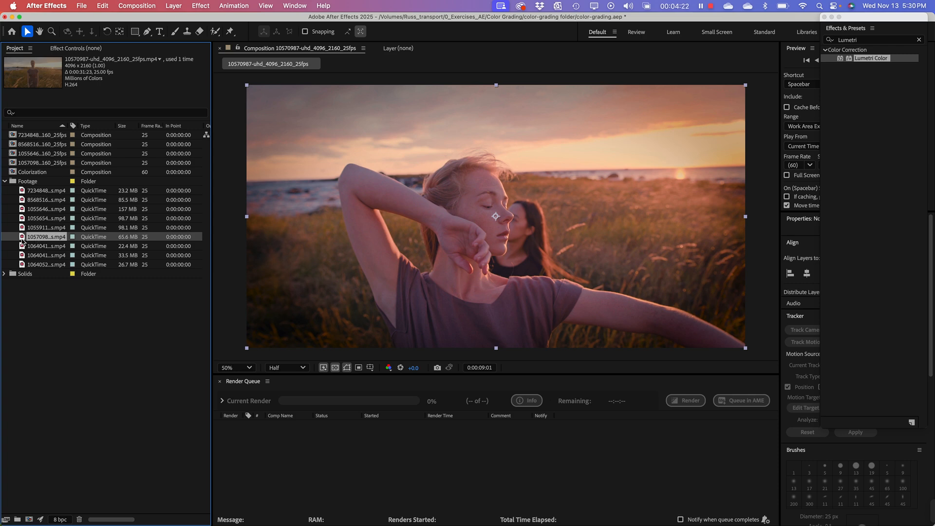
pyautogui.rightClick(40, 239)
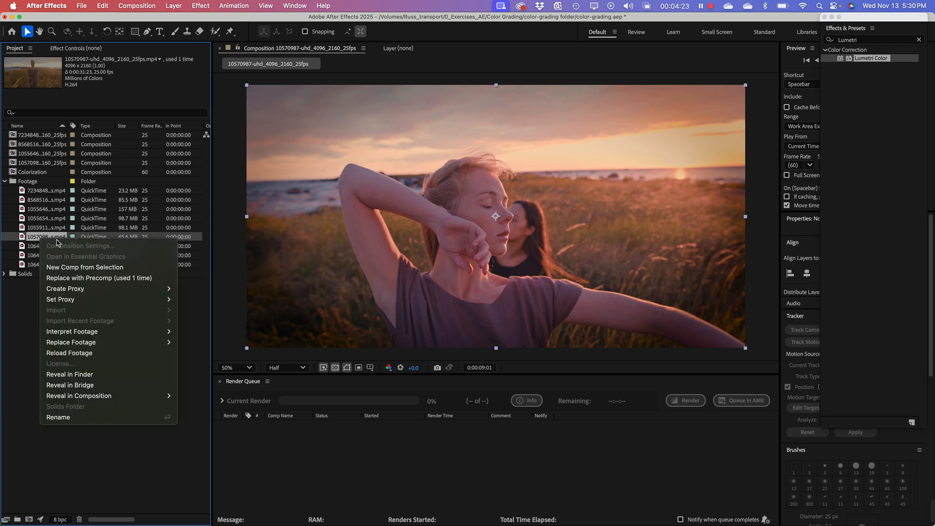
pyautogui.click(92, 272)
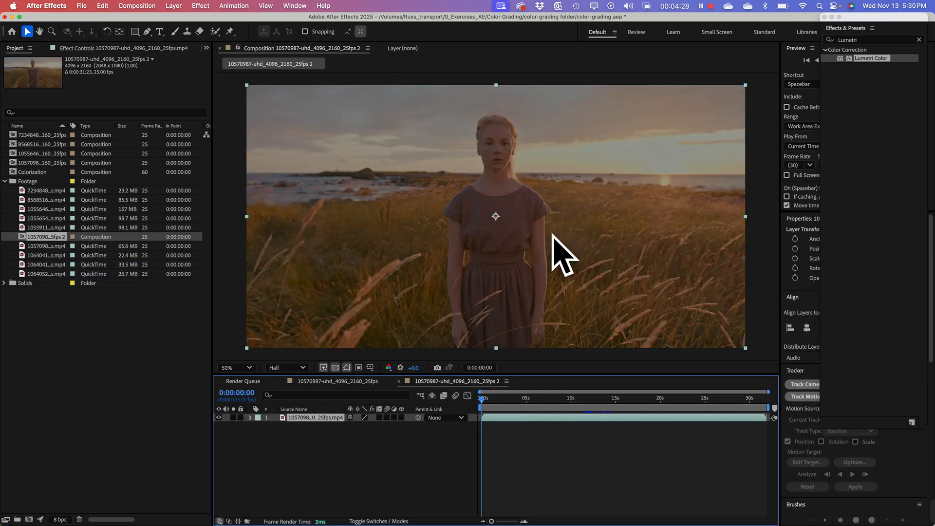
# Step: Compare the existing graded 10570987-uhd_4096_2160_25fps composition with the new ungraded one, then leave the new one open with no layer selected
pyautogui.click(347, 385)
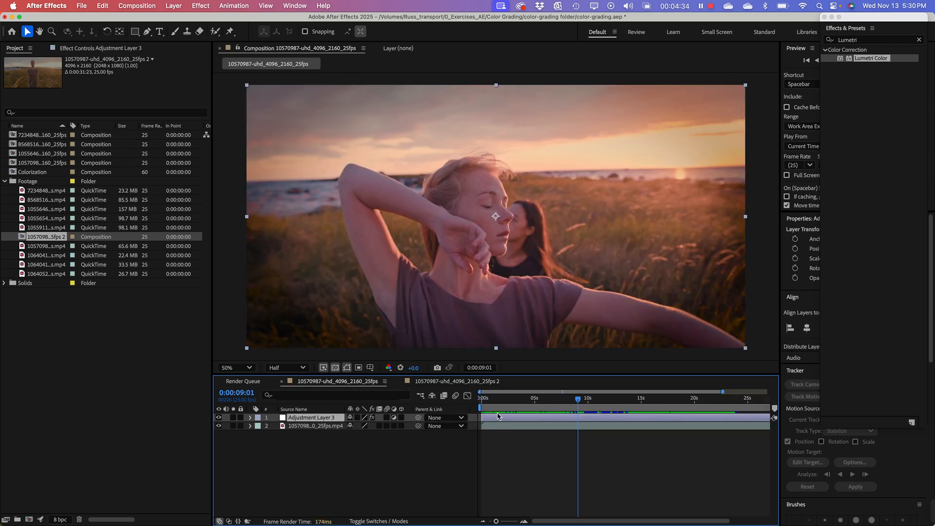
pyautogui.click(442, 381)
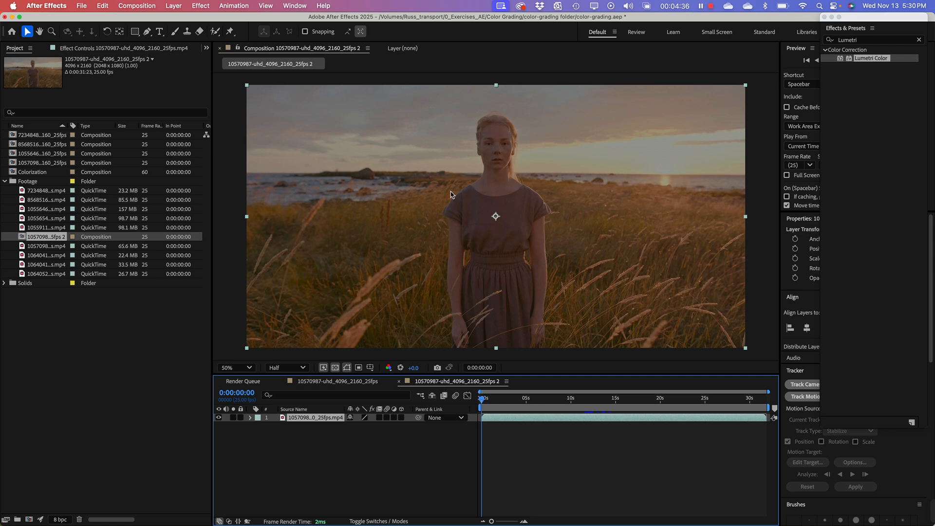
pyautogui.click(242, 445)
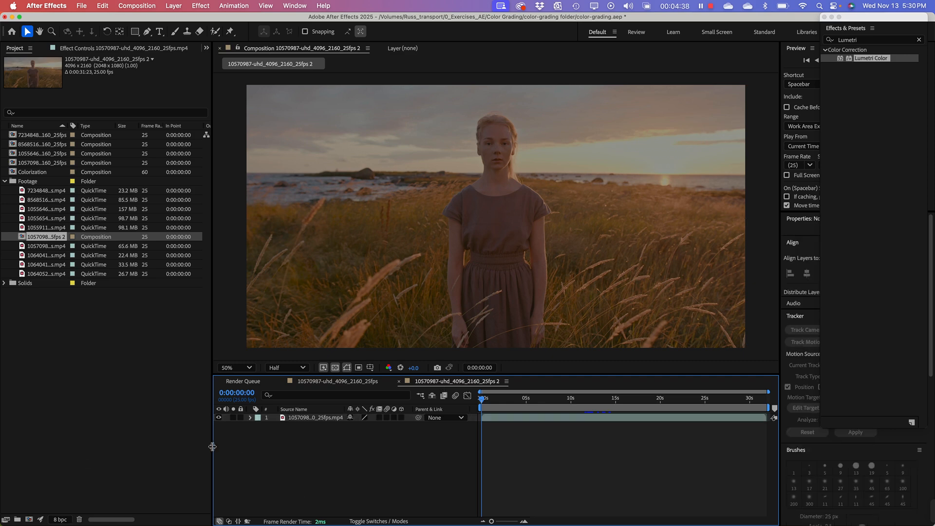
# Step: Narrow the Project panel, bring the Effects & Presets panel fully into view, and add an adjustment layer above the footage
pyautogui.moveTo(212, 447); pyautogui.dragTo(134, 447)
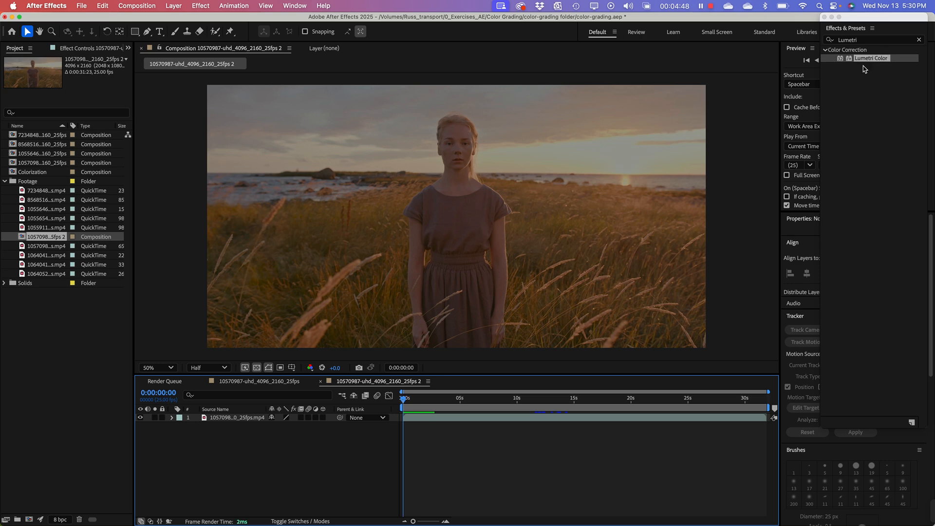
pyautogui.moveTo(879, 17); pyautogui.dragTo(848, 24)
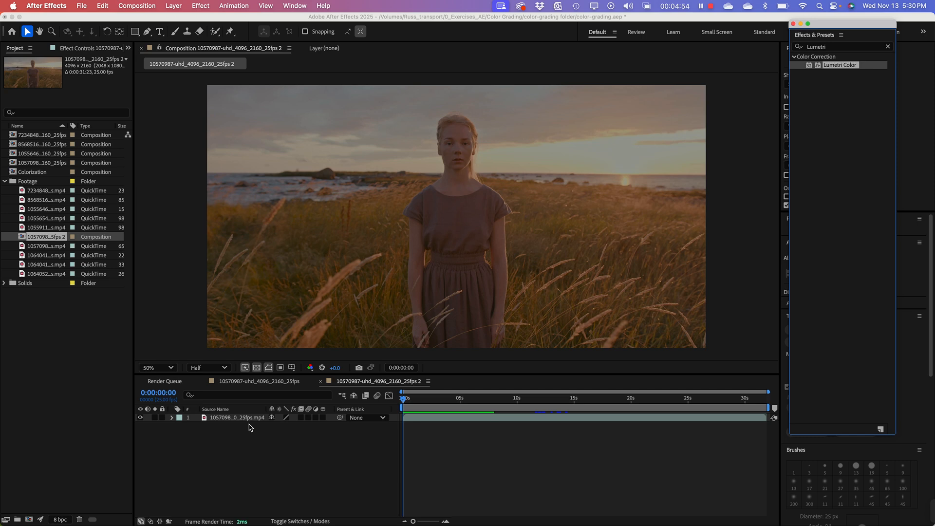
pyautogui.rightClick(220, 472)
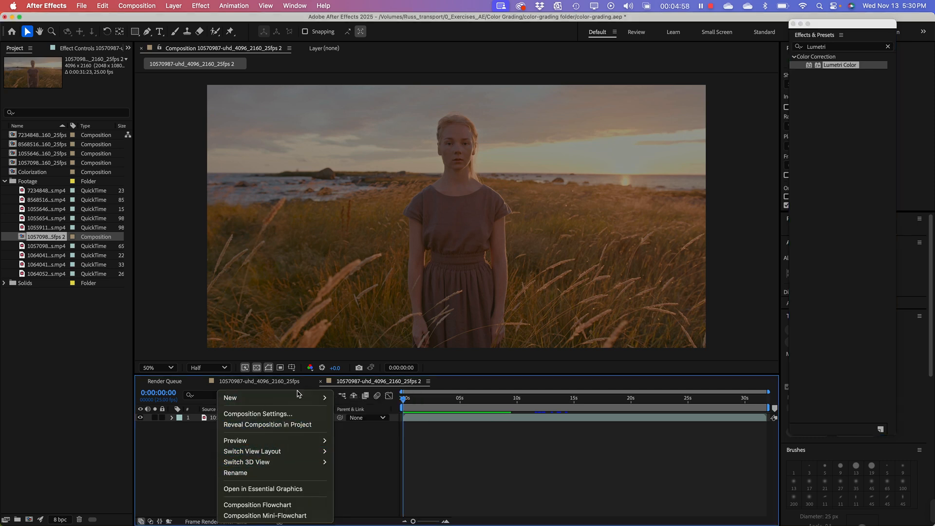
pyautogui.moveTo(303, 402)
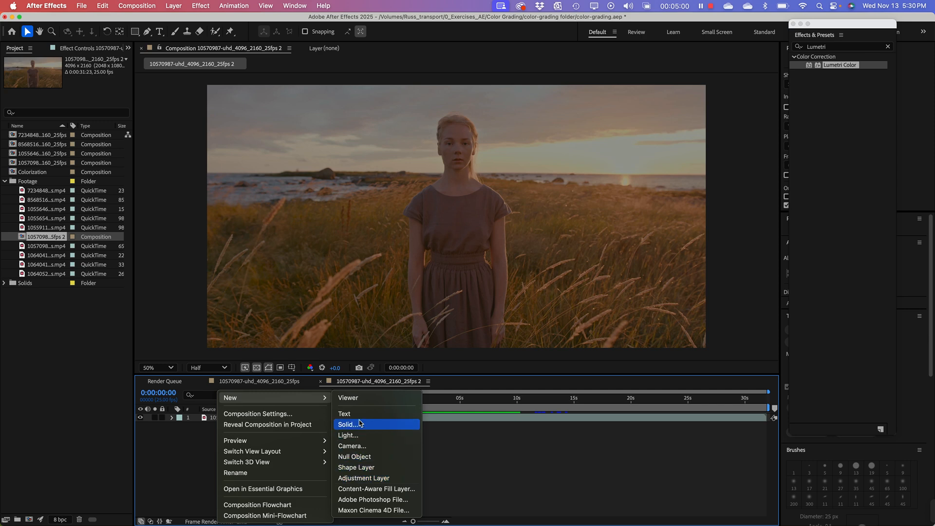
pyautogui.click(378, 479)
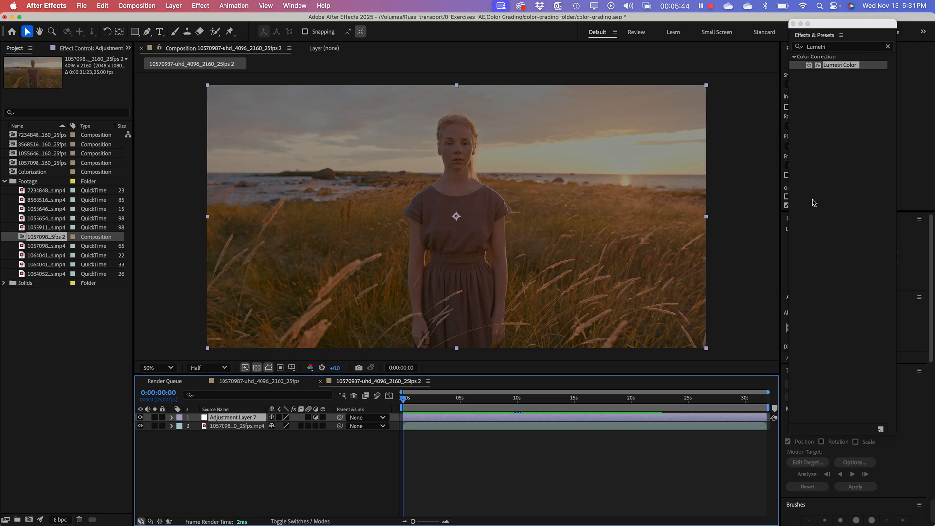
# Step: Apply the Lumetri Color effect to the new adjustment layer and widen the Effect Controls panel
pyautogui.moveTo(843, 65); pyautogui.dragTo(234, 418)
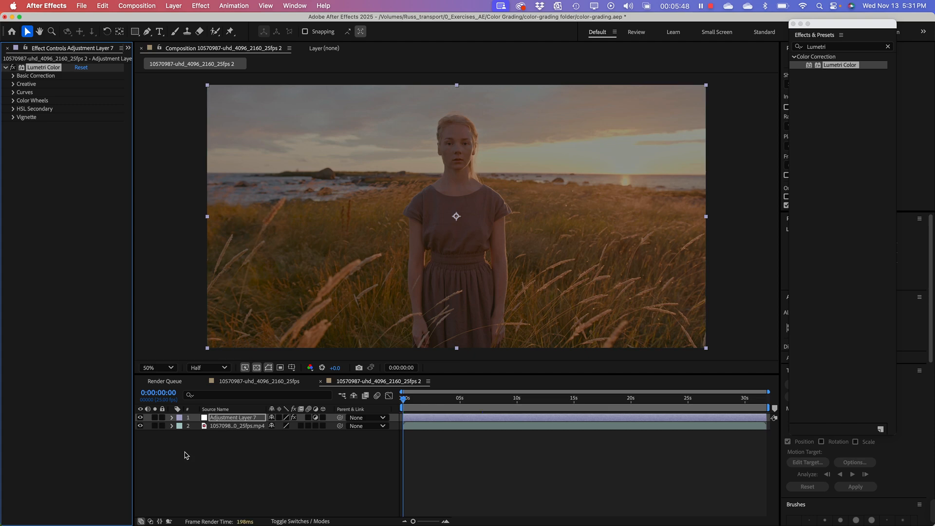
pyautogui.moveTo(132, 161); pyautogui.dragTo(176, 162)
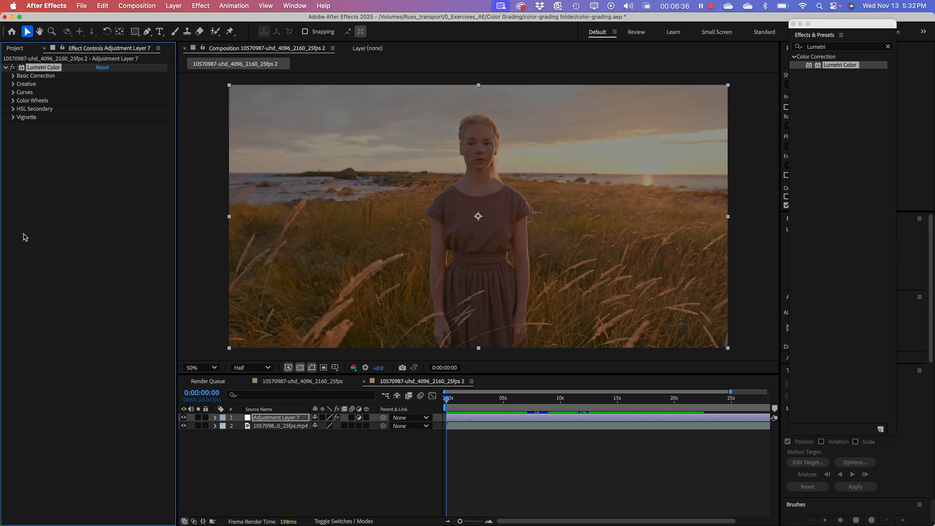
# Step: Make the Timeline panel slightly taller, keep the adjustment layer selected, and widen the Effect Controls panel a little more
pyautogui.click(284, 426)
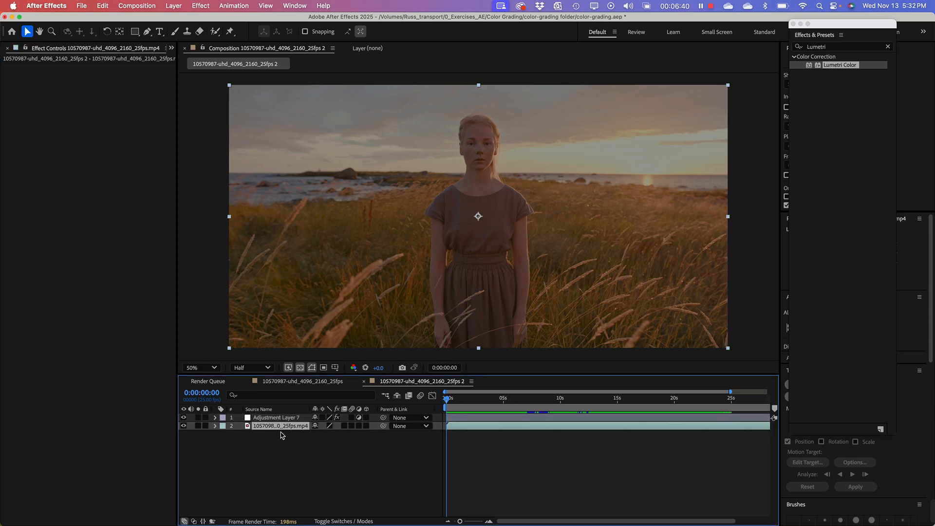
pyautogui.click(281, 418)
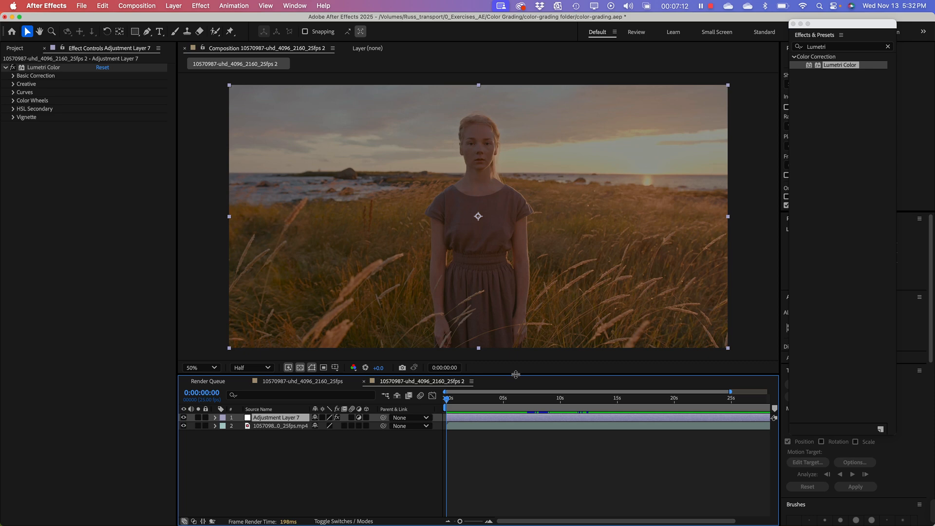
pyautogui.moveTo(515, 374); pyautogui.dragTo(515, 366)
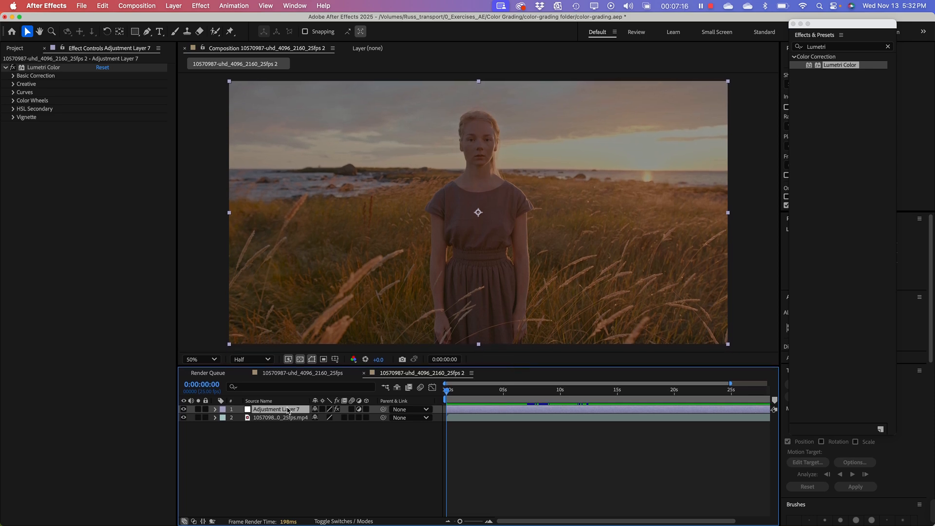
pyautogui.click(290, 446)
pyautogui.click(272, 418)
pyautogui.click(271, 410)
pyautogui.moveTo(177, 195); pyautogui.dragTo(188, 195)
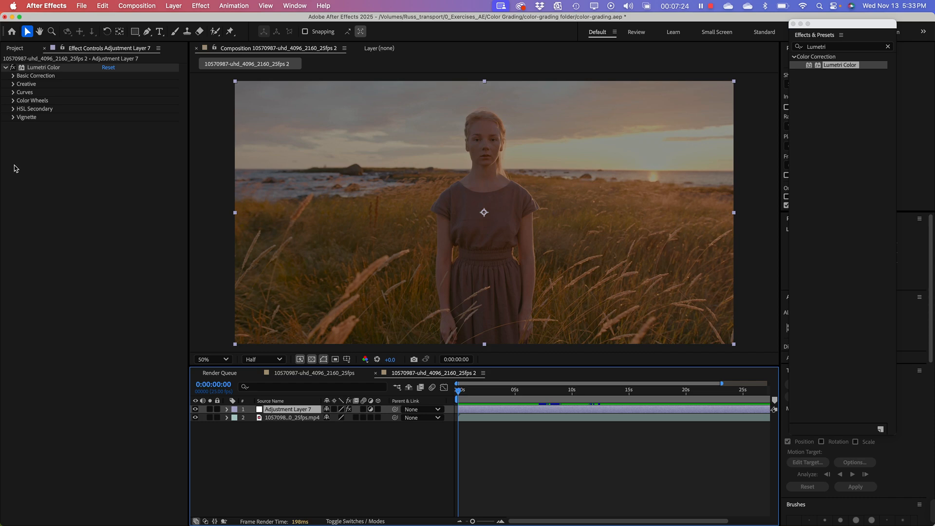
pyautogui.click(14, 136)
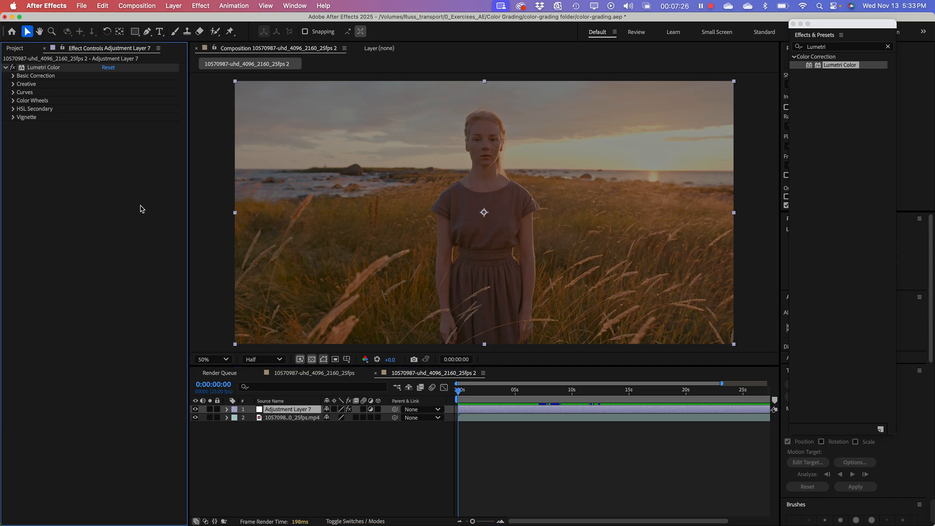
# Step: Return the playhead to the start of the composition and expand the Basic Correction section of Lumetri Color
pyautogui.click(471, 390)
pyautogui.moveTo(472, 392)
pyautogui.mouseDown()
pyautogui.moveTo(705, 382)
pyautogui.moveTo(459, 392)
pyautogui.mouseUp()
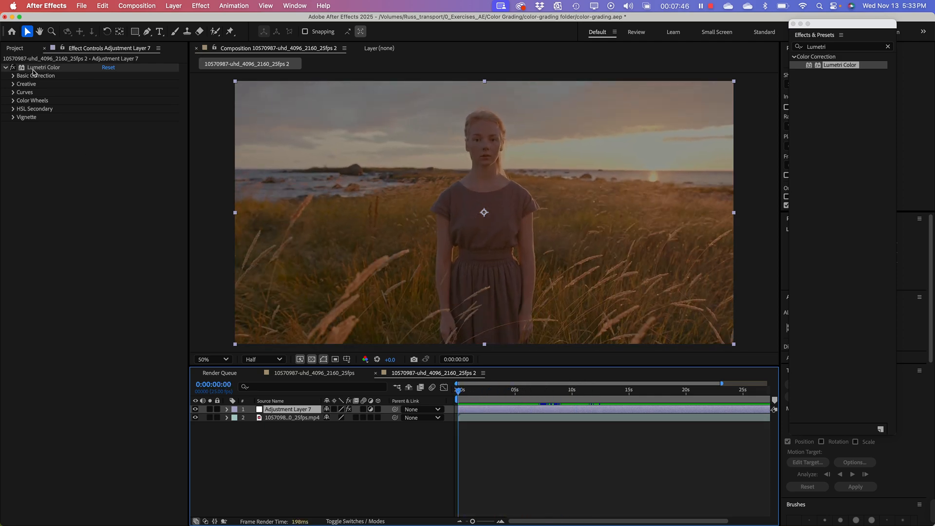
pyautogui.click(63, 127)
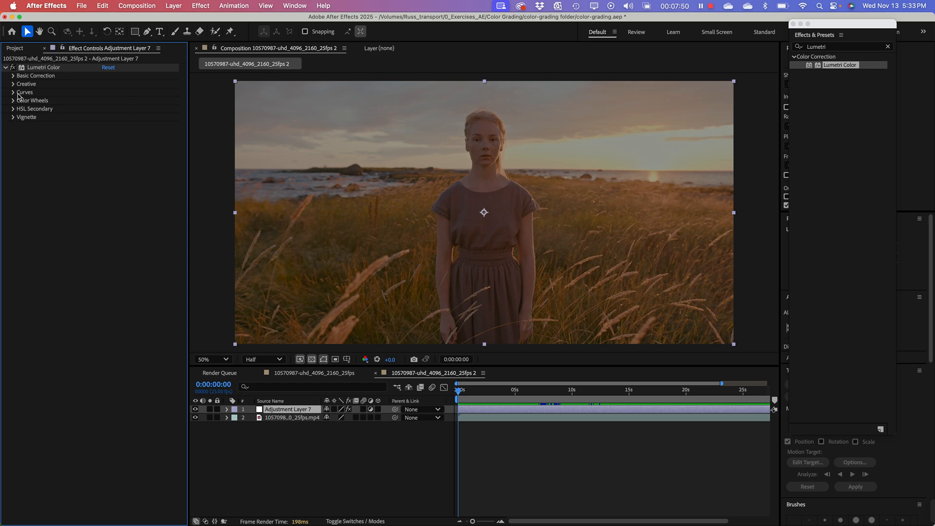
pyautogui.click(37, 69)
pyautogui.click(44, 163)
pyautogui.click(13, 76)
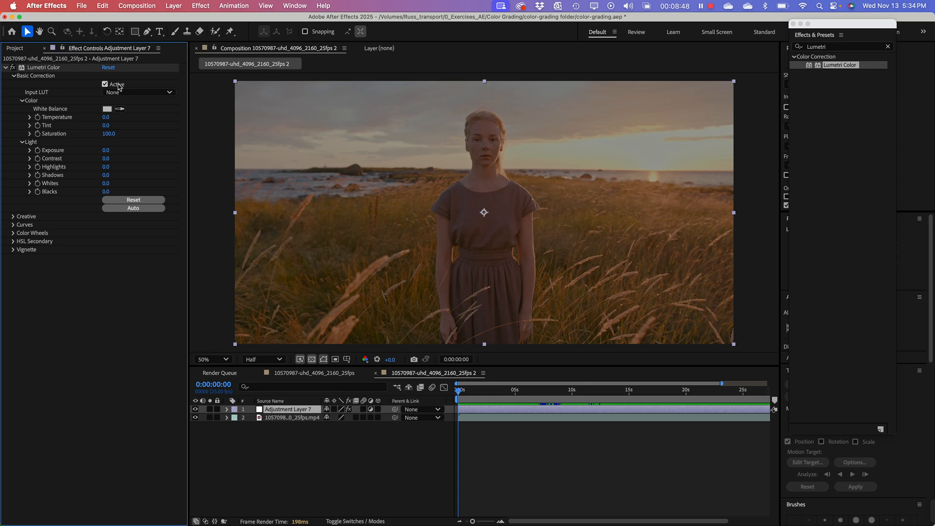
# Step: Preview the ALEXA_Default_LogC2Rec709, AlexaV3_K1S1_LogC2Video_Rec709_EE, ARRI_Universal_HD, Phantom_Rec709_Gamma and D-21_delogC_EI0200_B1 Input LUTs in Basic Correction, then restore None
pyautogui.click(135, 93)
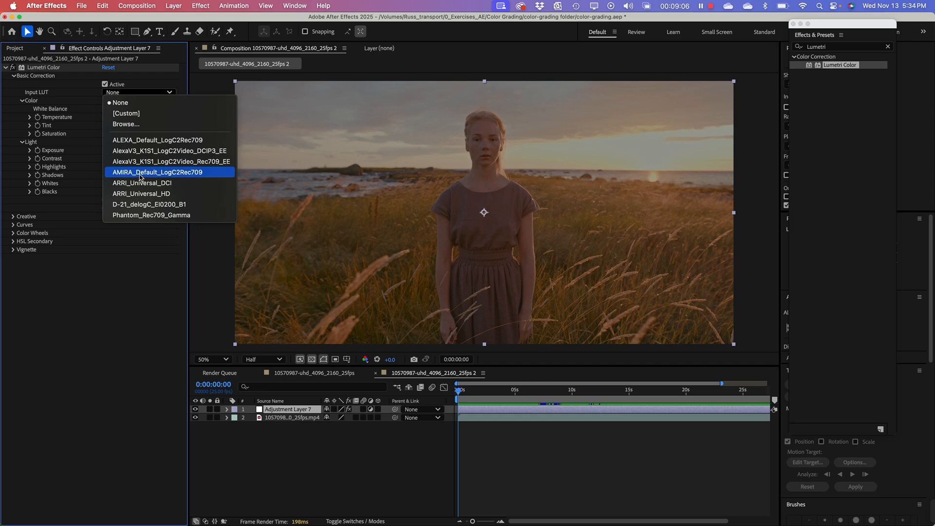
pyautogui.click(137, 141)
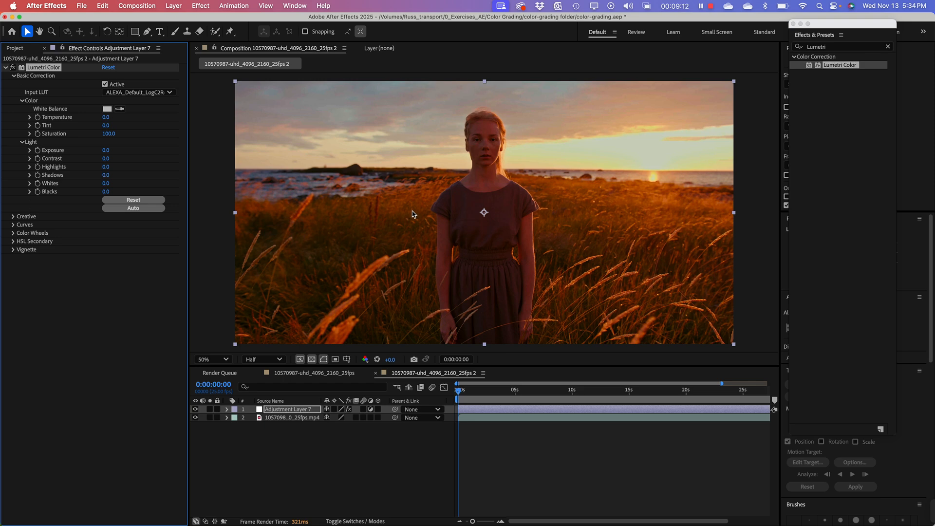
pyautogui.click(134, 93)
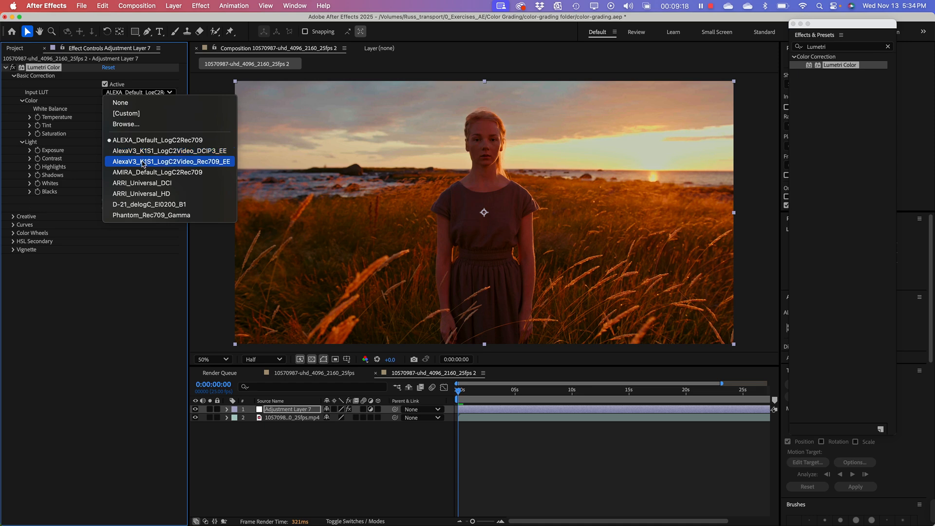
pyautogui.click(145, 161)
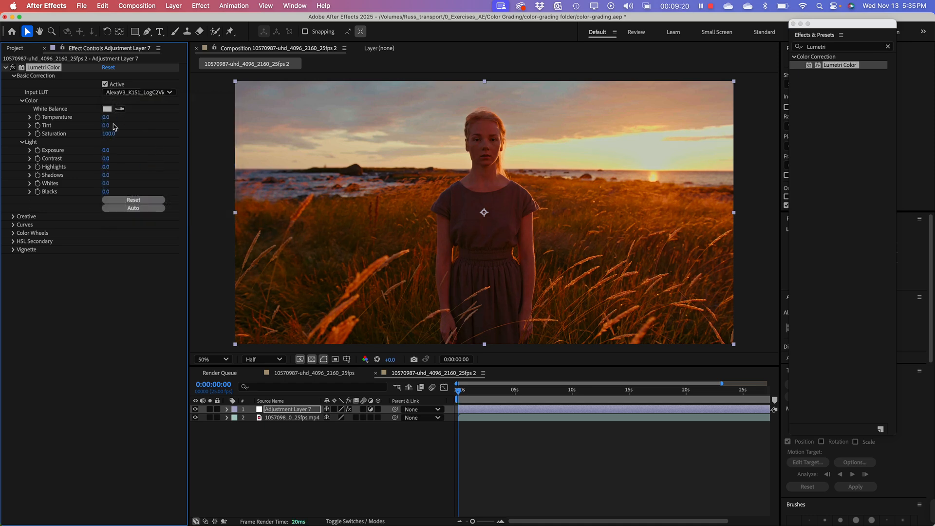
pyautogui.click(139, 94)
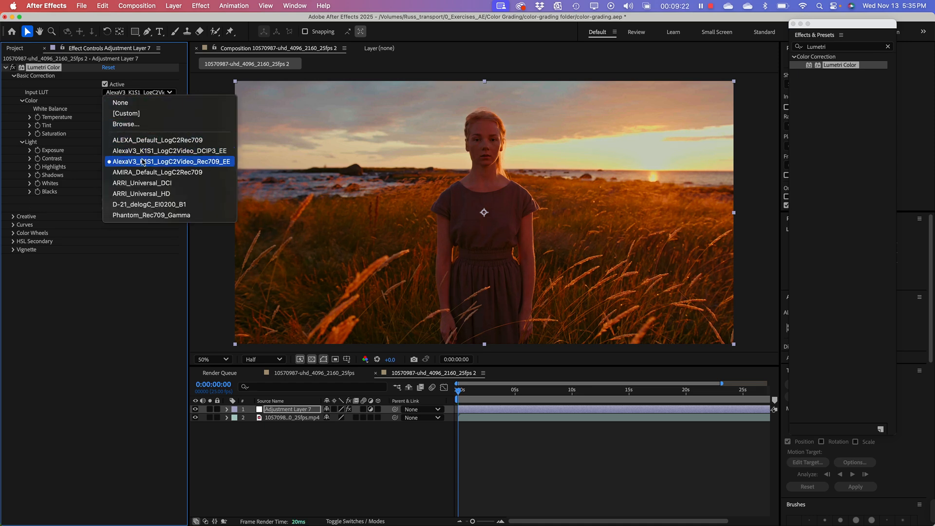
pyautogui.click(147, 193)
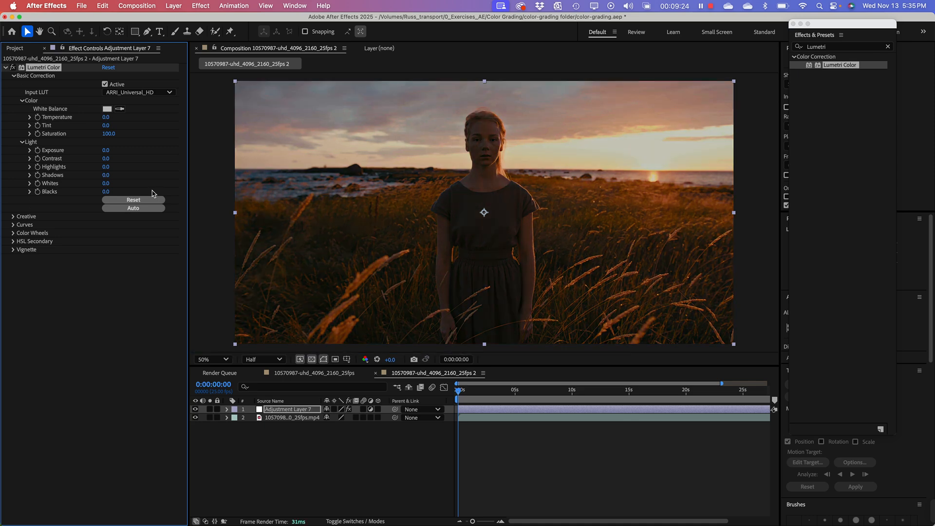
pyautogui.click(142, 92)
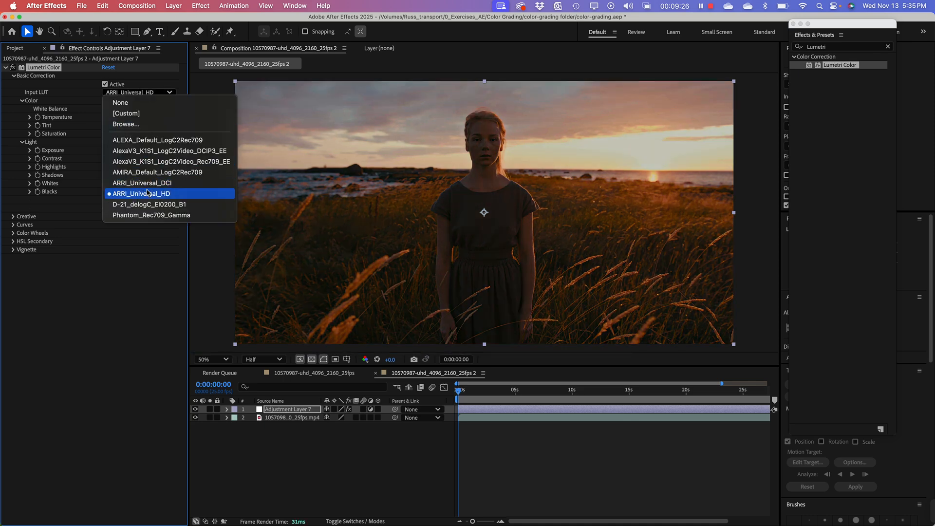
pyautogui.click(150, 215)
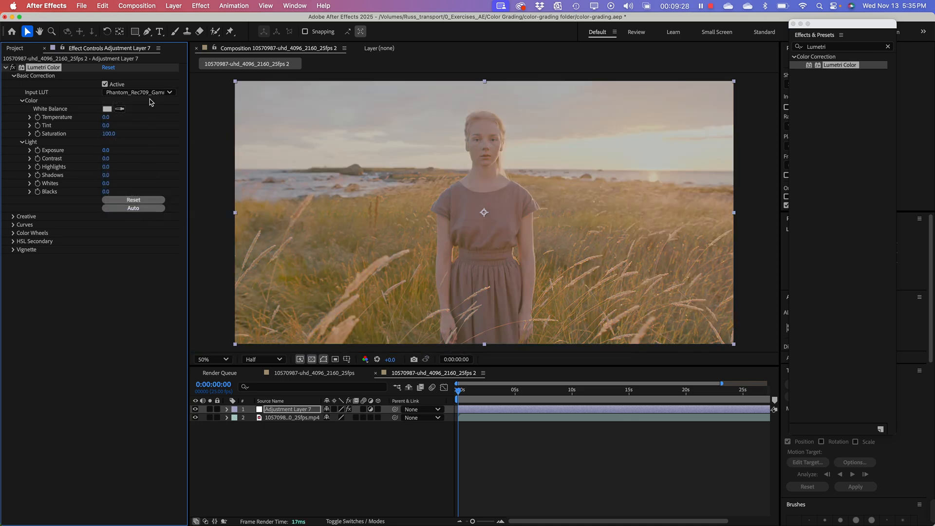
pyautogui.click(133, 93)
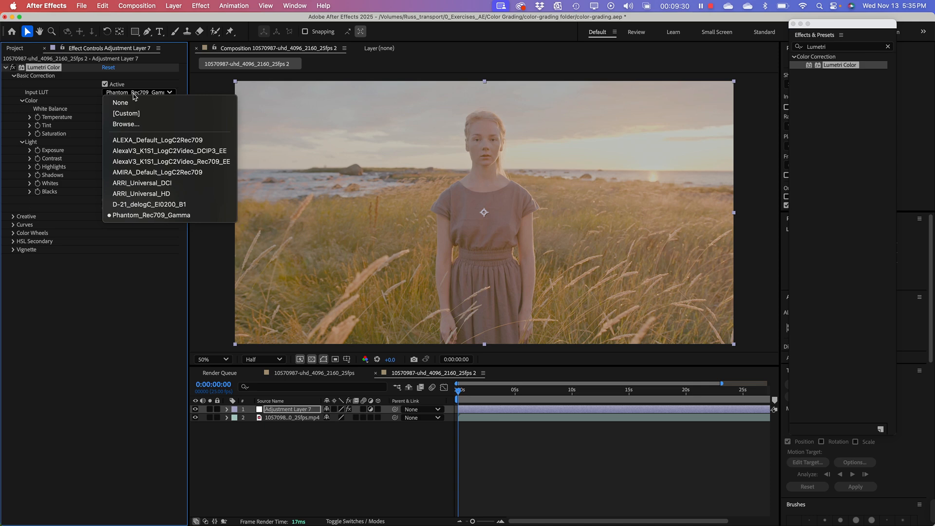
pyautogui.click(149, 207)
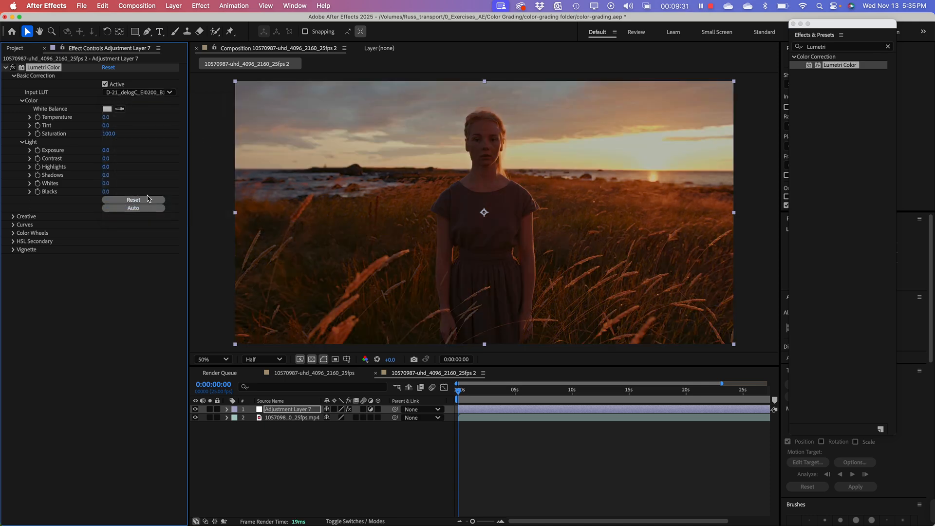
pyautogui.click(150, 92)
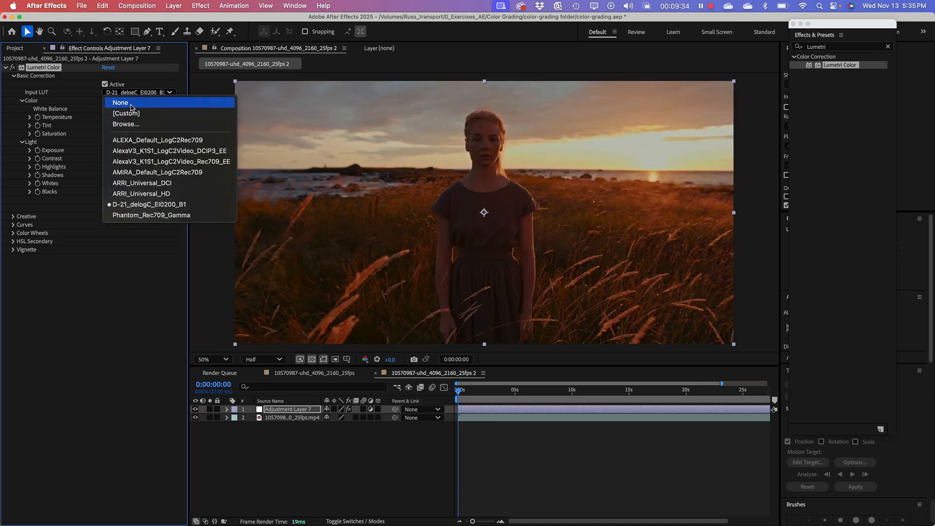
pyautogui.click(132, 105)
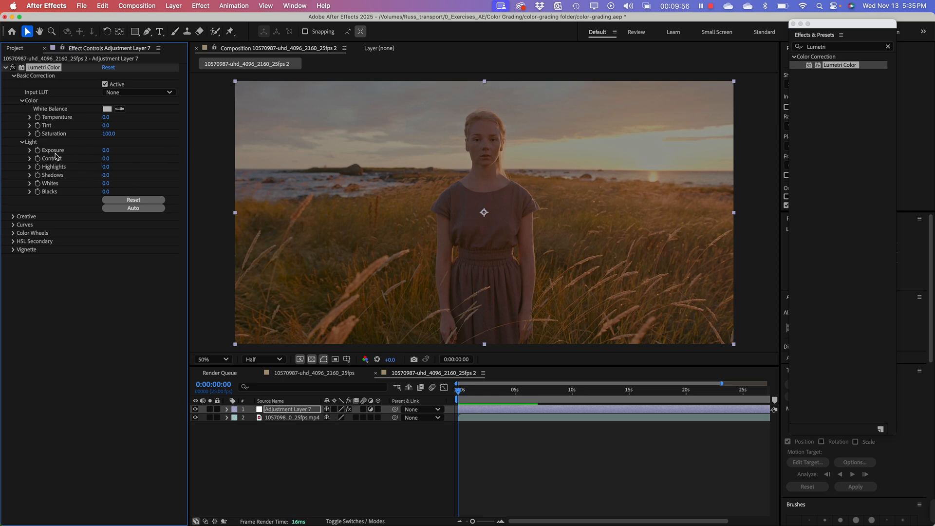
# Step: Expand the Exposure slider, try exposure values of 1.8 and 1.5, and return Exposure to 0.0
pyautogui.click(29, 150)
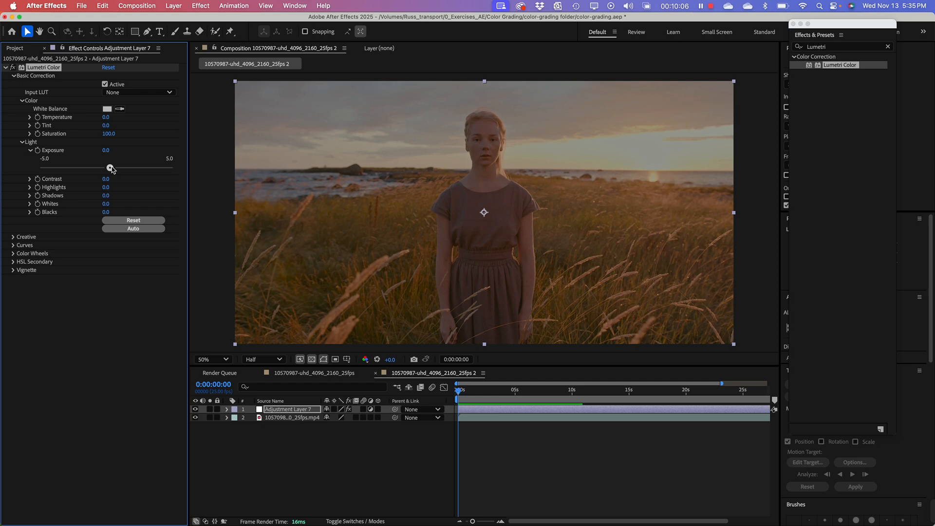
pyautogui.moveTo(111, 170); pyautogui.dragTo(129, 169)
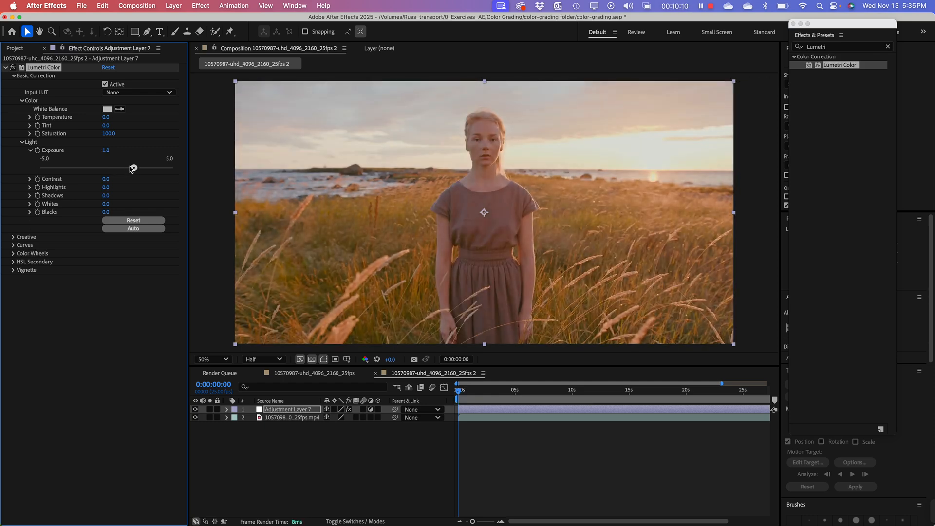
pyautogui.moveTo(130, 168); pyautogui.dragTo(129, 167)
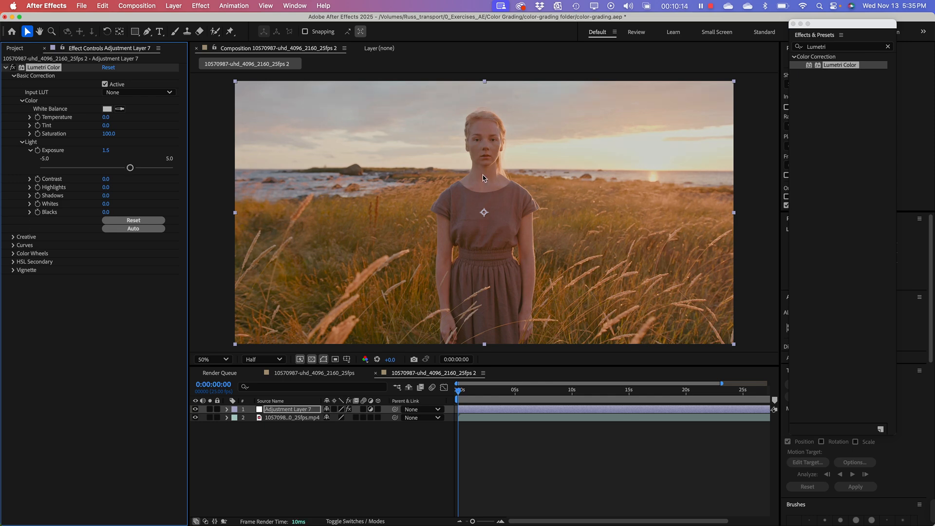
pyautogui.click(107, 168)
pyautogui.moveTo(108, 168); pyautogui.dragTo(110, 168)
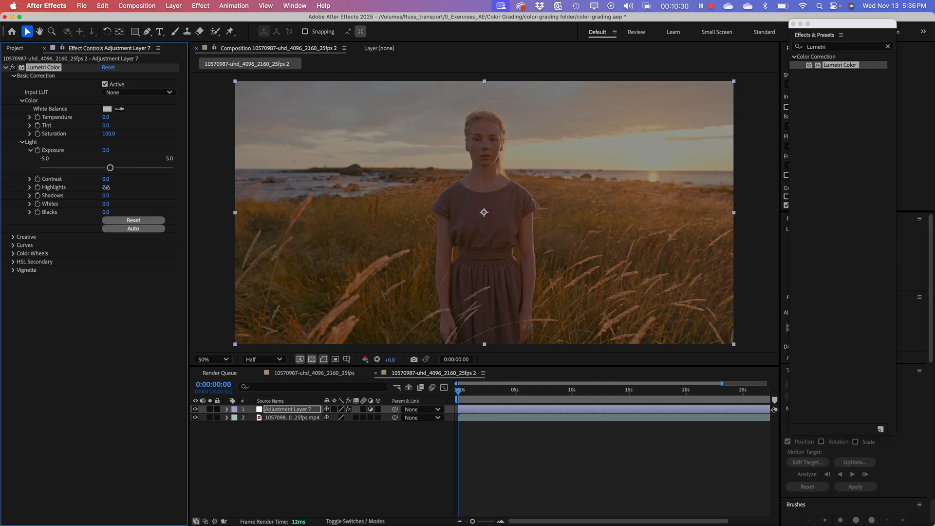
# Step: Try different highlight strengths, ending with Highlights at 79.0, and lower Shadows to -33.0 in Basic Correction
pyautogui.moveTo(106, 187); pyautogui.dragTo(151, 187)
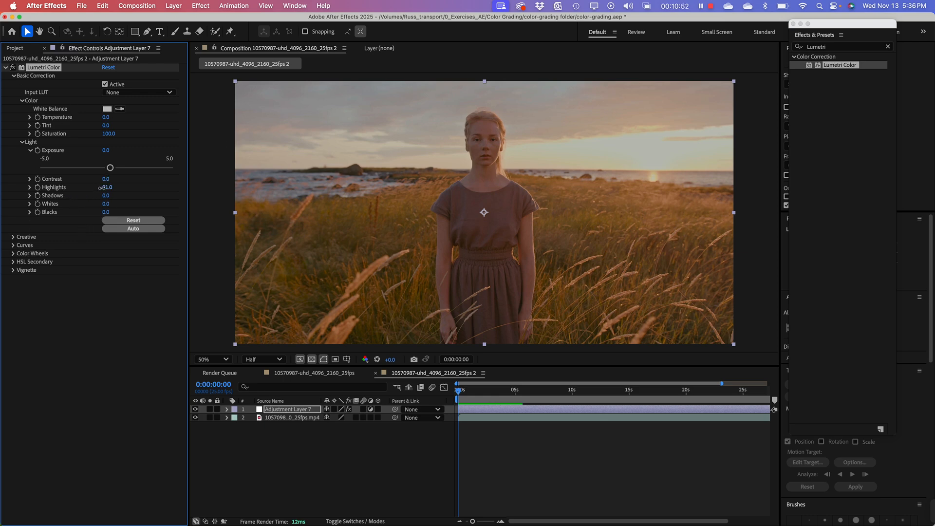
pyautogui.moveTo(100, 188); pyautogui.dragTo(71, 189)
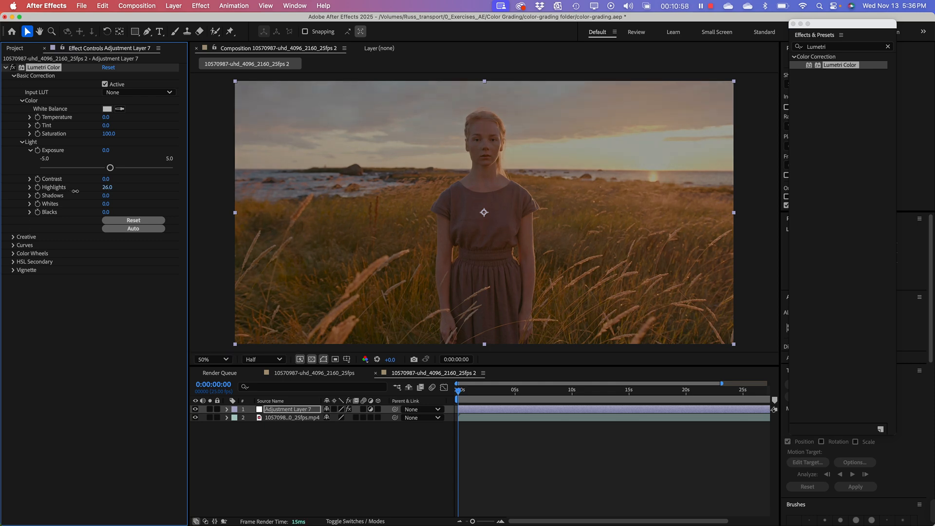
pyautogui.moveTo(75, 191); pyautogui.dragTo(101, 191)
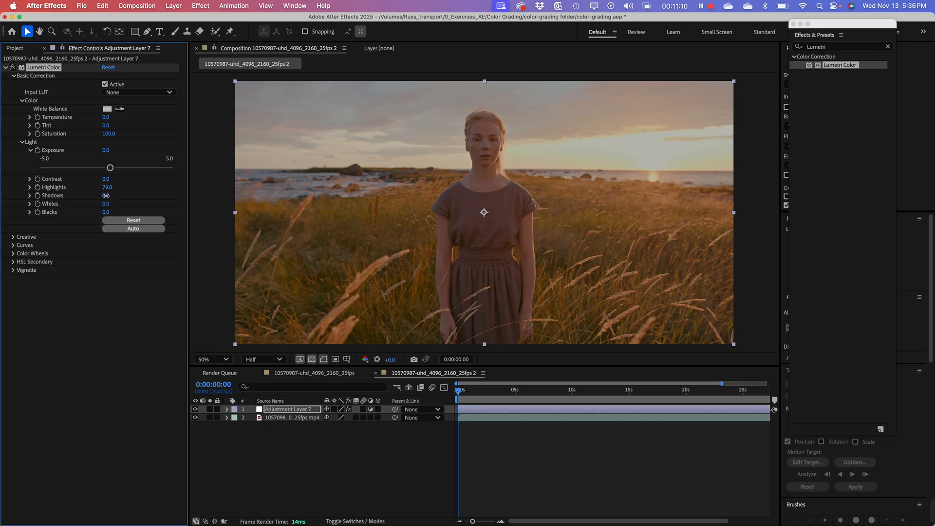
pyautogui.moveTo(105, 195); pyautogui.dragTo(89, 195)
# Step: Move the playhead to 0:00:09:24, then set Shadows to -73.0 and Highlights to 60.0 for the close-up shot
pyautogui.click(474, 393)
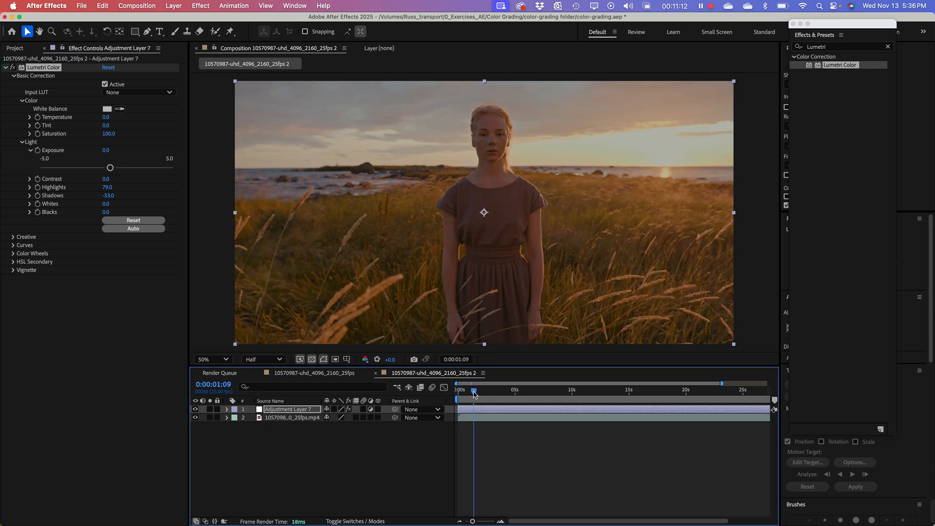
pyautogui.moveTo(474, 393); pyautogui.dragTo(571, 396)
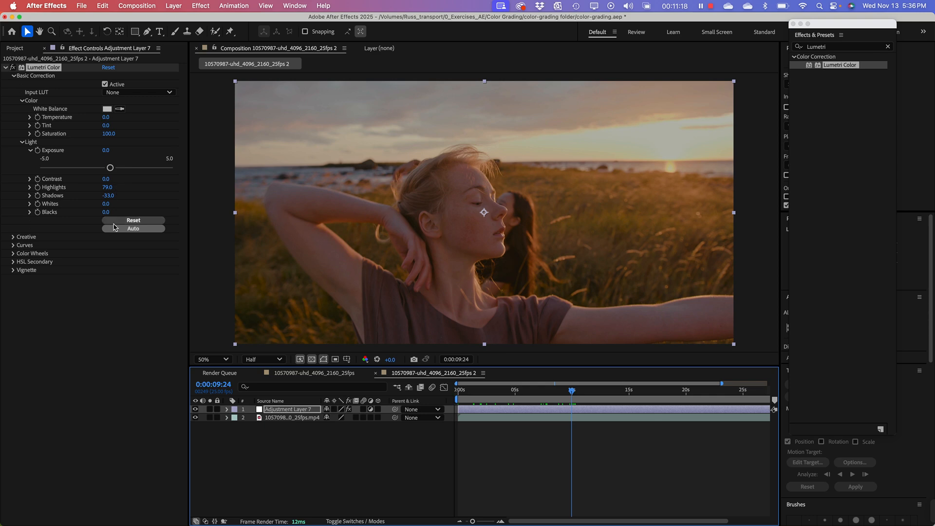
pyautogui.moveTo(116, 194); pyautogui.dragTo(93, 196)
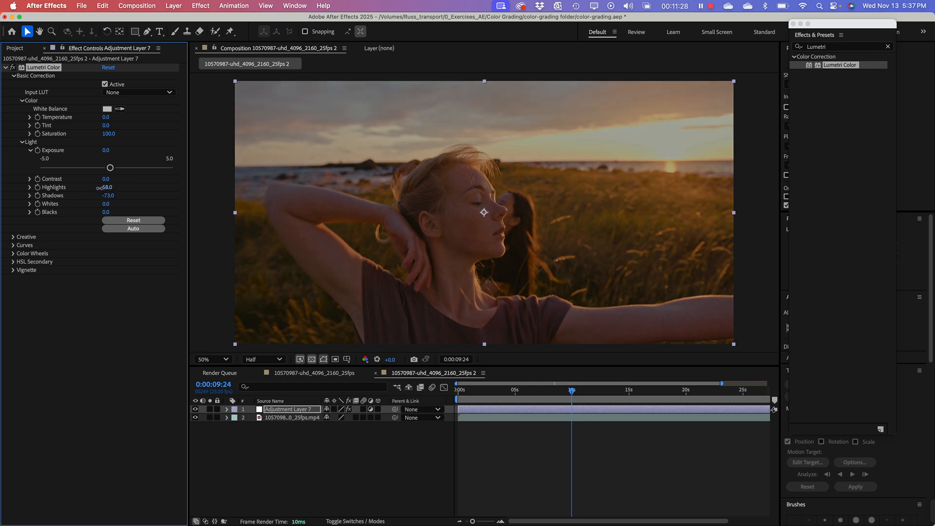
pyautogui.moveTo(100, 188); pyautogui.dragTo(96, 189)
# Step: Balance the light settings with Exposure at 1.5, Shadows at -83.0 and Contrast at 1.0, and check the frame at 0:00:04:06
pyautogui.moveTo(111, 168); pyautogui.dragTo(125, 170)
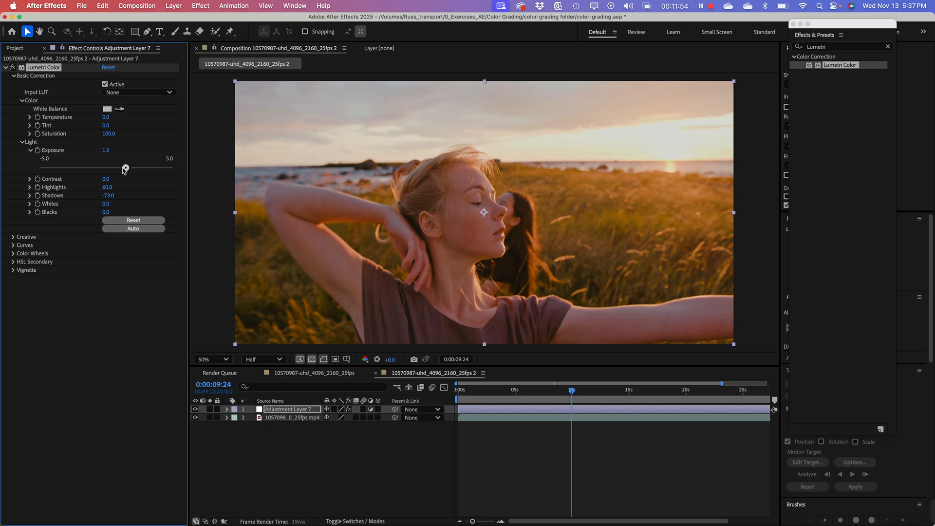
pyautogui.moveTo(125, 168); pyautogui.dragTo(124, 168)
pyautogui.moveTo(108, 195); pyautogui.dragTo(140, 194)
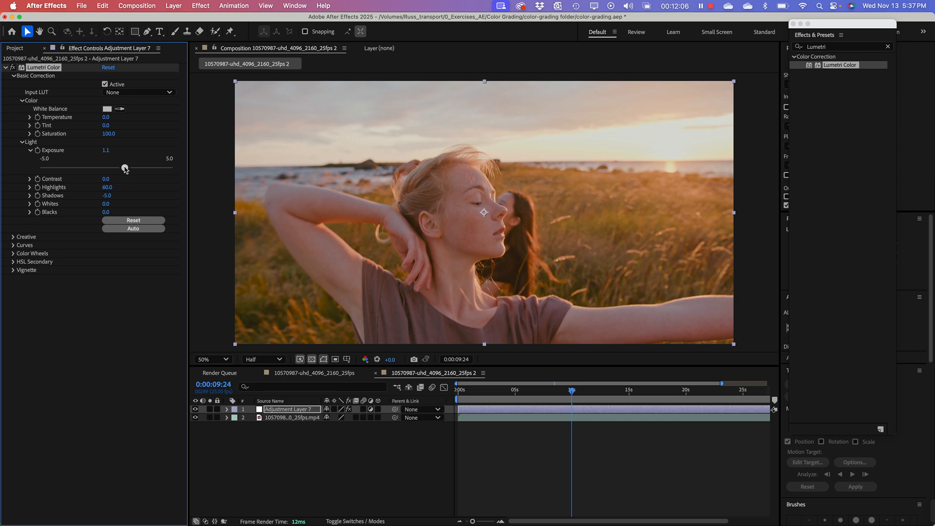
pyautogui.moveTo(124, 168); pyautogui.dragTo(123, 170)
pyautogui.moveTo(106, 196); pyautogui.dragTo(66, 198)
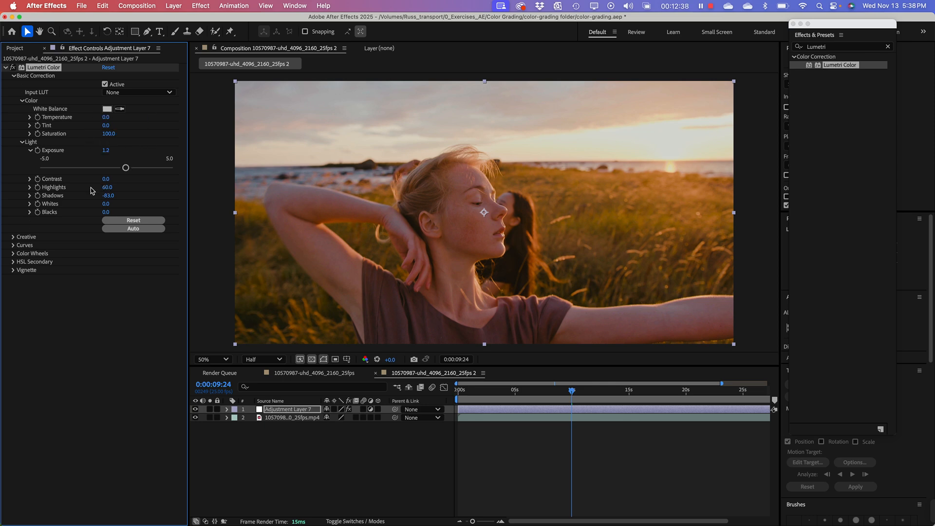
pyautogui.moveTo(106, 180); pyautogui.dragTo(127, 170)
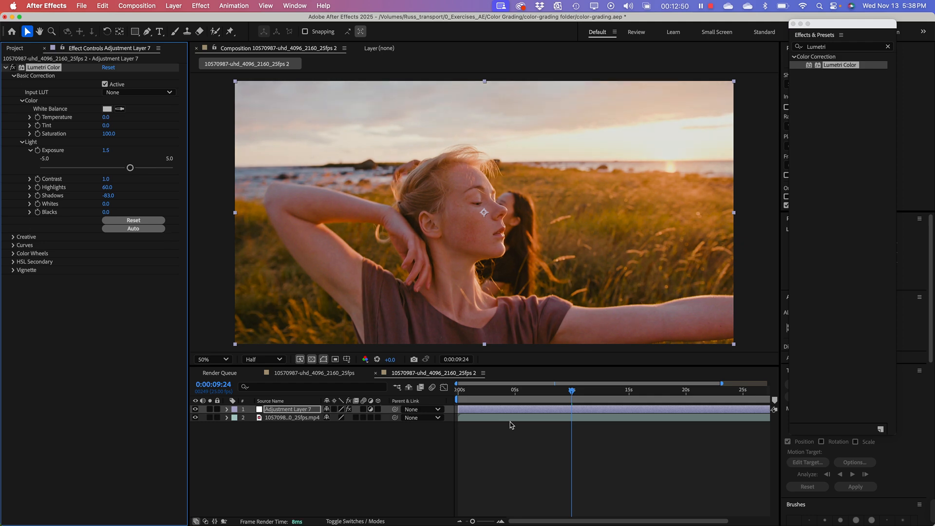
pyautogui.moveTo(572, 393); pyautogui.dragTo(504, 398)
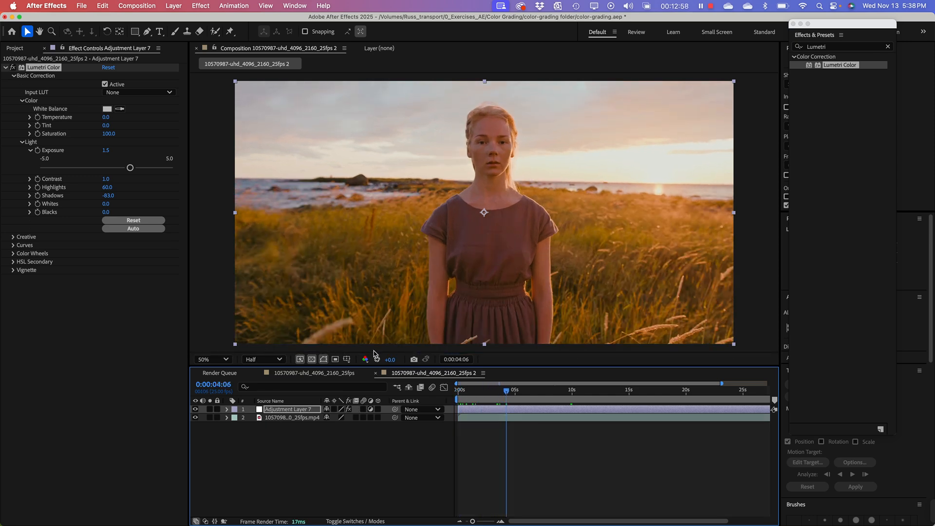
# Step: Switch Lumetri Color off and on twice to compare the grade, and move the playhead to 0:00:09:23
pyautogui.click(13, 69)
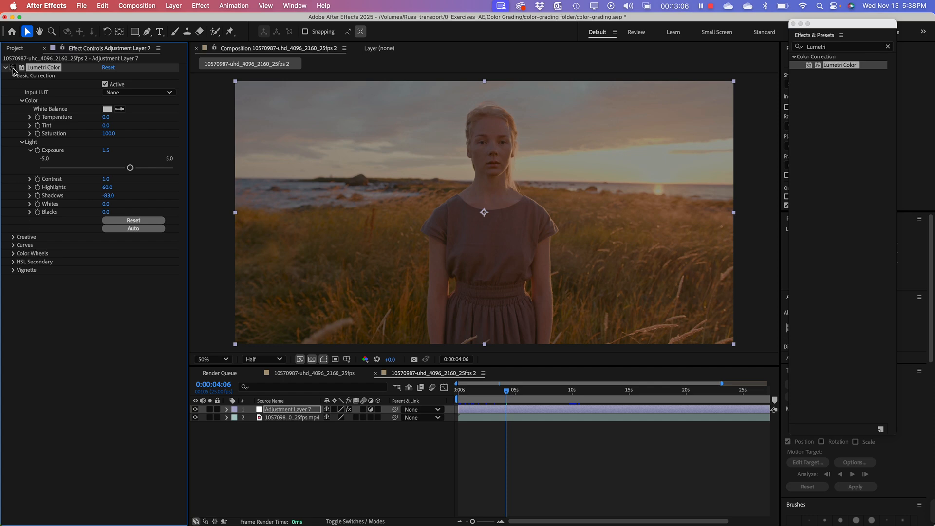
pyautogui.click(13, 69)
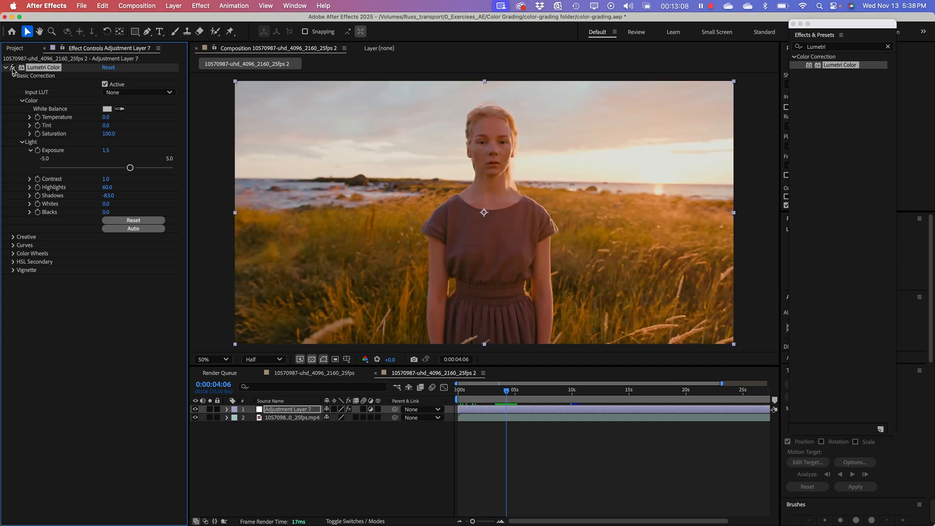
pyautogui.click(13, 70)
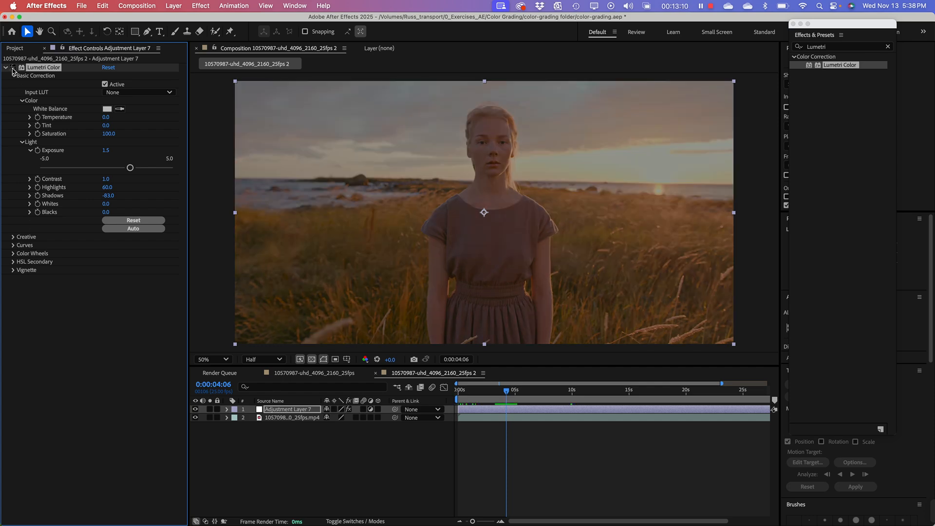
pyautogui.click(13, 69)
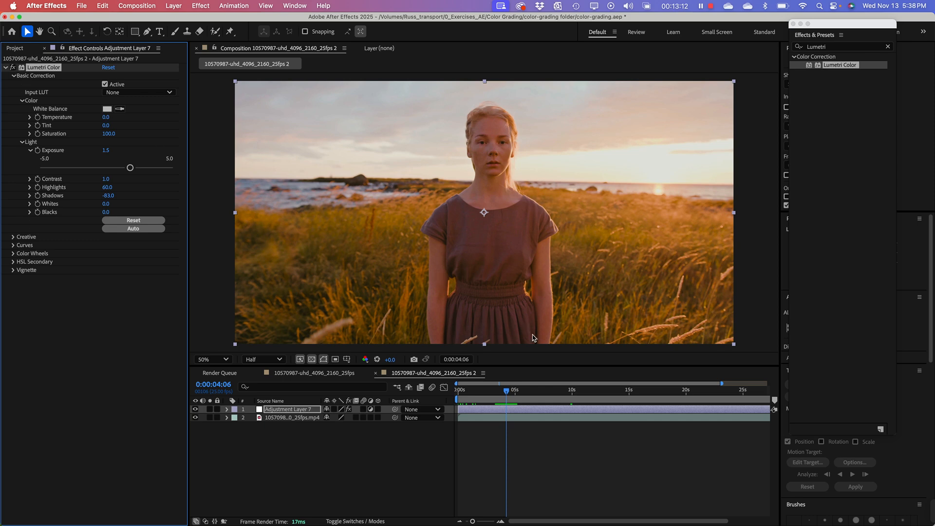
pyautogui.moveTo(506, 392); pyautogui.dragTo(572, 397)
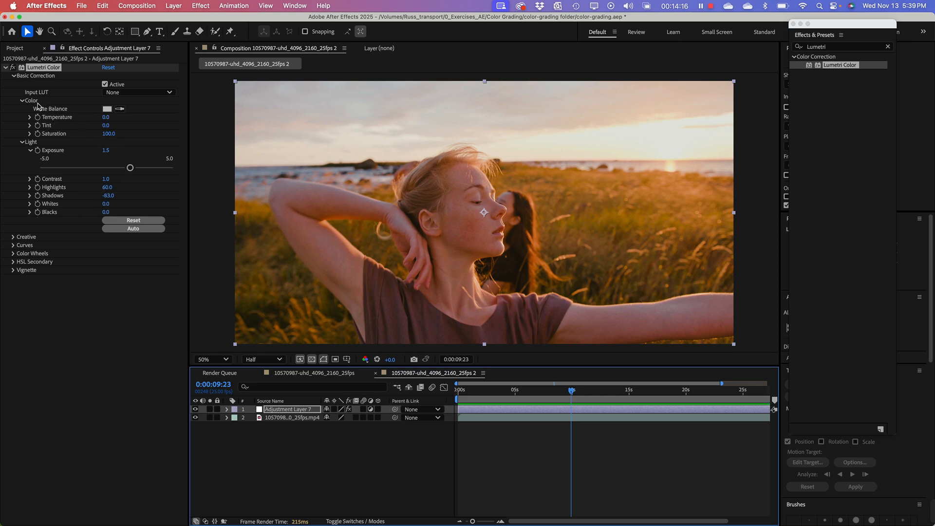
# Step: Try a warm Temperature of 39.2 and a cool one of -58.2 in Basic Correction, and return Temperature to 0
pyautogui.moveTo(109, 134)
pyautogui.mouseDown()
pyautogui.moveTo(194, 136)
pyautogui.moveTo(107, 134)
pyautogui.mouseUp()
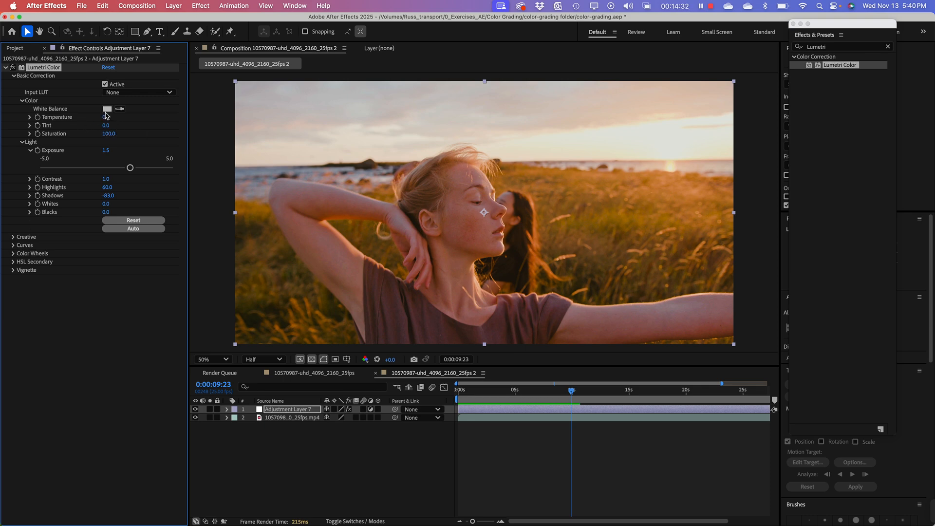
pyautogui.click(30, 117)
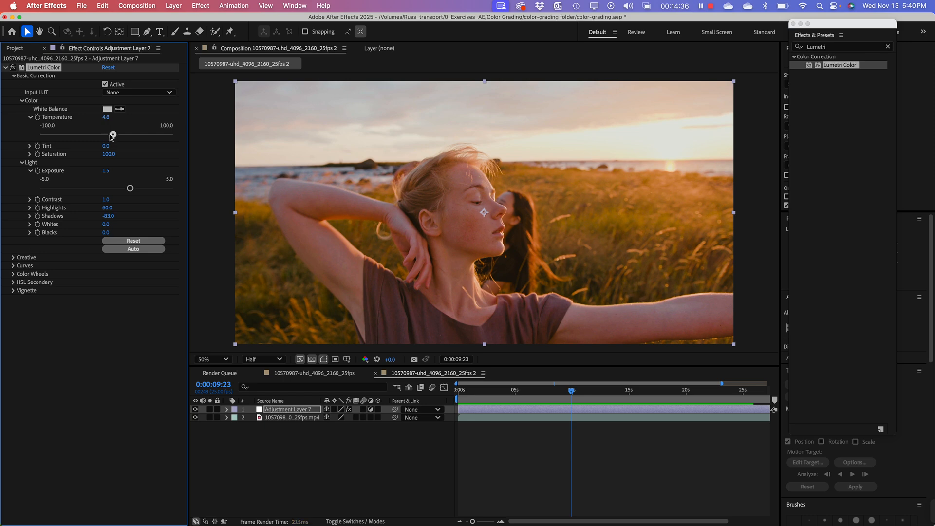
pyautogui.moveTo(111, 137); pyautogui.dragTo(134, 138)
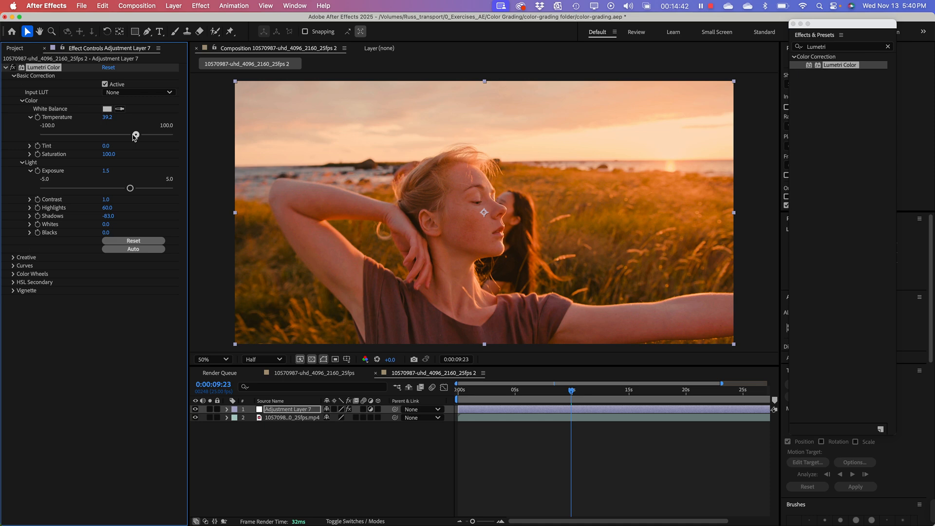
pyautogui.moveTo(134, 138); pyautogui.dragTo(69, 141)
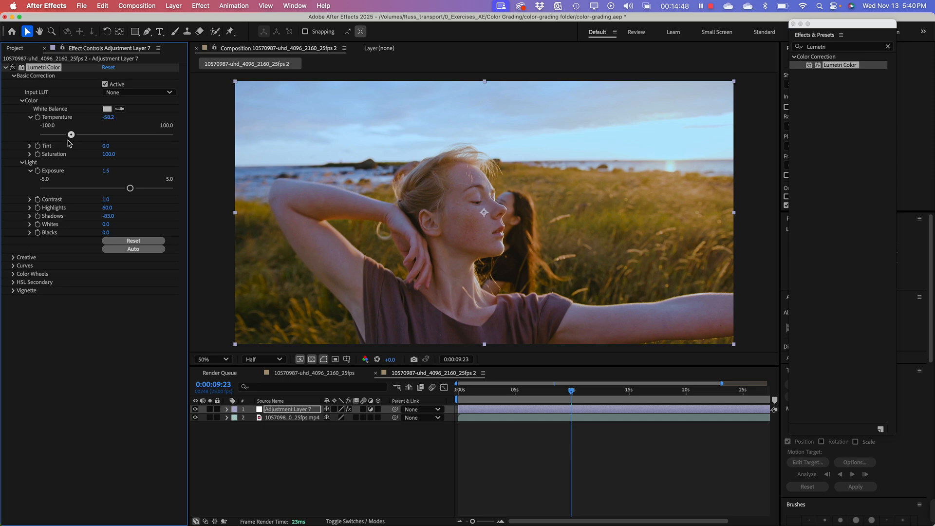
pyautogui.moveTo(69, 142); pyautogui.dragTo(106, 140)
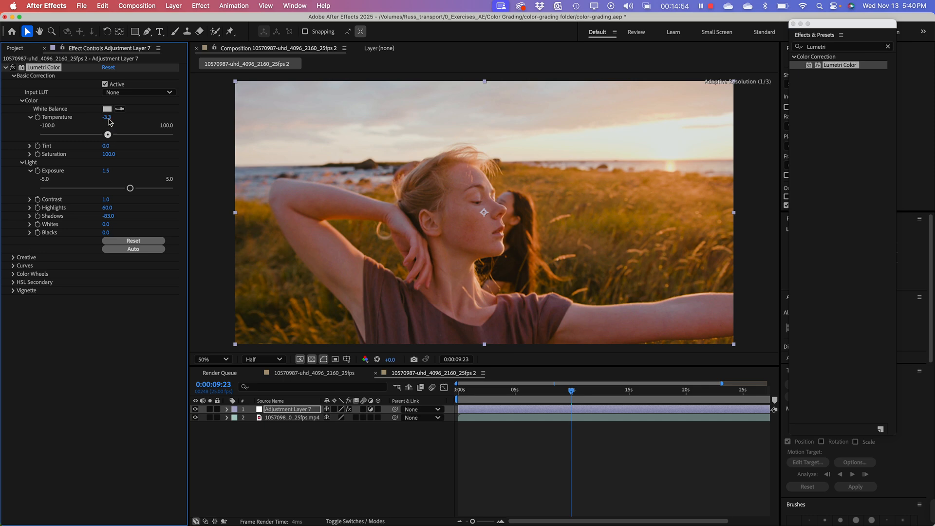
pyautogui.click(109, 119)
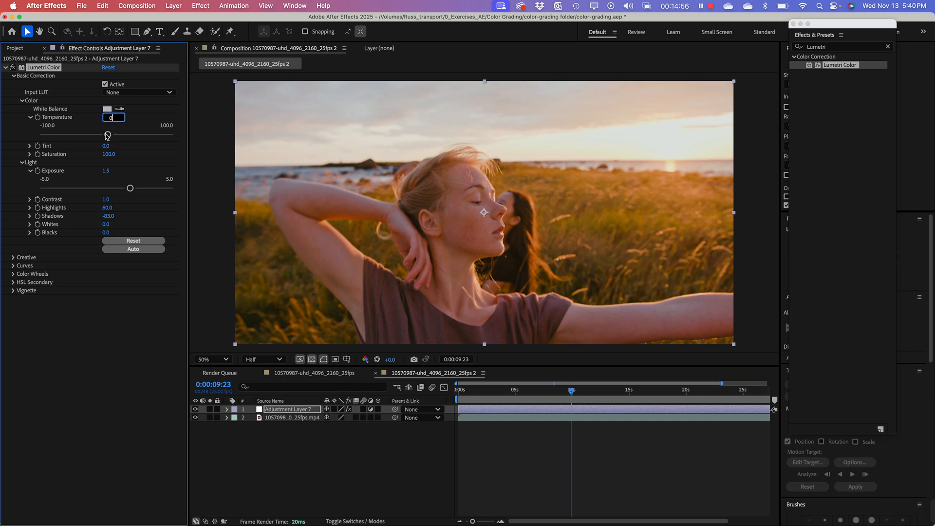
pyautogui.write('0')
pyautogui.press('Return')
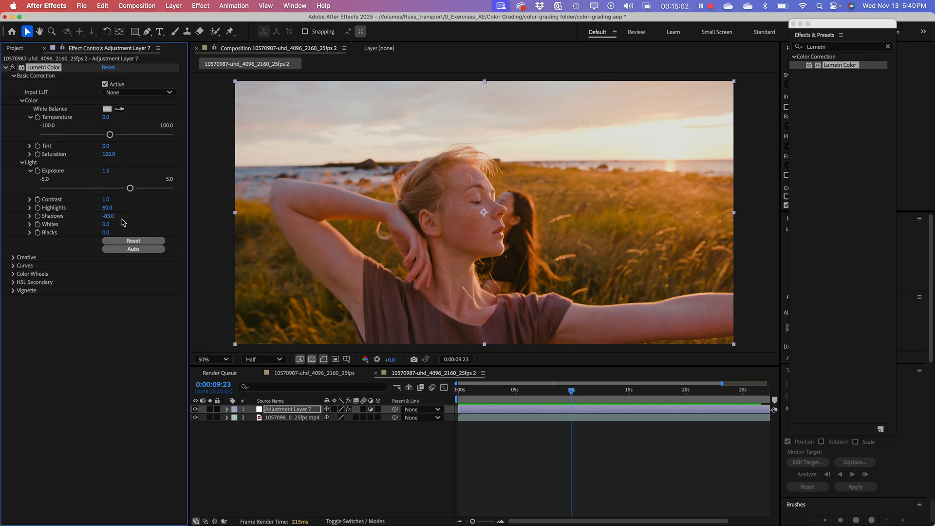
# Step: Rebalance the Basic Correction light settings with Highlights at -9.9 and Exposure at 2.2, keeping the Highlights and Shadows sliders expanded
pyautogui.click(29, 207)
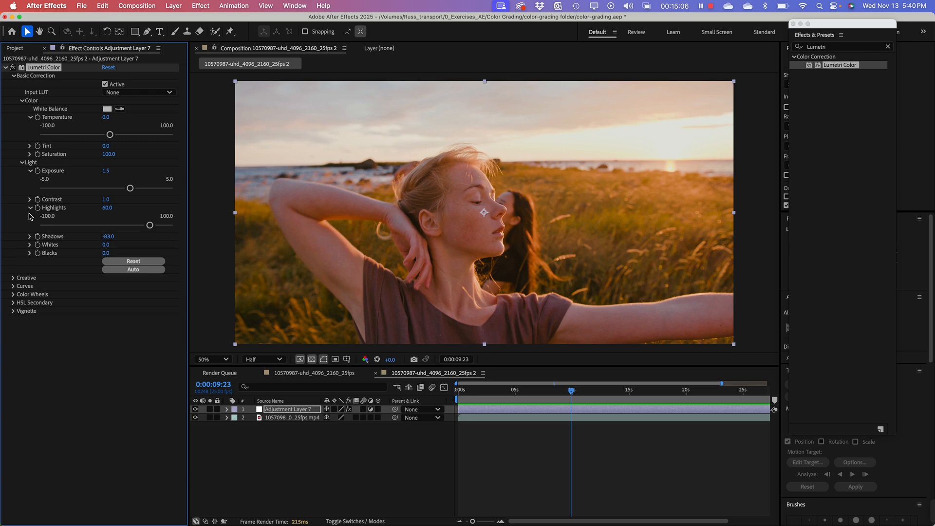
pyautogui.click(30, 237)
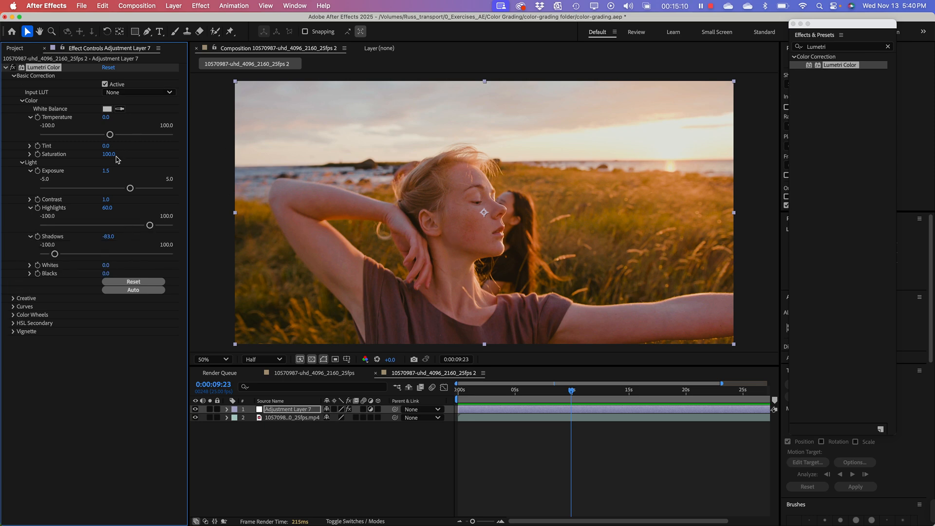
pyautogui.click(31, 117)
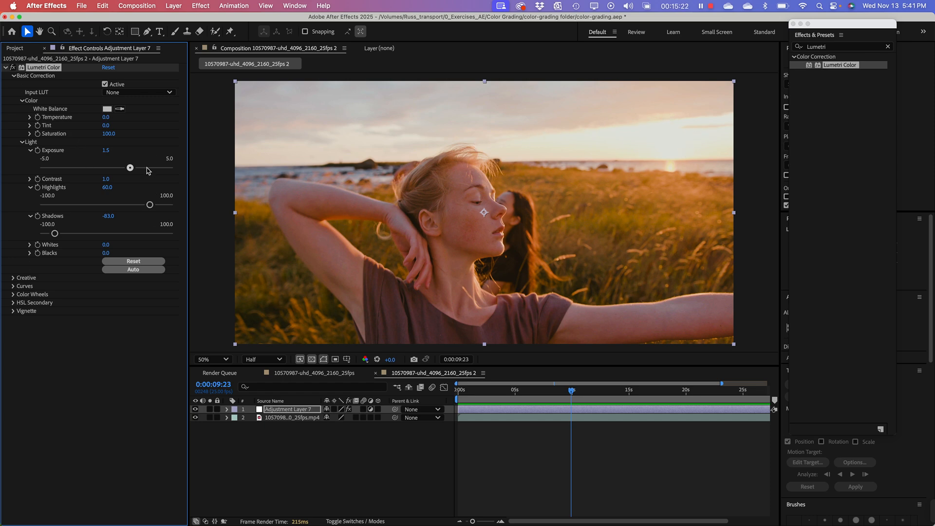
pyautogui.moveTo(131, 169); pyautogui.dragTo(132, 172)
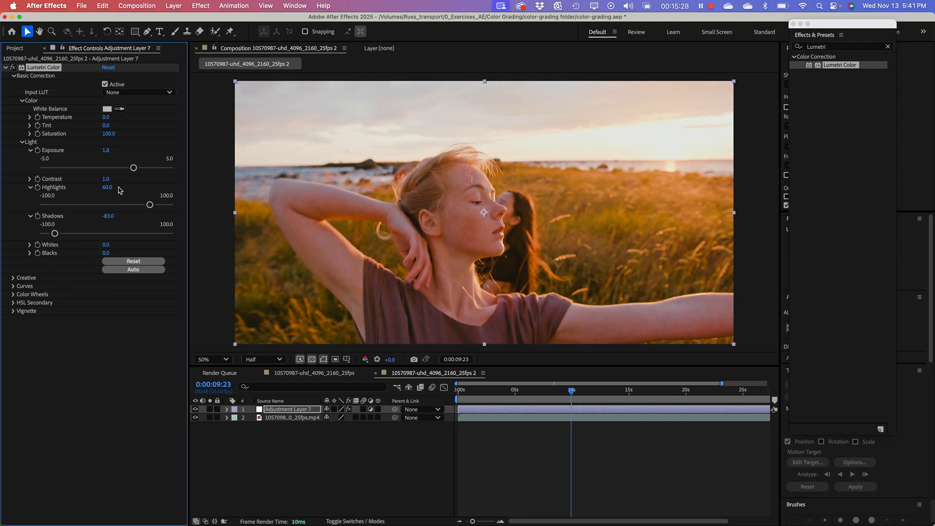
pyautogui.moveTo(150, 205); pyautogui.dragTo(104, 207)
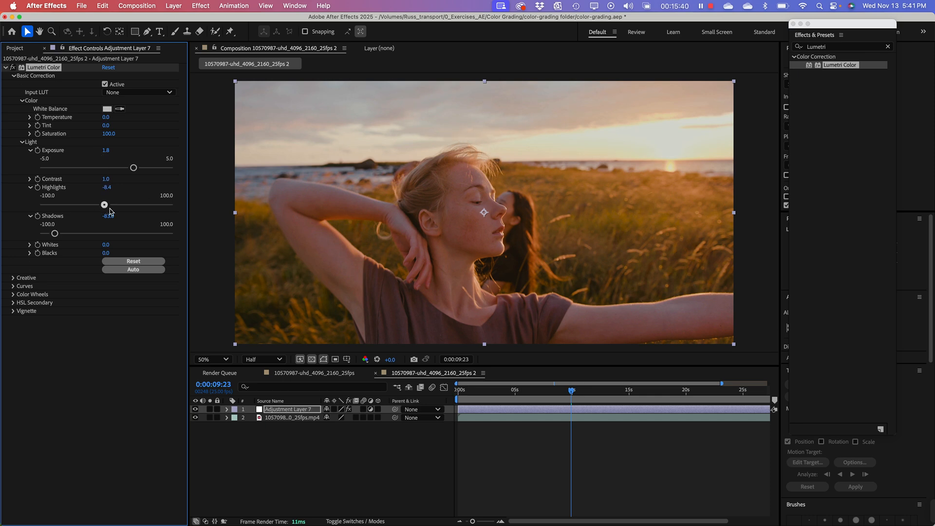
pyautogui.moveTo(107, 208); pyautogui.dragTo(102, 208)
pyautogui.moveTo(134, 167); pyautogui.dragTo(137, 171)
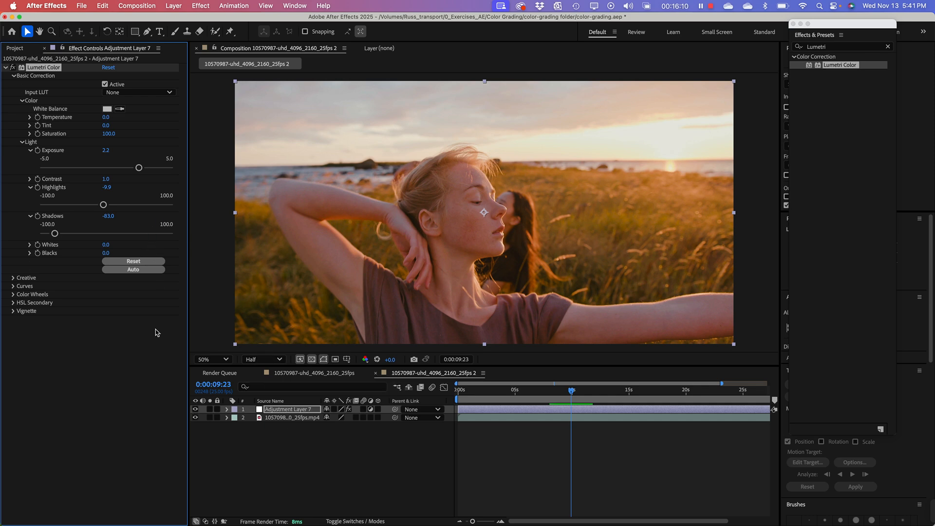
# Step: Hide and show the adjustment layer to compare the graded close-up with the original footage
pyautogui.click(271, 409)
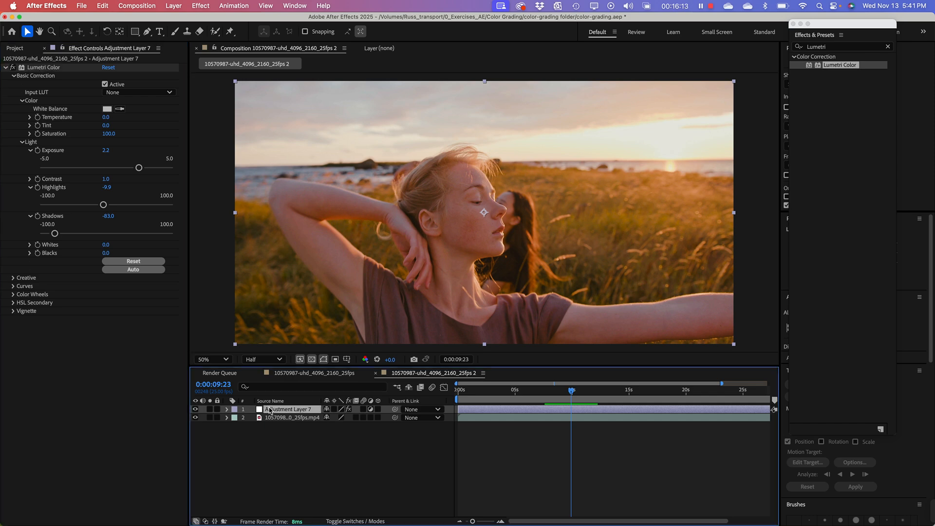
pyautogui.click(195, 409)
pyautogui.click(196, 409)
pyautogui.click(195, 409)
pyautogui.click(195, 409)
# Step: Collapse the Basic Correction section and expand the Creative section of Lumetri Color
pyautogui.click(15, 79)
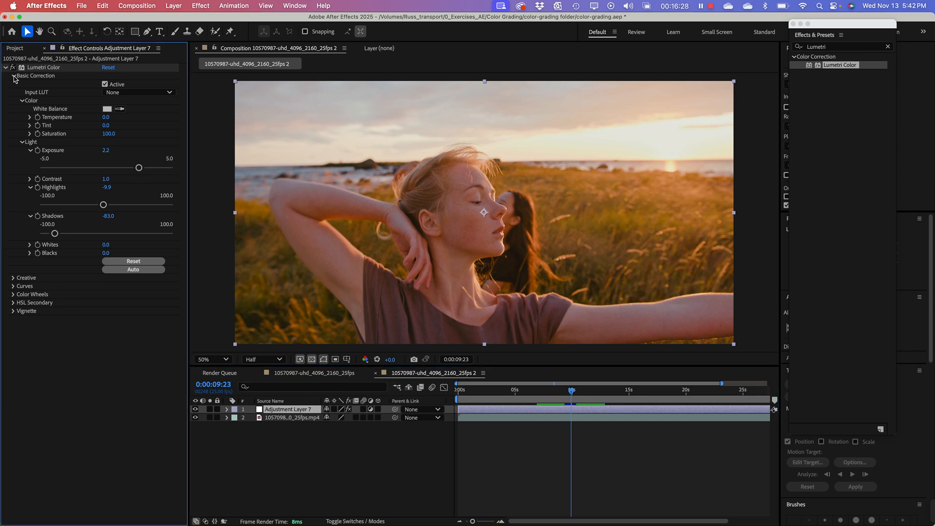
pyautogui.click(14, 77)
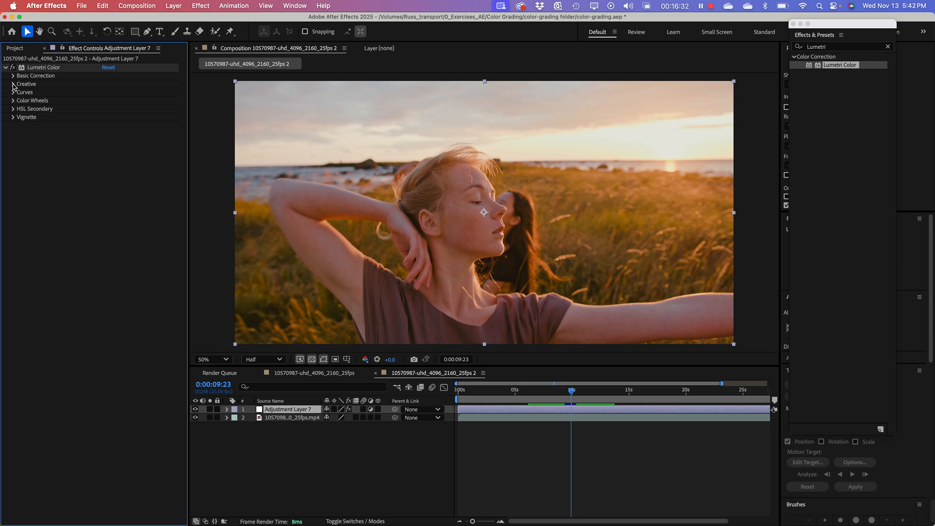
pyautogui.click(13, 85)
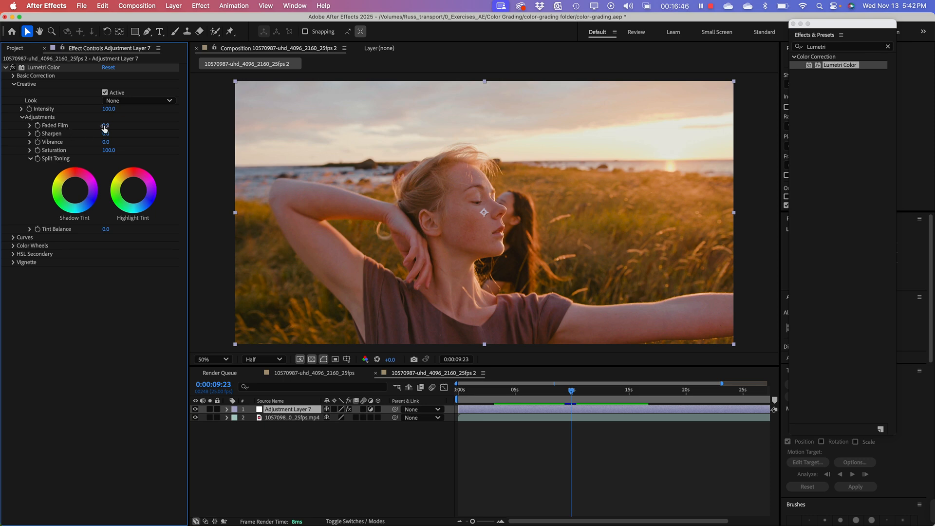
# Step: Try Faded Film at 100.0 and 85.3 in the Creative adjustments, and return it to 0.0
pyautogui.click(30, 126)
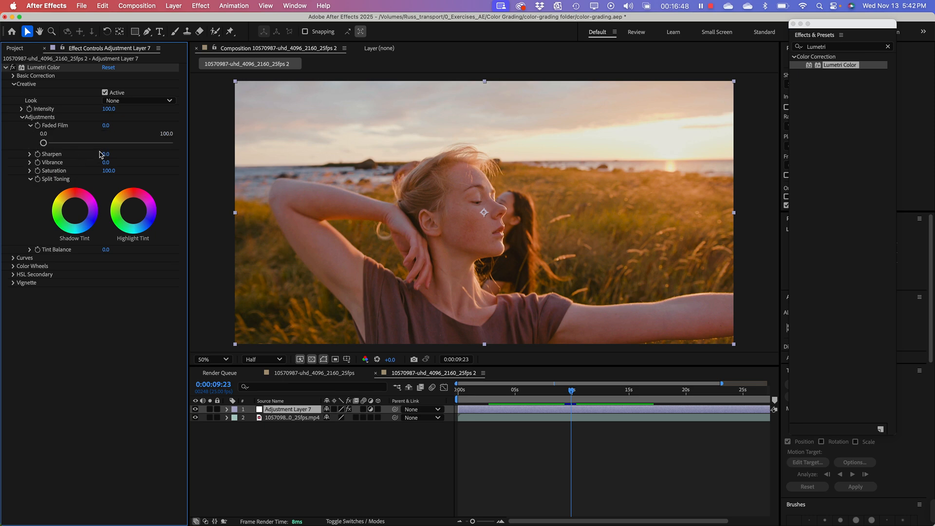
pyautogui.moveTo(43, 143); pyautogui.dragTo(187, 143)
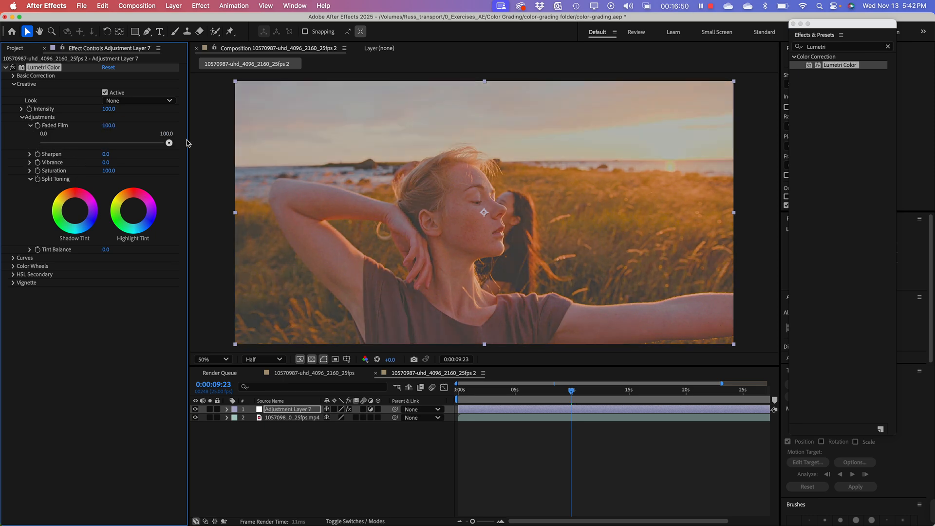
pyautogui.press('super+z')
pyautogui.moveTo(169, 143); pyautogui.dragTo(155, 149)
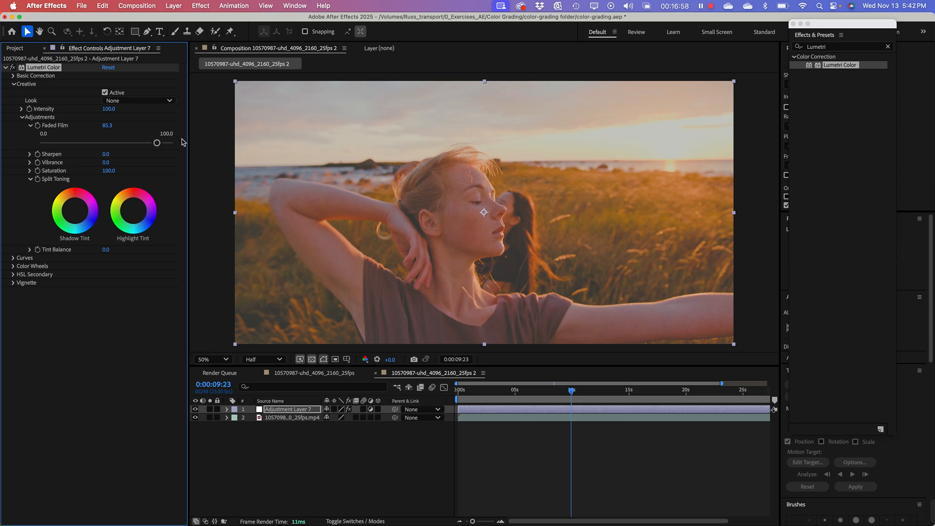
pyautogui.moveTo(159, 144); pyautogui.dragTo(44, 142)
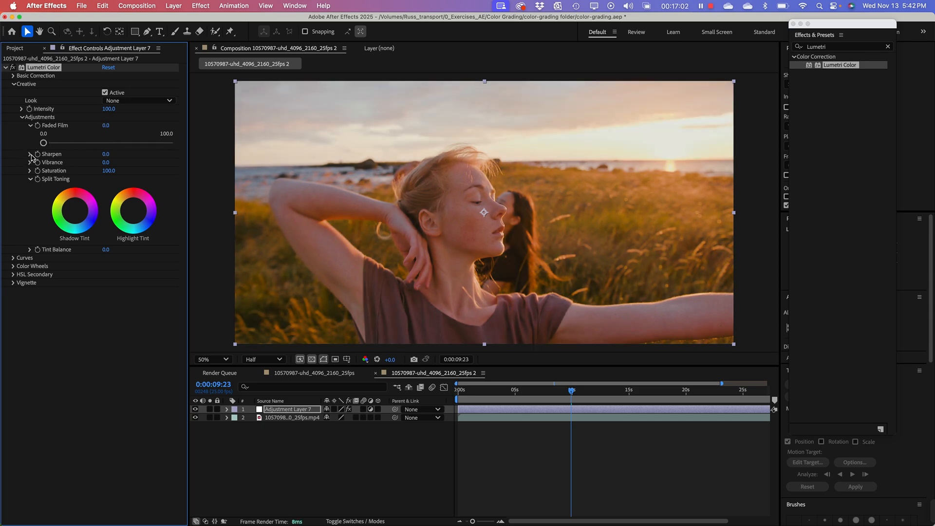
# Step: Try several Sharpen strengths in the Creative adjustments while checking the woman's face at close range, ending with Sharpen at 62.6
pyautogui.click(30, 154)
pyautogui.moveTo(108, 172); pyautogui.dragTo(158, 180)
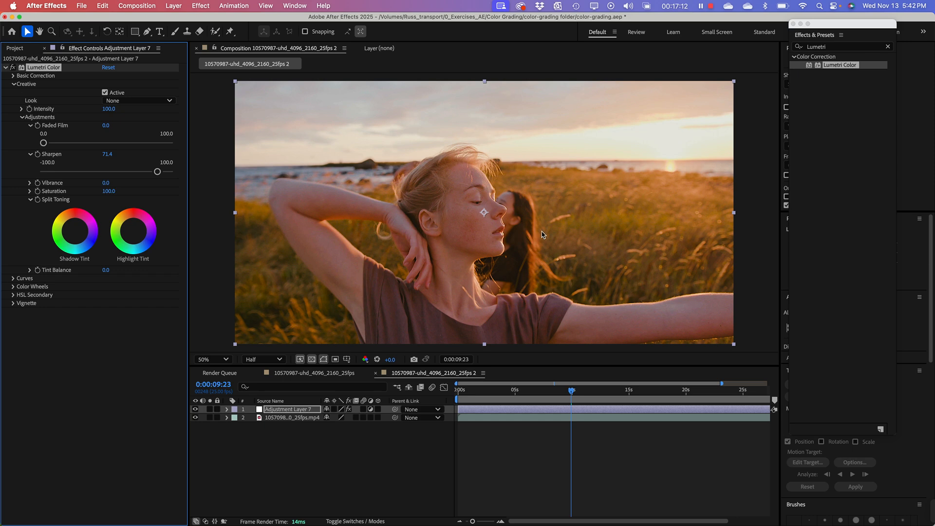
pyautogui.press('/')
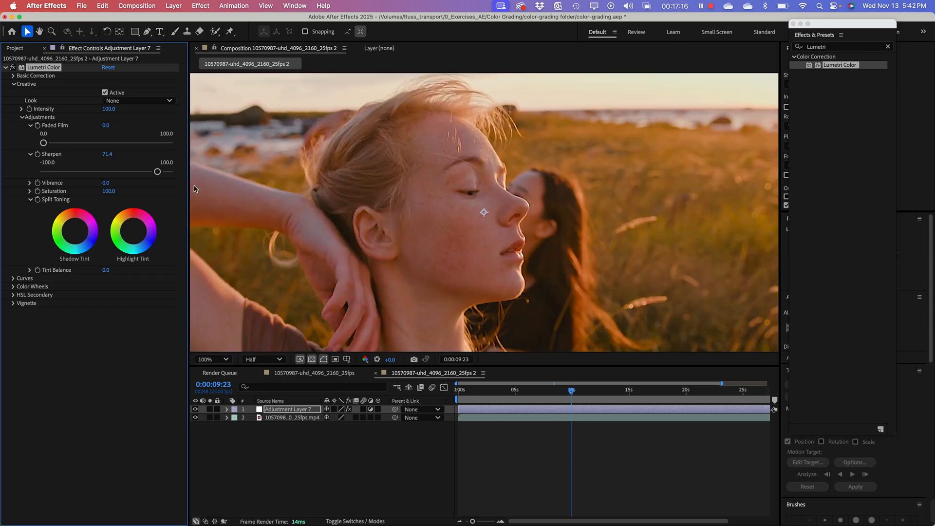
pyautogui.moveTo(157, 171)
pyautogui.mouseDown()
pyautogui.moveTo(52, 180)
pyautogui.moveTo(157, 190)
pyautogui.mouseUp()
pyautogui.press('.')
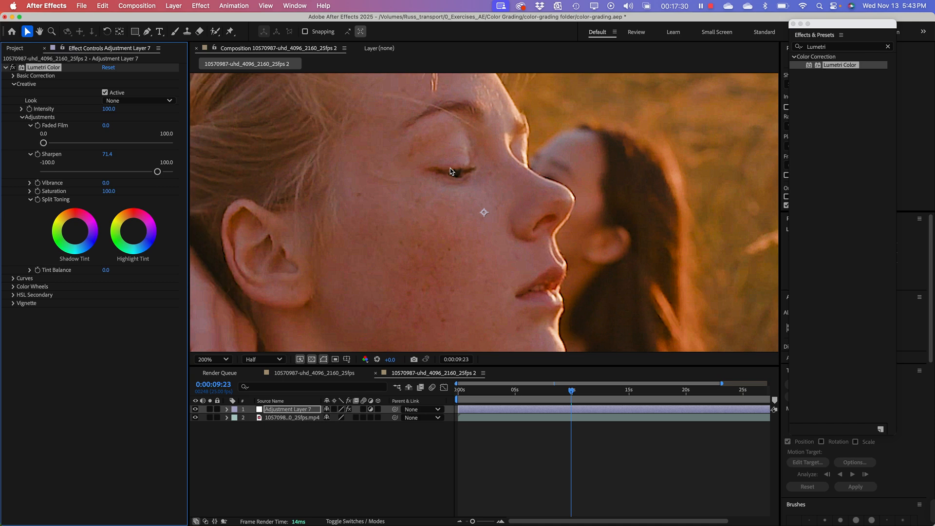
pyautogui.moveTo(158, 171); pyautogui.dragTo(169, 173)
pyautogui.moveTo(169, 173)
pyautogui.mouseDown()
pyautogui.moveTo(112, 173)
pyautogui.moveTo(151, 174)
pyautogui.mouseUp()
pyautogui.press(',')
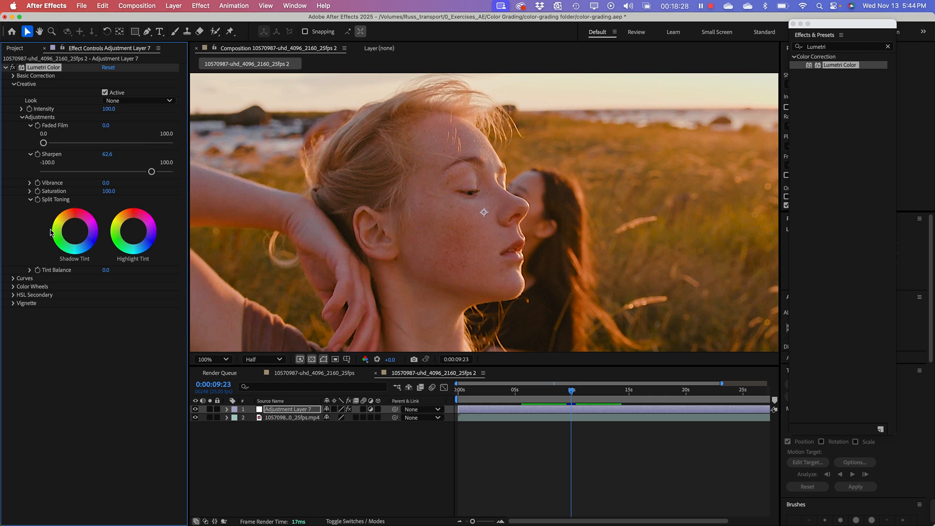
# Step: Set the split toning by shifting the Shadow Tint slightly towards blue and the Highlight Tint slightly towards warm orange
pyautogui.click(78, 235)
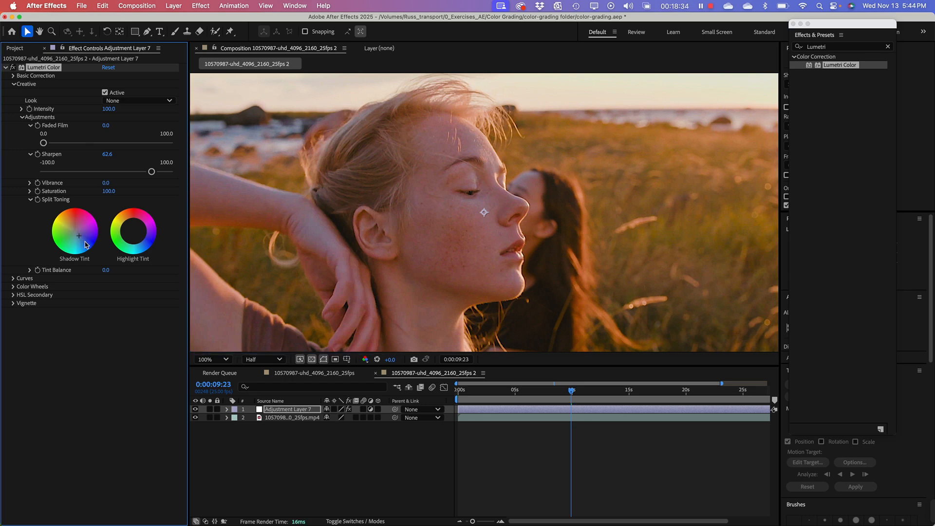
pyautogui.click(85, 241)
pyautogui.moveTo(85, 241); pyautogui.dragTo(84, 240)
pyautogui.doubleClick(85, 241)
pyautogui.click(85, 240)
pyautogui.moveTo(133, 229); pyautogui.dragTo(130, 228)
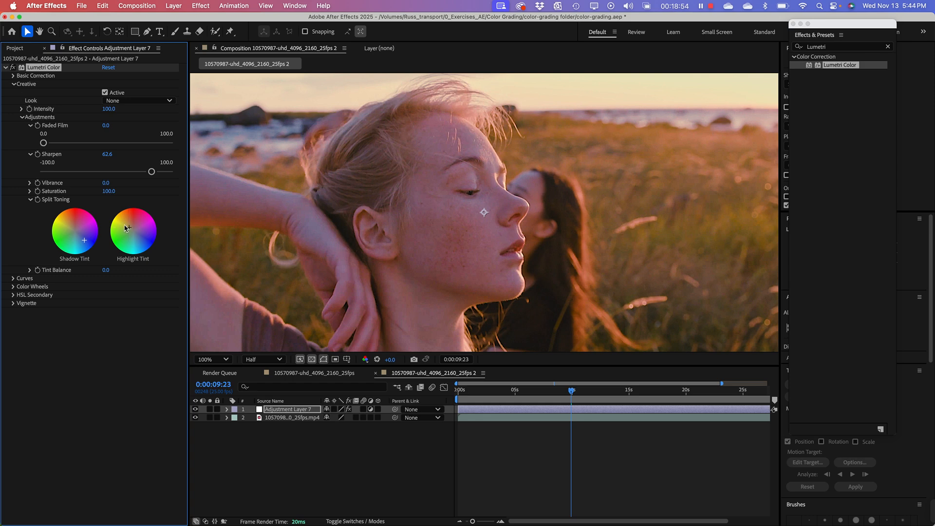
pyautogui.moveTo(124, 227); pyautogui.dragTo(130, 226)
# Step: View the whole frame at 50% and switch the Creative section off and on to compare its effect
pyautogui.press(',')
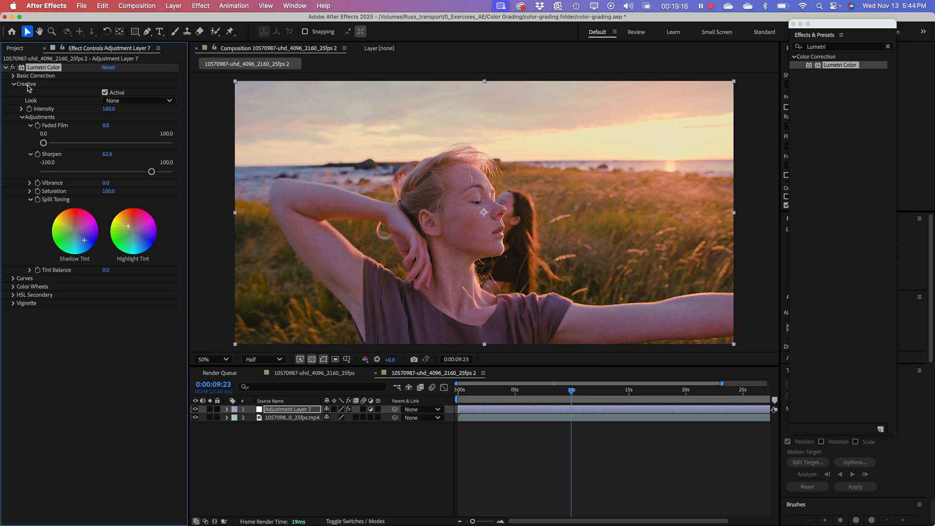
pyautogui.click(105, 93)
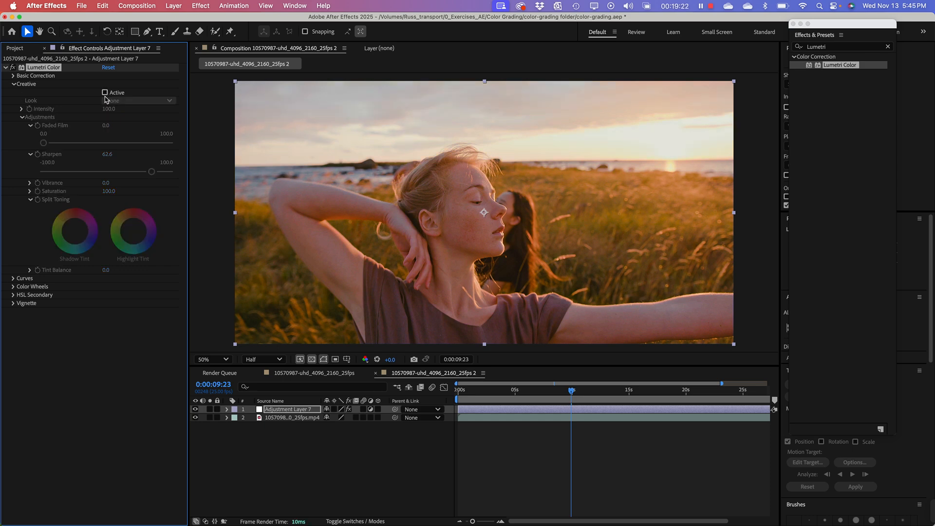
pyautogui.click(105, 93)
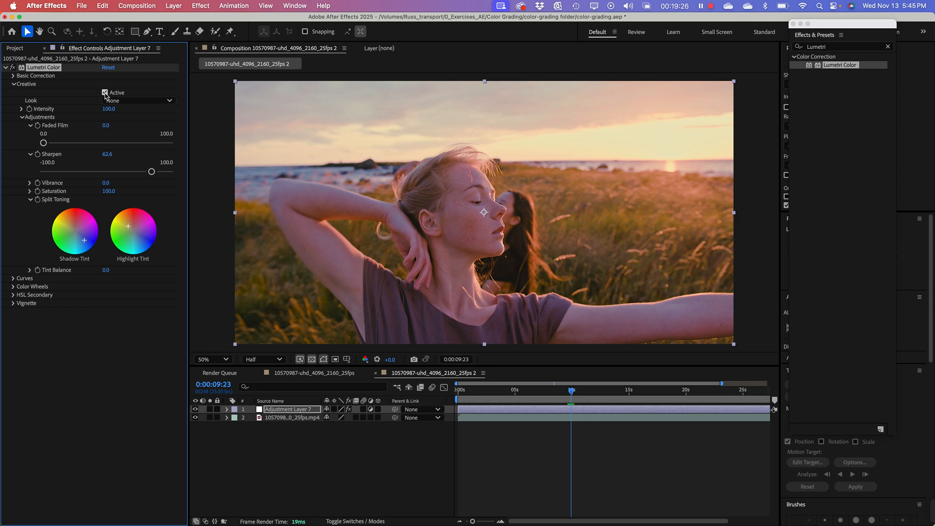
# Step: Compare the image with the Creative section off and on, and try lower Creative Intensity values, ending at 102.1
pyautogui.click(105, 93)
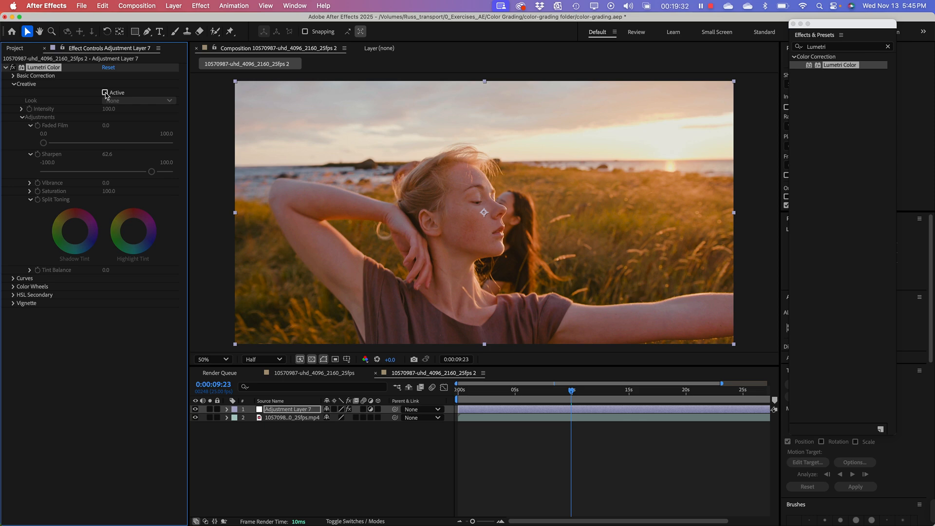
pyautogui.click(105, 93)
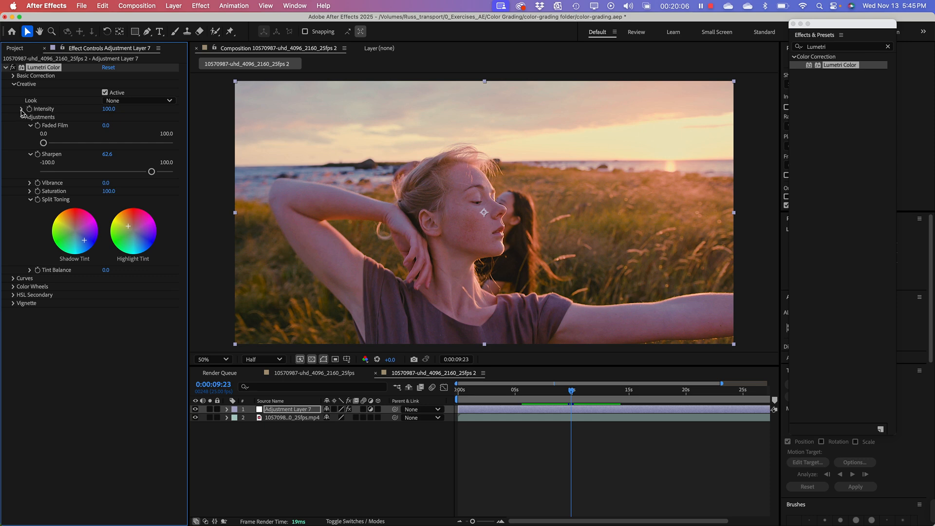
pyautogui.click(21, 109)
pyautogui.moveTo(104, 126); pyautogui.dragTo(65, 132)
pyautogui.moveTo(50, 130); pyautogui.dragTo(108, 127)
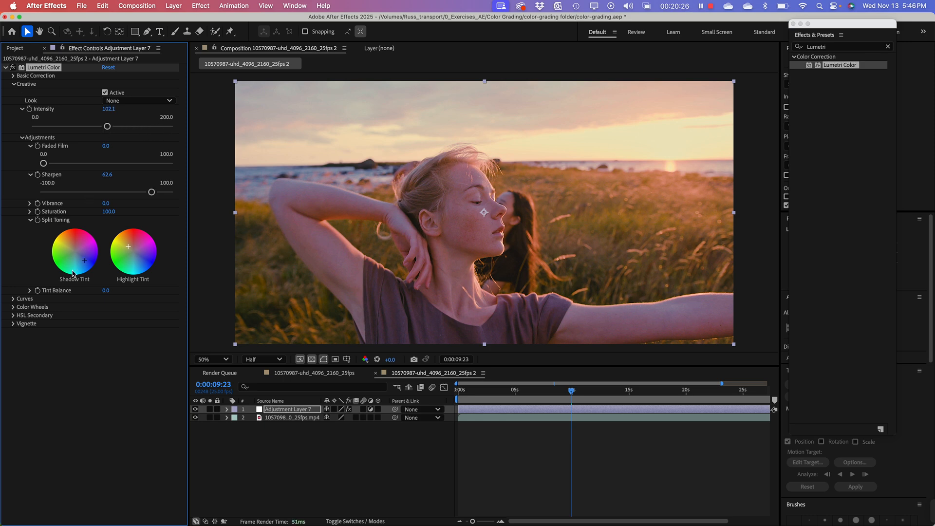
pyautogui.click(13, 299)
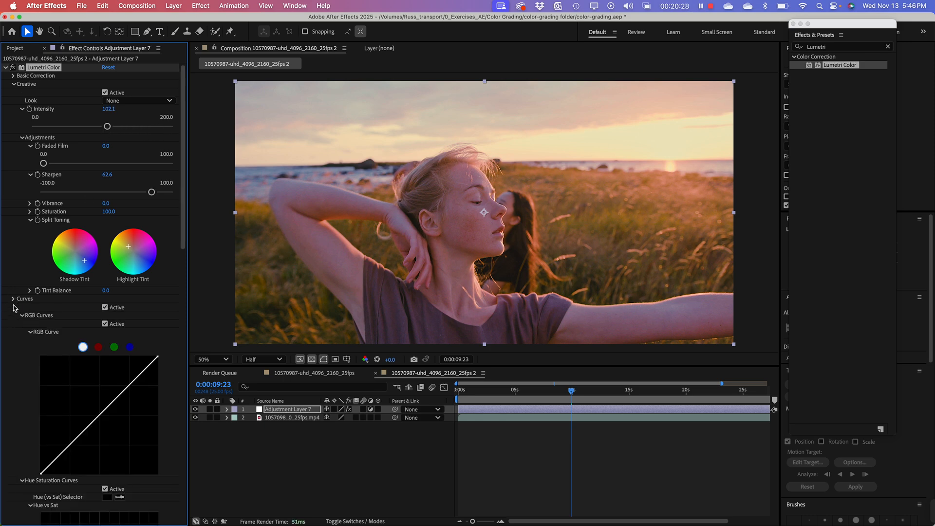
pyautogui.click(14, 307)
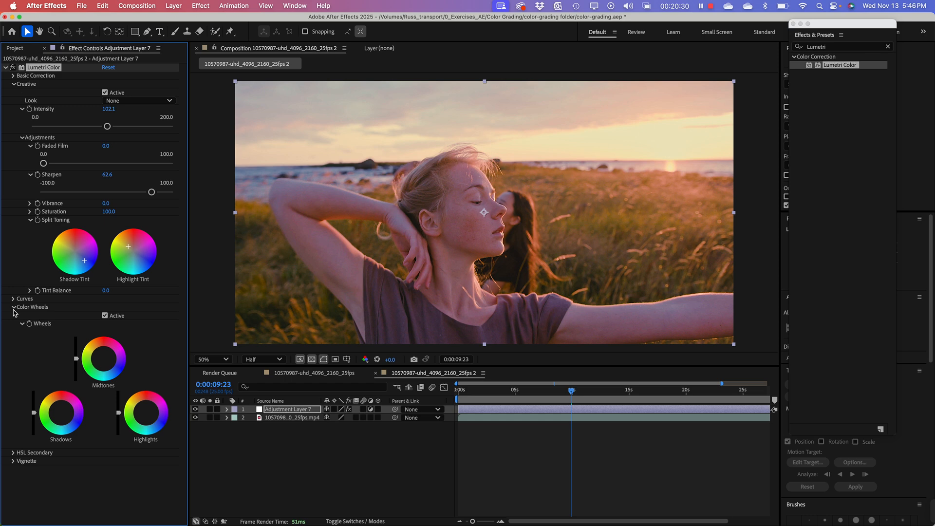
pyautogui.click(13, 308)
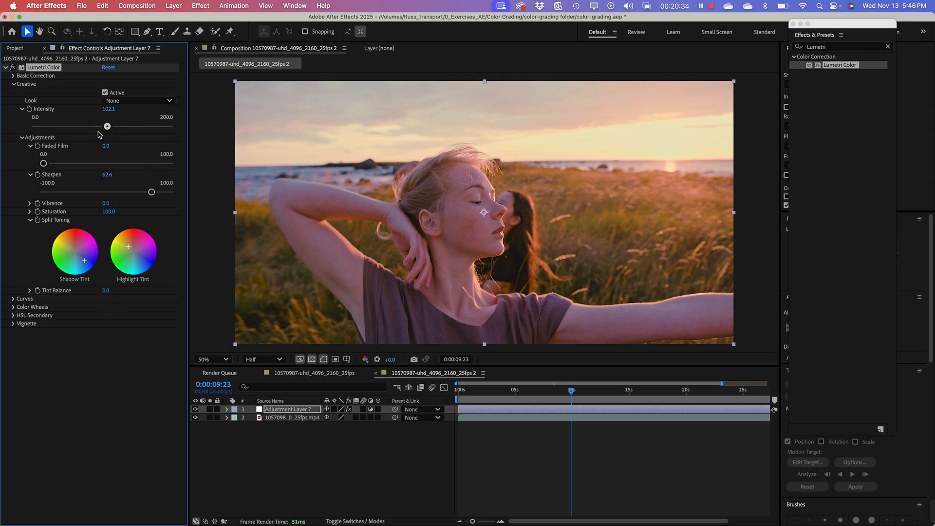
# Step: Set the Creative Intensity to 101.4 and switch the Creative section off and on to compare its effect
pyautogui.moveTo(105, 127)
pyautogui.mouseDown()
pyautogui.moveTo(121, 130)
pyautogui.moveTo(72, 129)
pyautogui.moveTo(118, 127)
pyautogui.moveTo(105, 129)
pyautogui.mouseUp()
pyautogui.click(104, 93)
pyautogui.click(104, 93)
pyautogui.moveTo(189, 310)
pyautogui.mouseDown()
pyautogui.moveTo(206, 308)
pyautogui.moveTo(191, 312)
pyautogui.mouseUp()
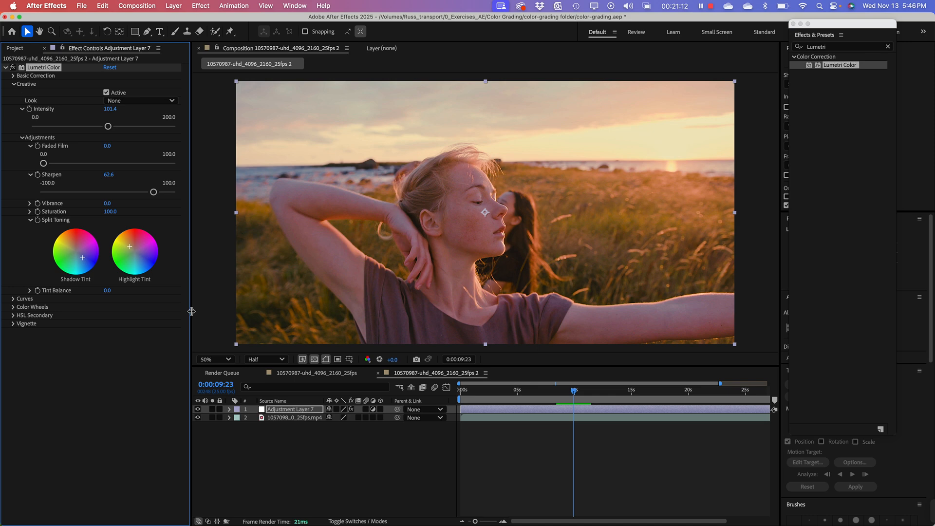
pyautogui.click(12, 85)
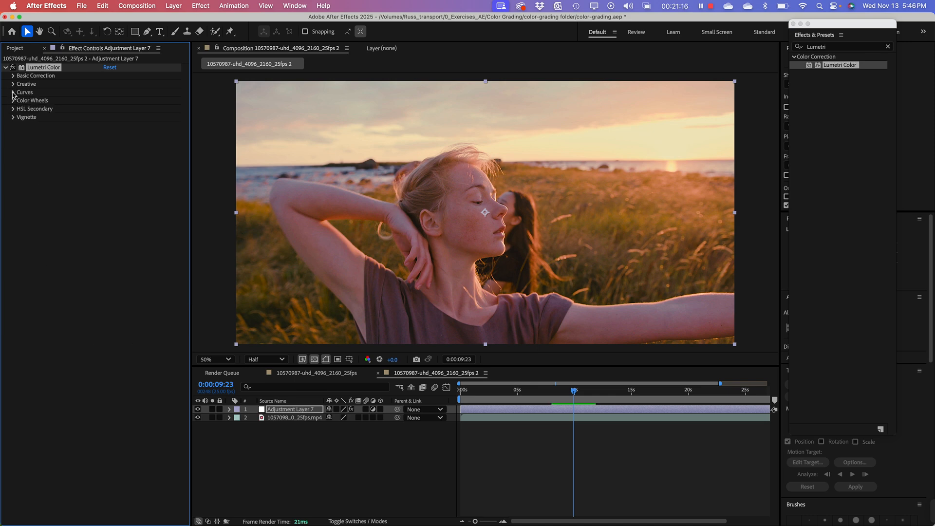
# Step: Examine the Curves section, from the RGB curve through the Hue vs Sat, Hue vs Hue and Hue vs Luma curves
pyautogui.click(13, 92)
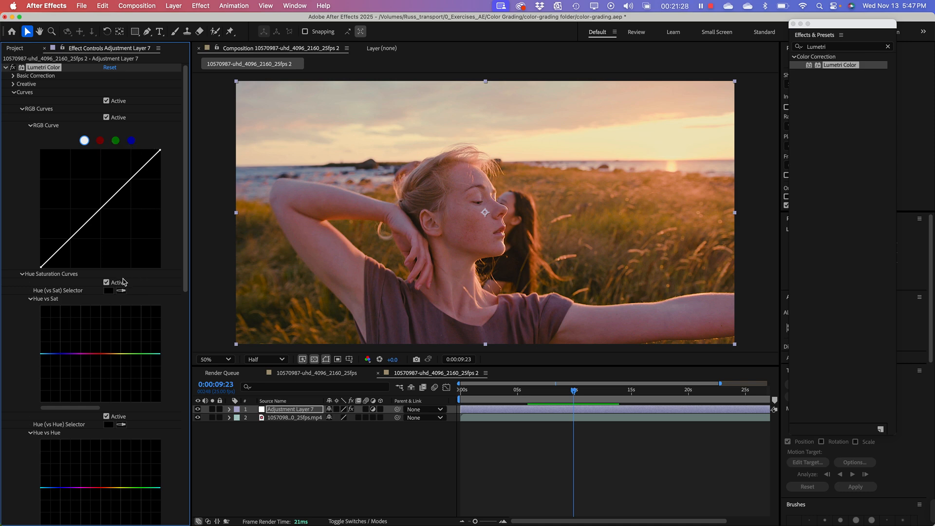
pyautogui.scroll(-3, 117, 360)
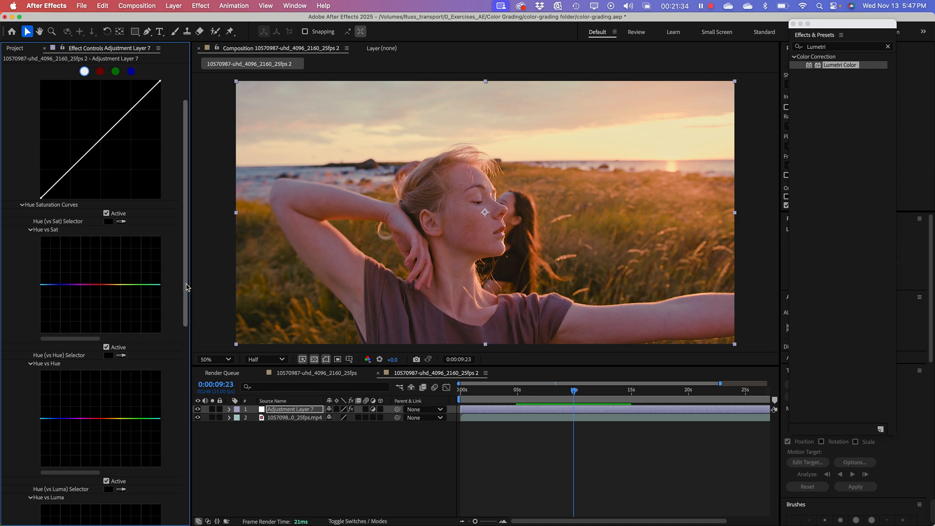
pyautogui.moveTo(188, 287); pyautogui.dragTo(186, 308)
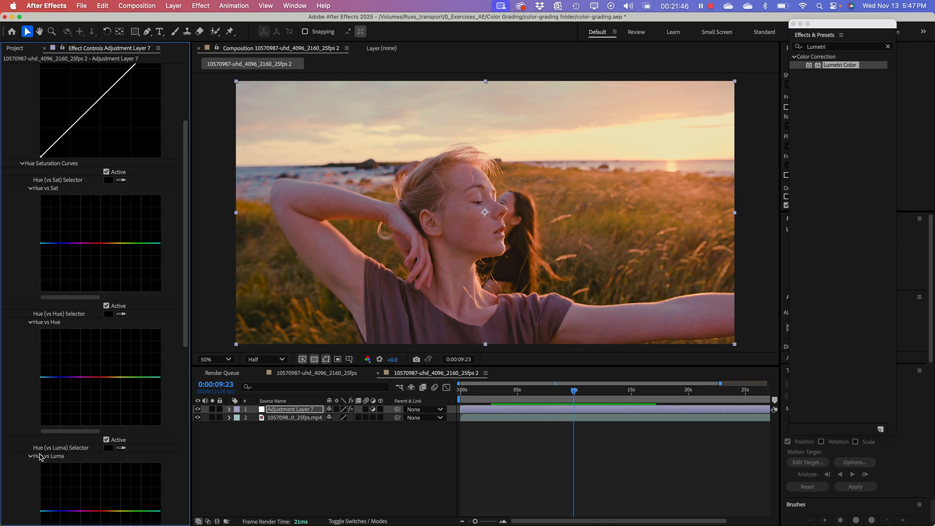
pyautogui.scroll(-1, 73, 451)
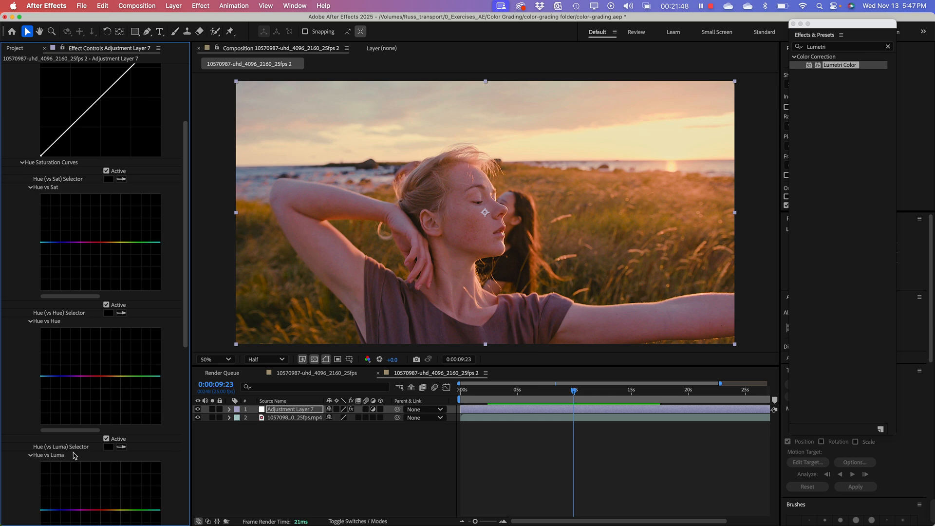
pyautogui.scroll(-5, 73, 455)
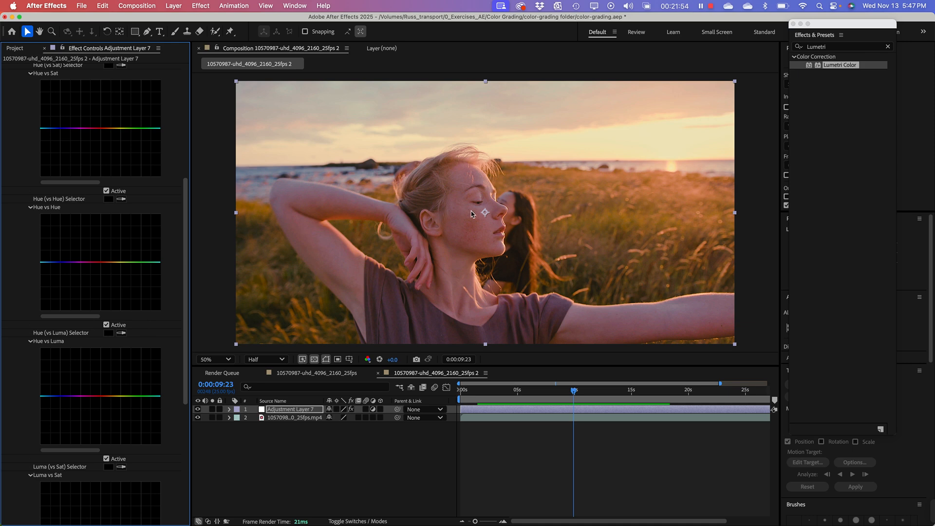
pyautogui.scroll(5, 74, 397)
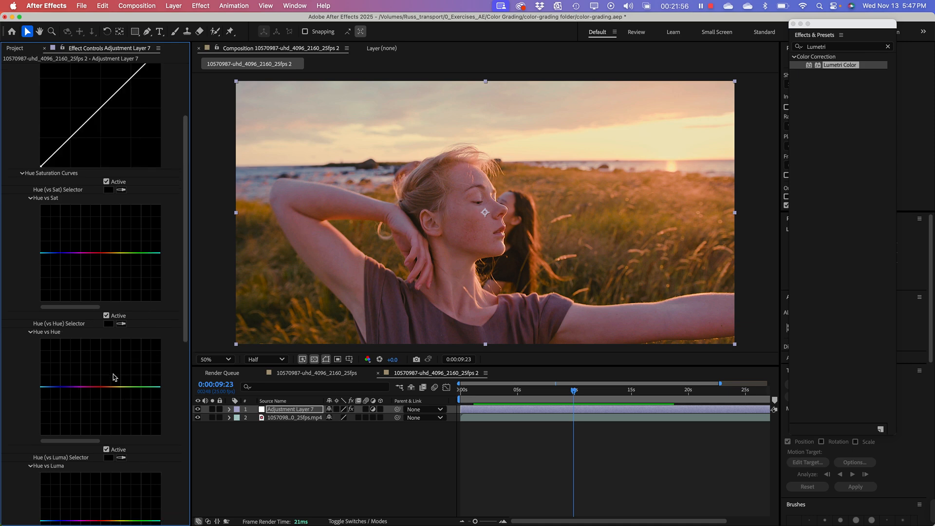
pyautogui.scroll(-2, 115, 377)
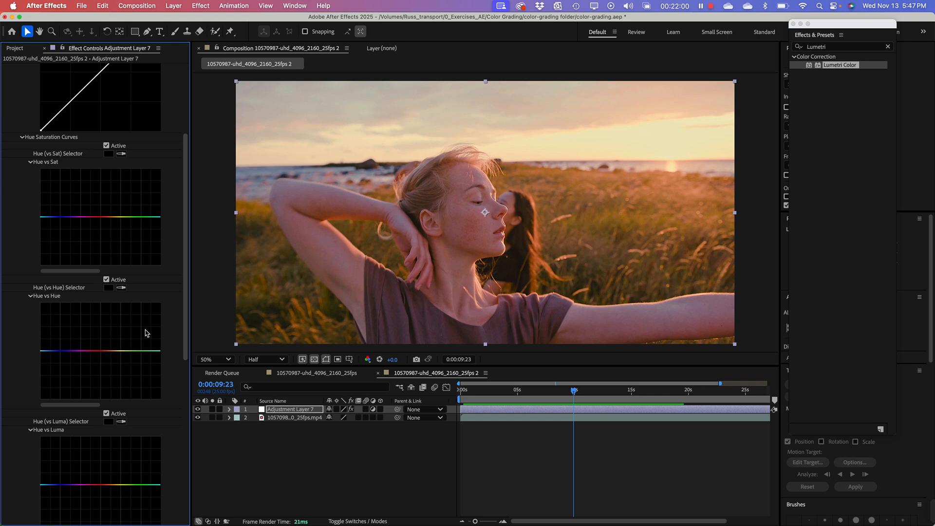
pyautogui.scroll(4, 146, 343)
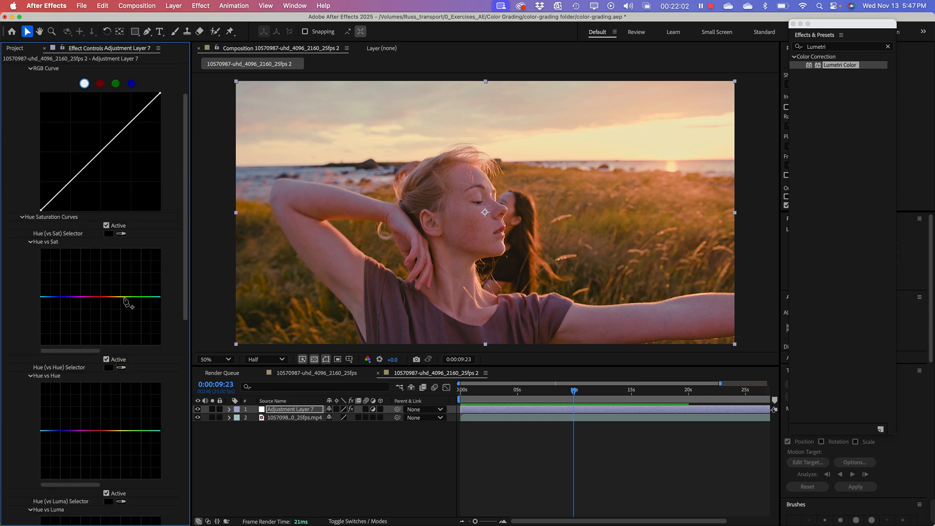
pyautogui.scroll(3, 113, 305)
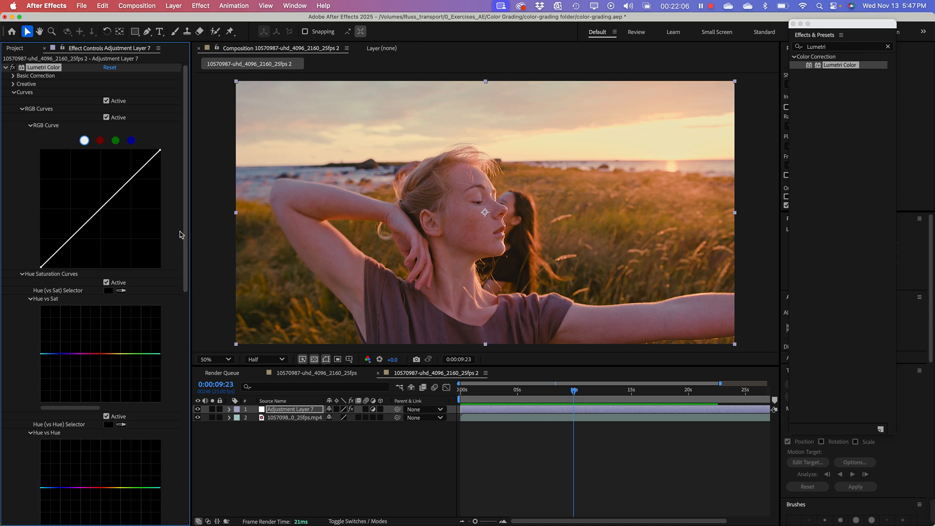
pyautogui.click(13, 93)
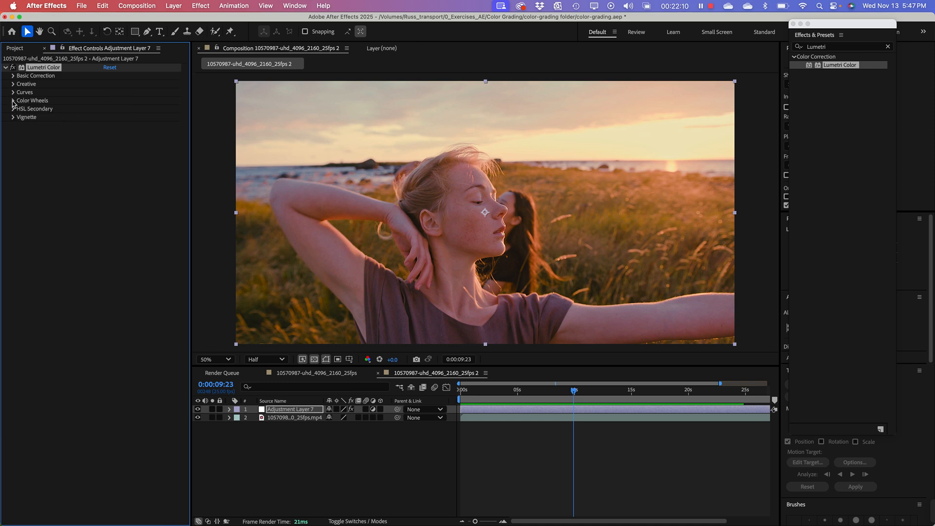
# Step: Try pink, red and green tints on the Midtones color wheel, and reset the wheel to neutral
pyautogui.click(13, 100)
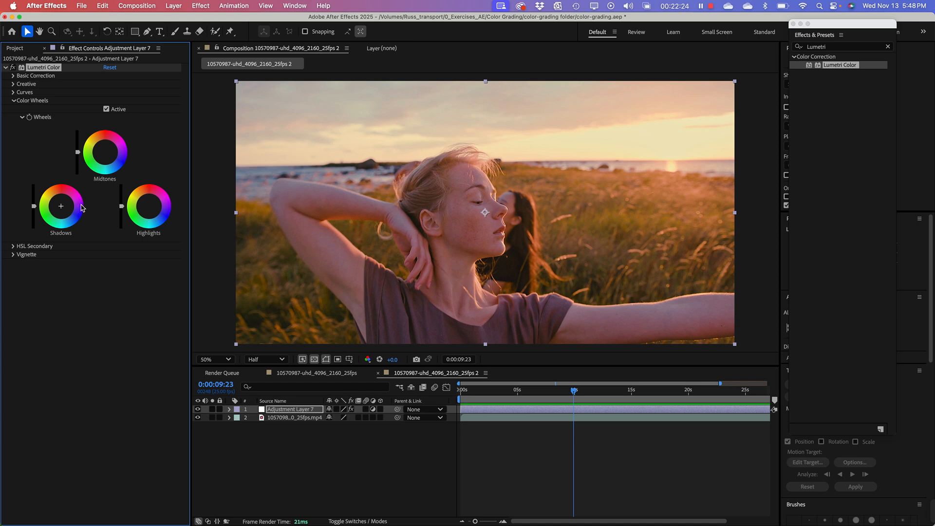
pyautogui.click(112, 146)
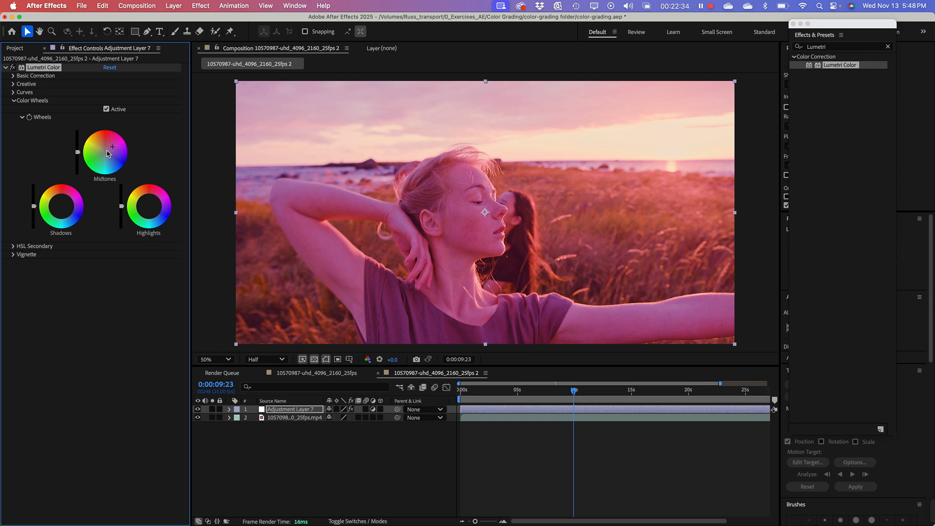
pyautogui.doubleClick(105, 154)
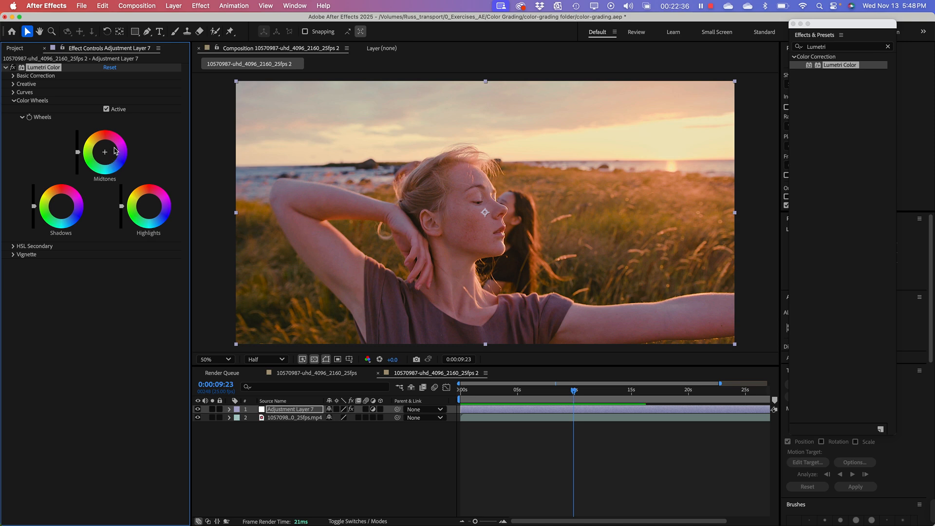
pyautogui.click(118, 148)
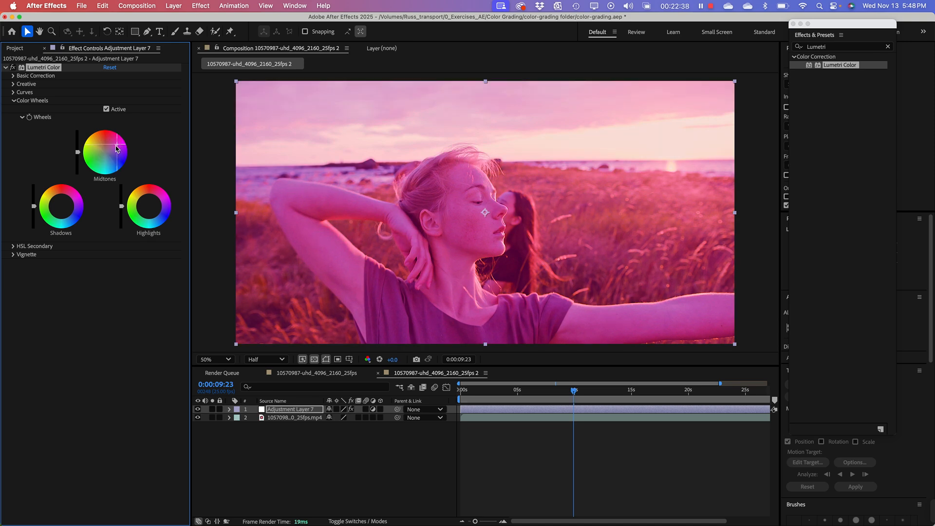
pyautogui.click(102, 140)
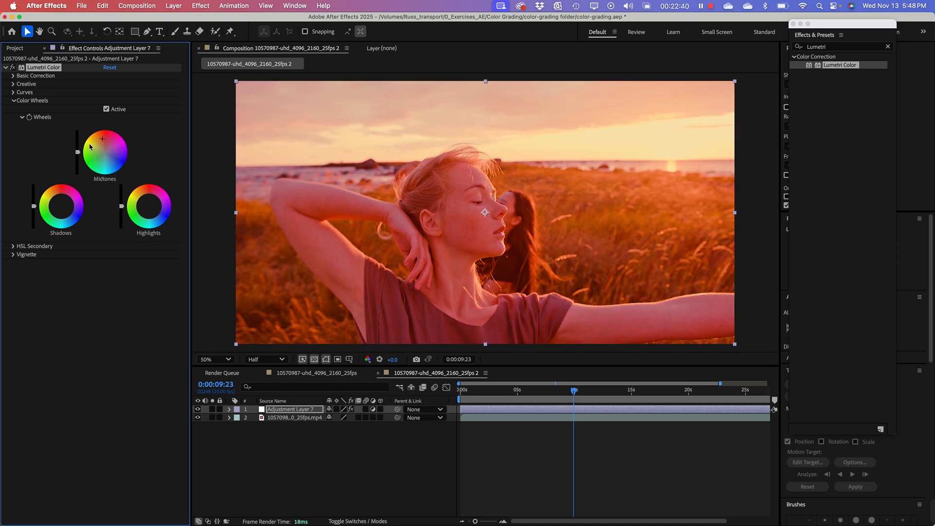
pyautogui.click(100, 165)
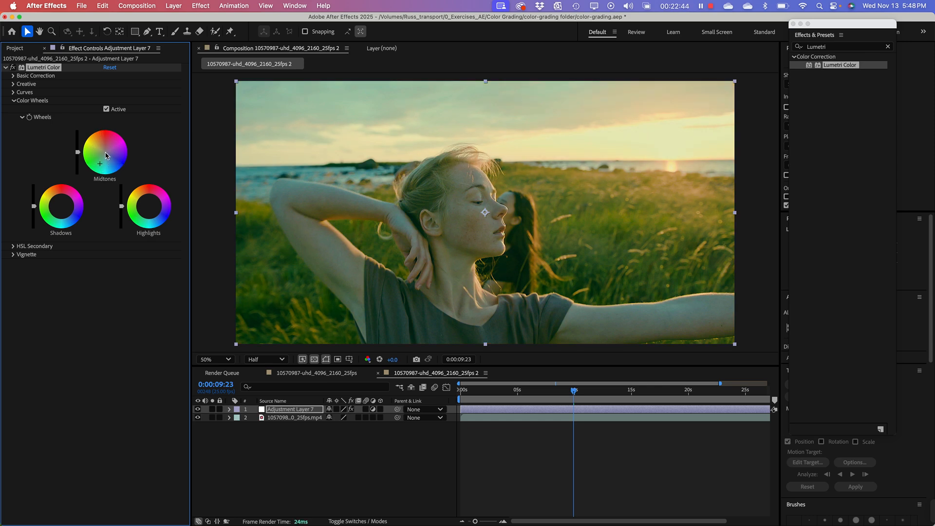
pyautogui.doubleClick(106, 155)
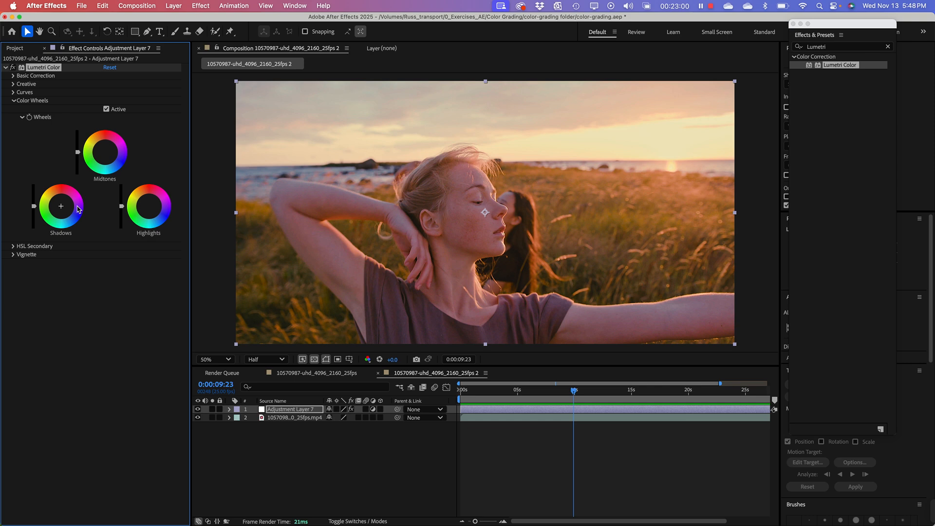
# Step: Examine the Correction, Refine and Key options of the HSL Secondary section
pyautogui.click(14, 246)
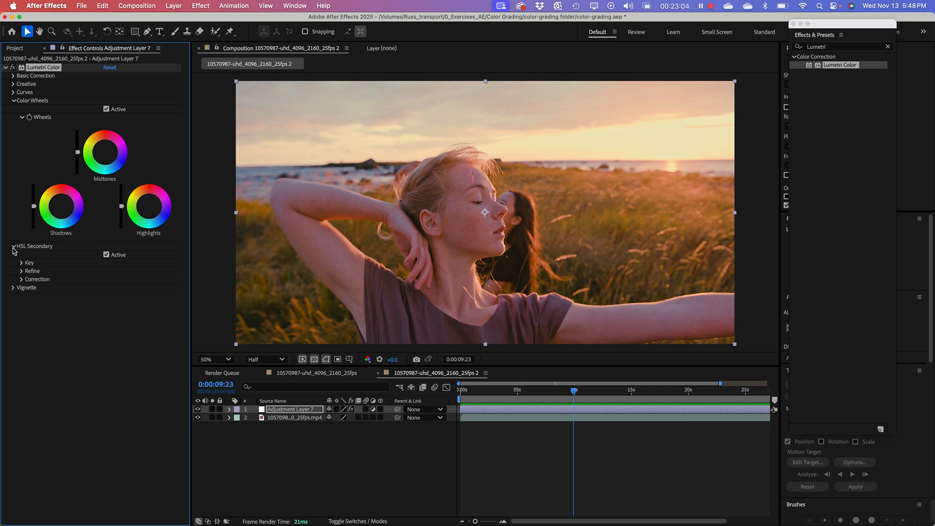
pyautogui.click(21, 280)
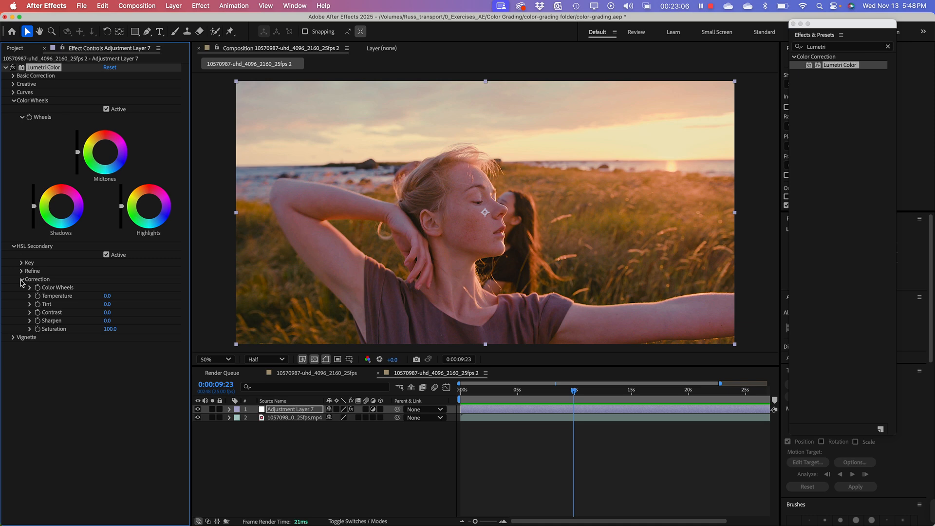
pyautogui.click(21, 280)
pyautogui.click(22, 271)
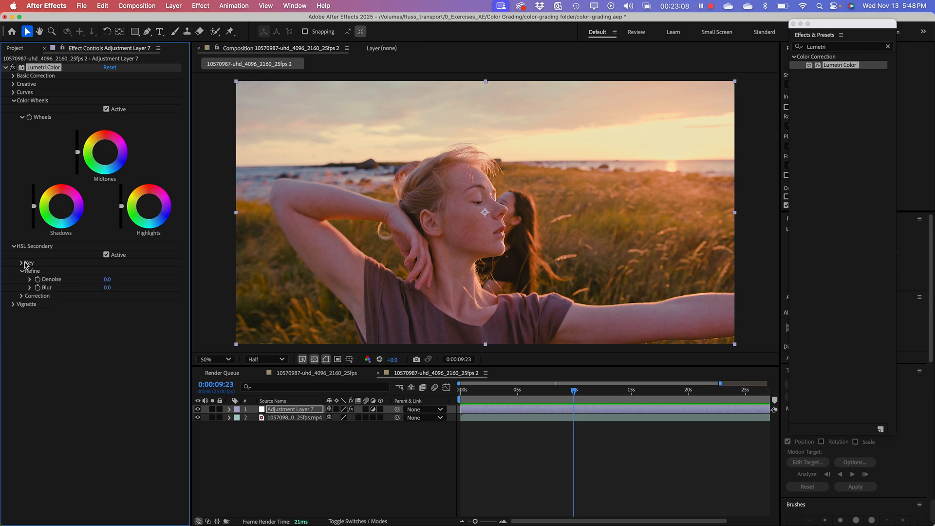
pyautogui.click(21, 263)
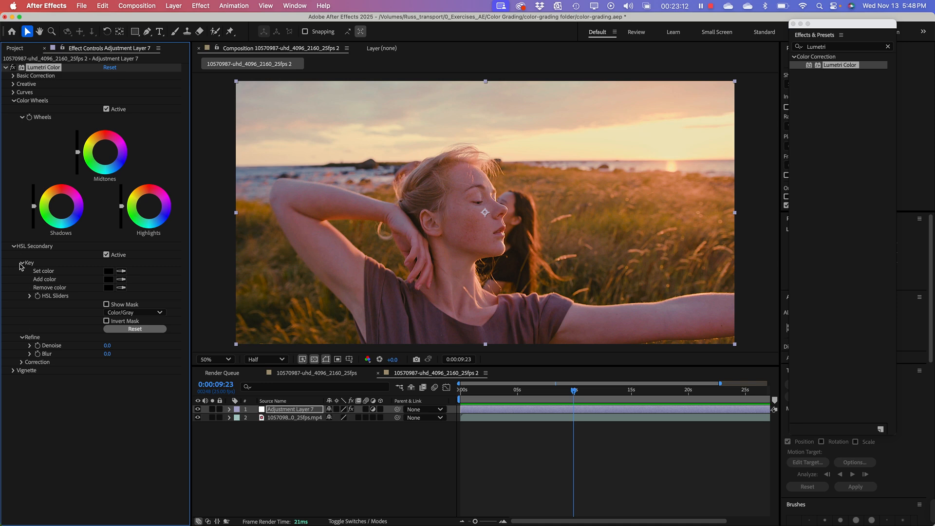
pyautogui.click(13, 246)
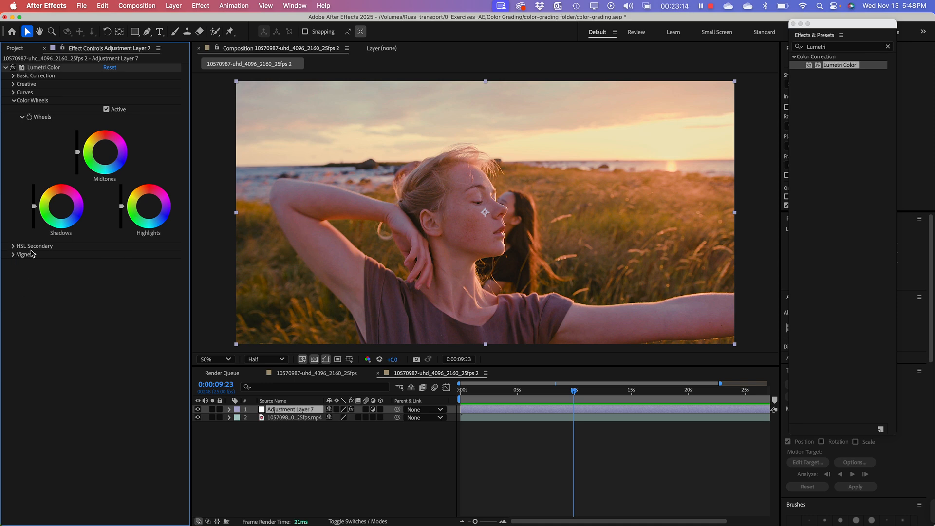
pyautogui.click(13, 101)
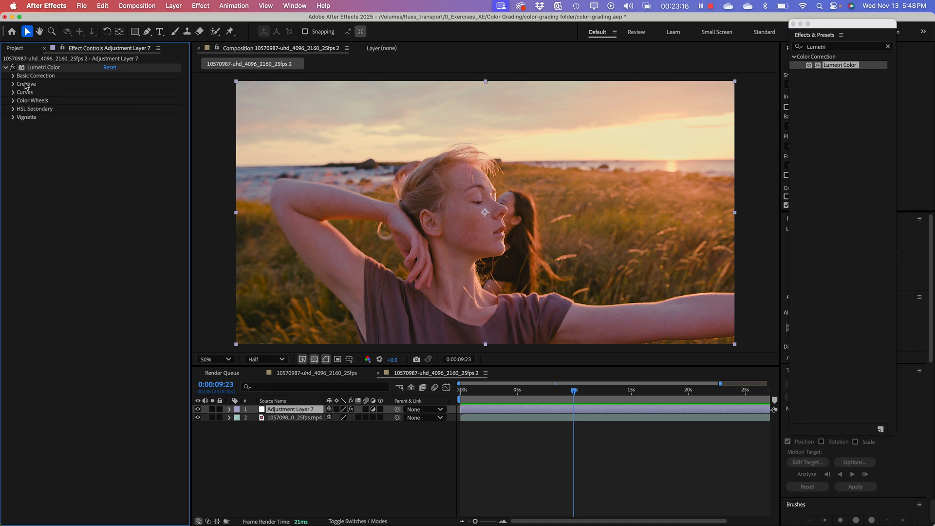
# Step: Darken the frame edges by setting the Lumetri Vignette Amount to -2.3
pyautogui.click(13, 118)
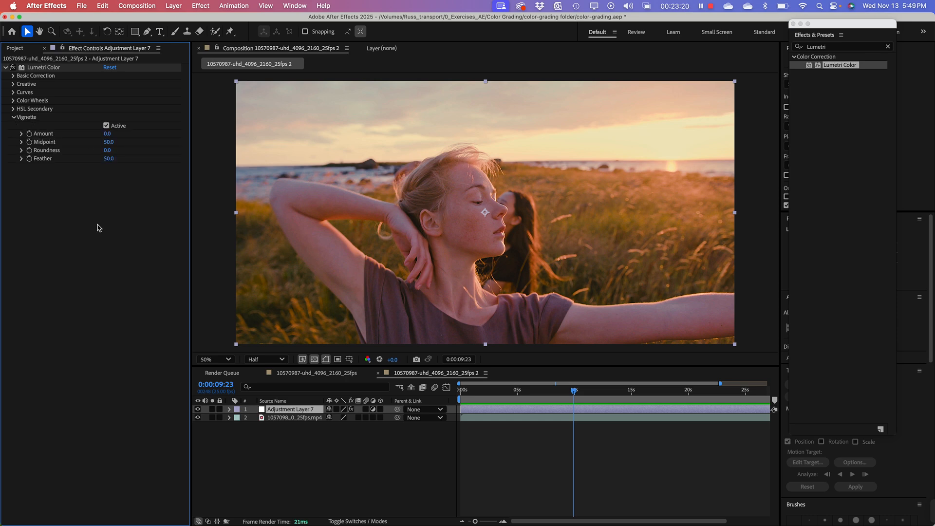
pyautogui.click(21, 134)
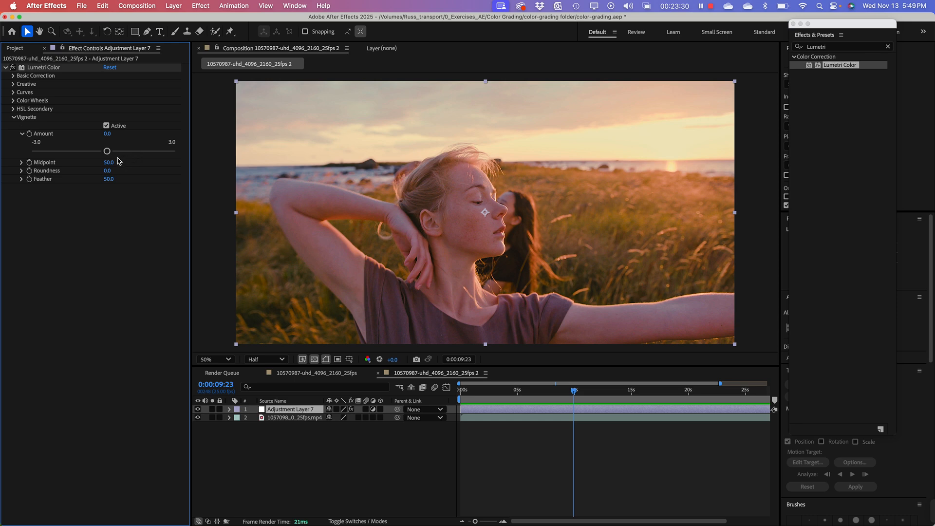
pyautogui.moveTo(101, 152); pyautogui.dragTo(49, 154)
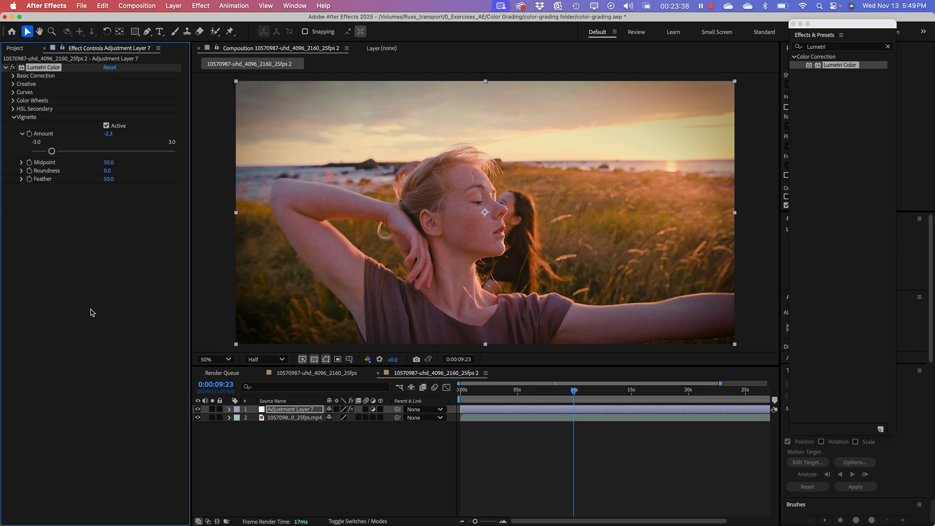
# Step: Try different Midpoint values for the vignette, restore it to 50, and set the Roundness to 5.1
pyautogui.click(22, 164)
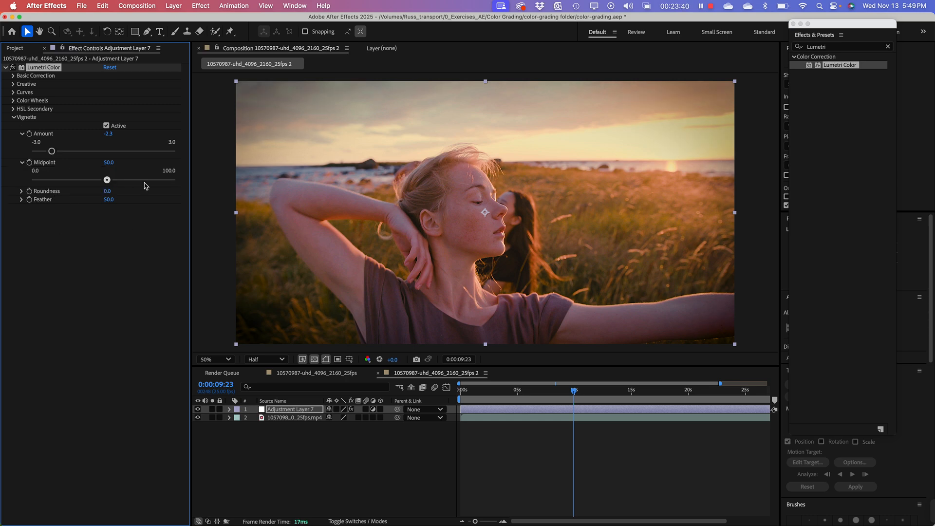
pyautogui.moveTo(104, 180); pyautogui.dragTo(97, 200)
pyautogui.click(21, 191)
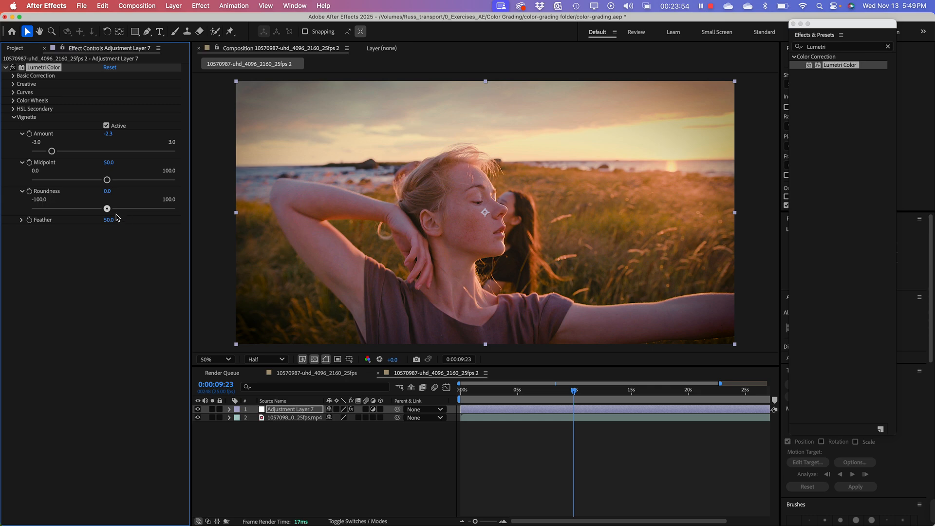
pyautogui.moveTo(108, 209)
pyautogui.mouseDown()
pyautogui.moveTo(171, 210)
pyautogui.moveTo(39, 212)
pyautogui.moveTo(146, 214)
pyautogui.moveTo(109, 217)
pyautogui.mouseUp()
# Step: Try a hard vignette edge with Feather at 0, set Feather to 48.5, and adjust the Amount to -2.4
pyautogui.click(22, 221)
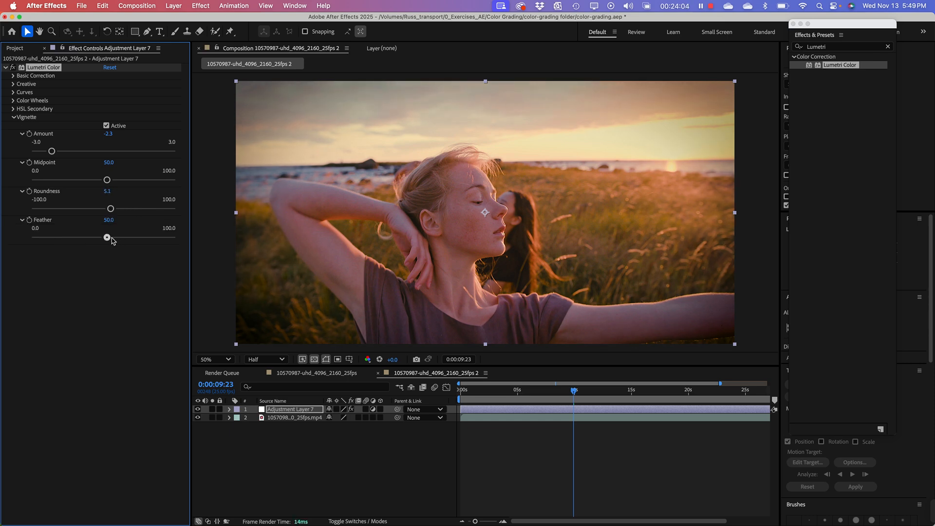
pyautogui.moveTo(104, 237); pyautogui.dragTo(4, 244)
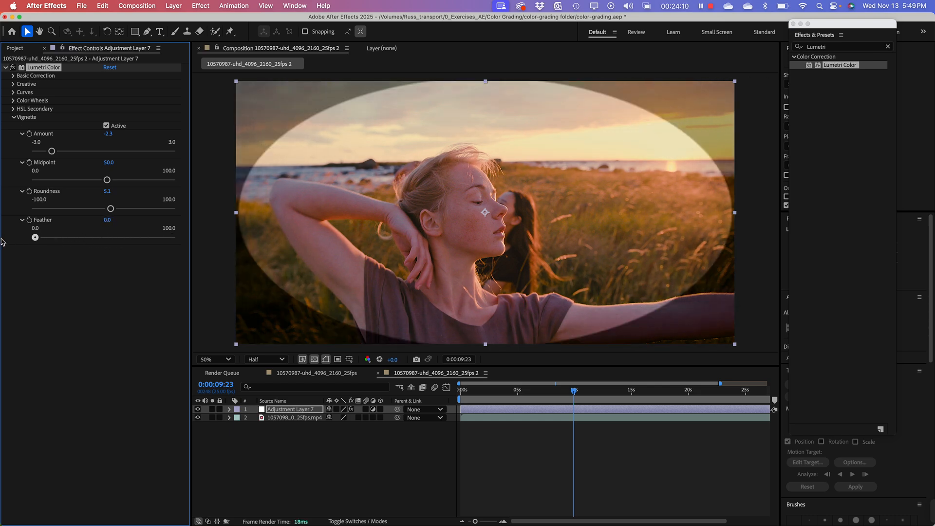
pyautogui.moveTo(35, 237); pyautogui.dragTo(102, 249)
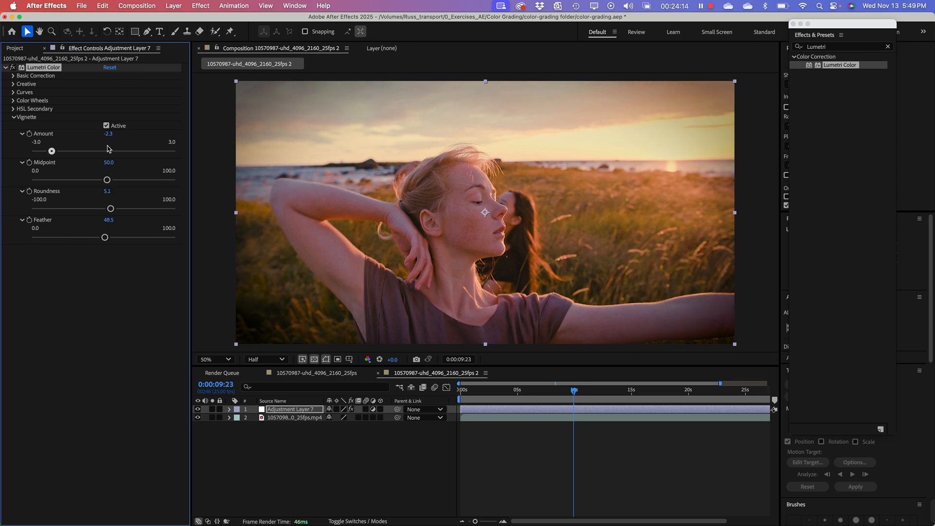
pyautogui.moveTo(55, 154)
pyautogui.mouseDown()
pyautogui.moveTo(67, 154)
pyautogui.moveTo(49, 155)
pyautogui.mouseUp()
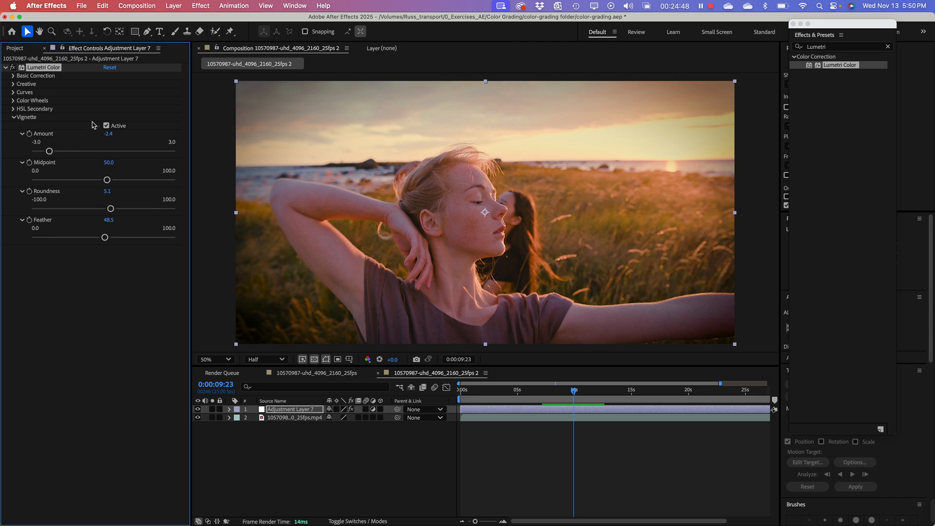
# Step: Scrub through the clip and compare the picture with Adjustment Layer 7 off and on at about 15 seconds
pyautogui.moveTo(571, 391); pyautogui.dragTo(635, 392)
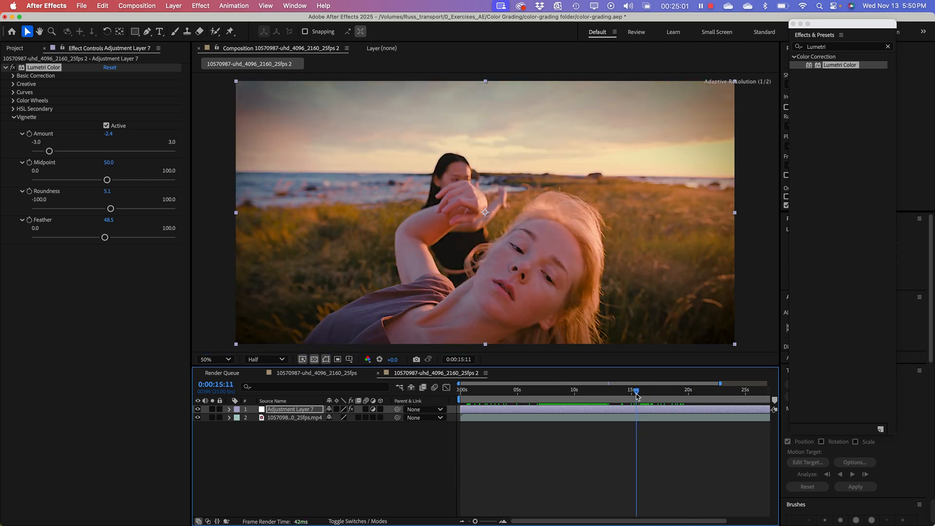
pyautogui.click(198, 409)
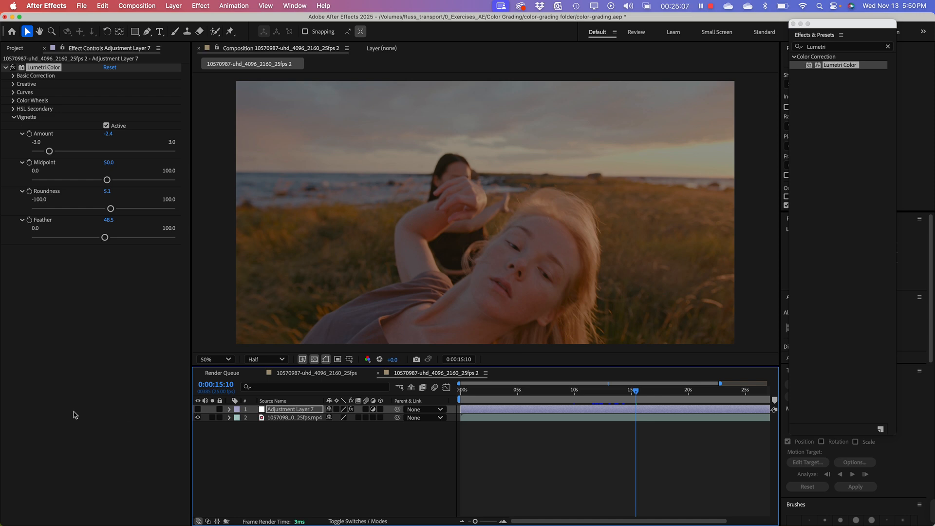
pyautogui.click(198, 409)
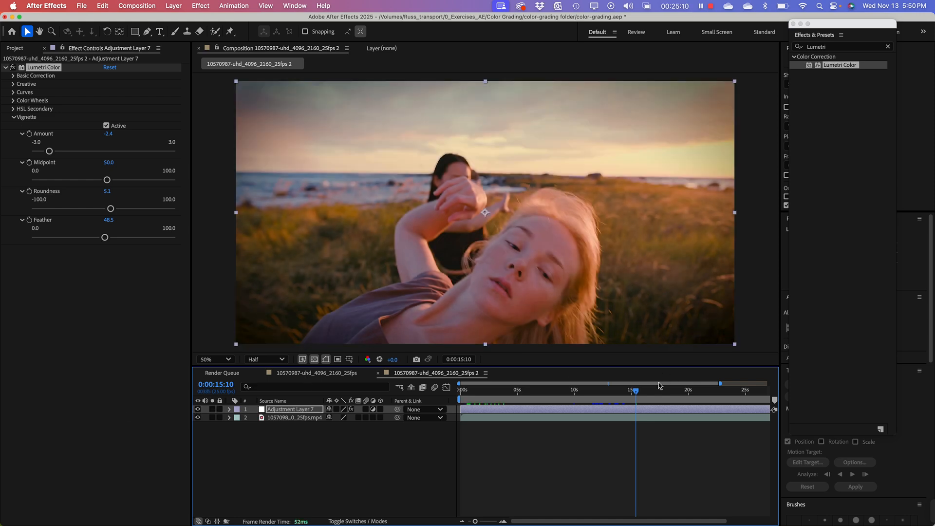
pyautogui.moveTo(636, 392); pyautogui.dragTo(459, 393)
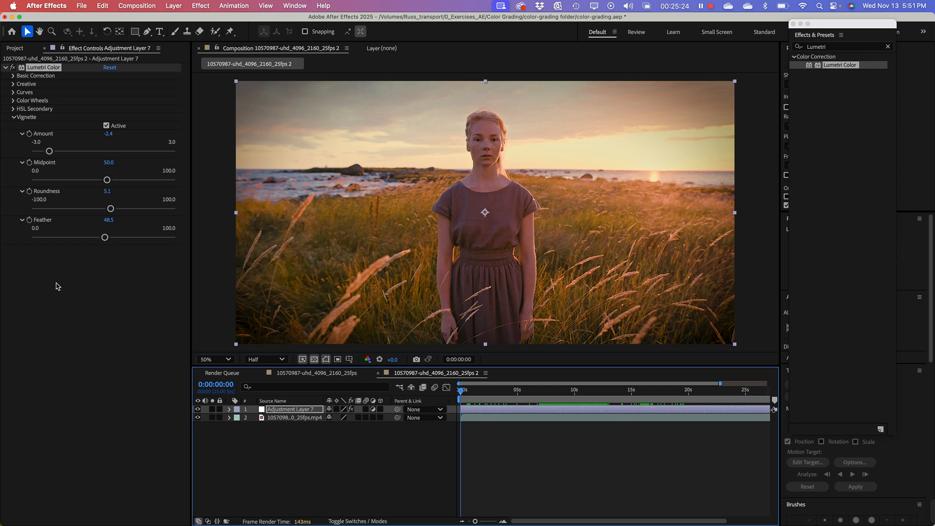
pyautogui.click(13, 120)
pyautogui.click(13, 119)
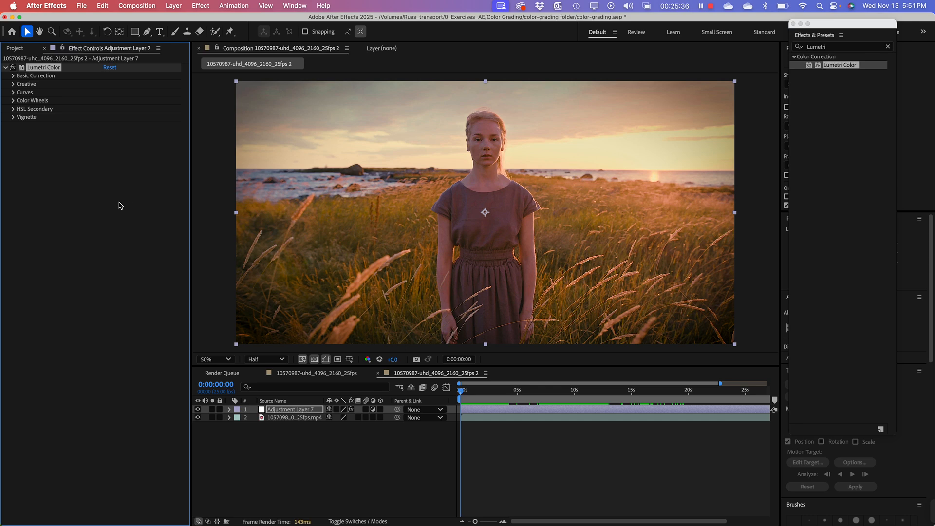
pyautogui.click(198, 6)
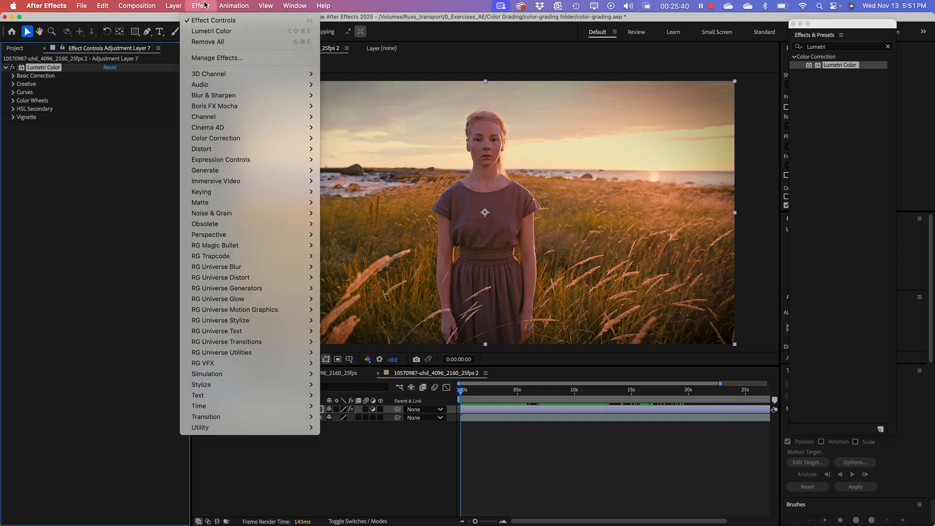
pyautogui.moveTo(223, 7)
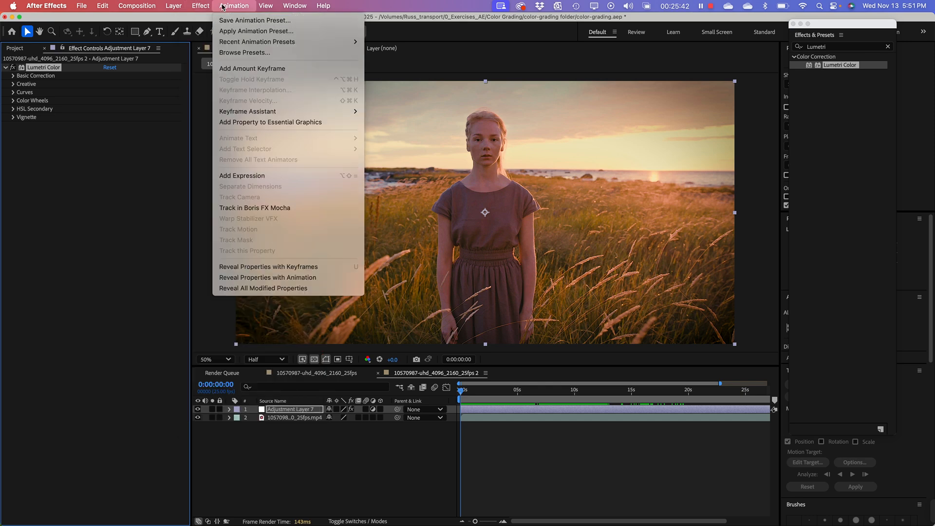
pyautogui.click(83, 171)
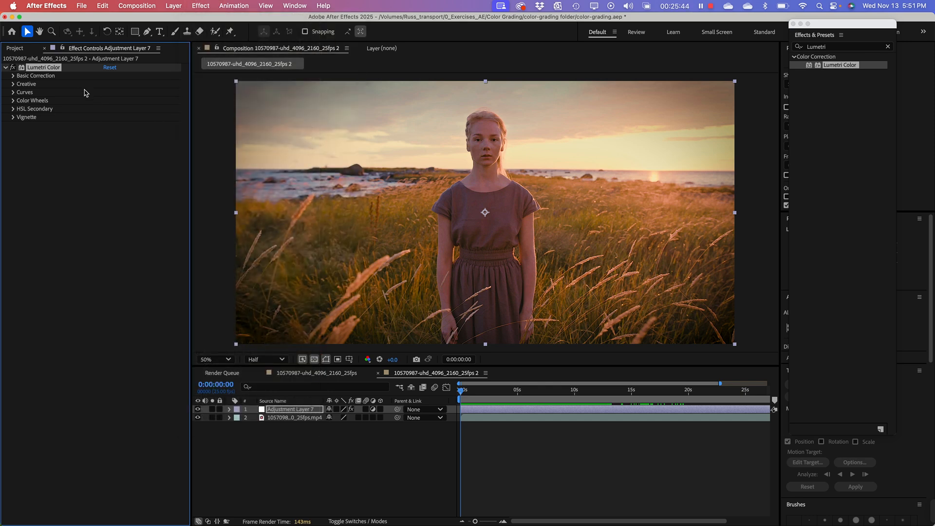
pyautogui.rightClick(54, 69)
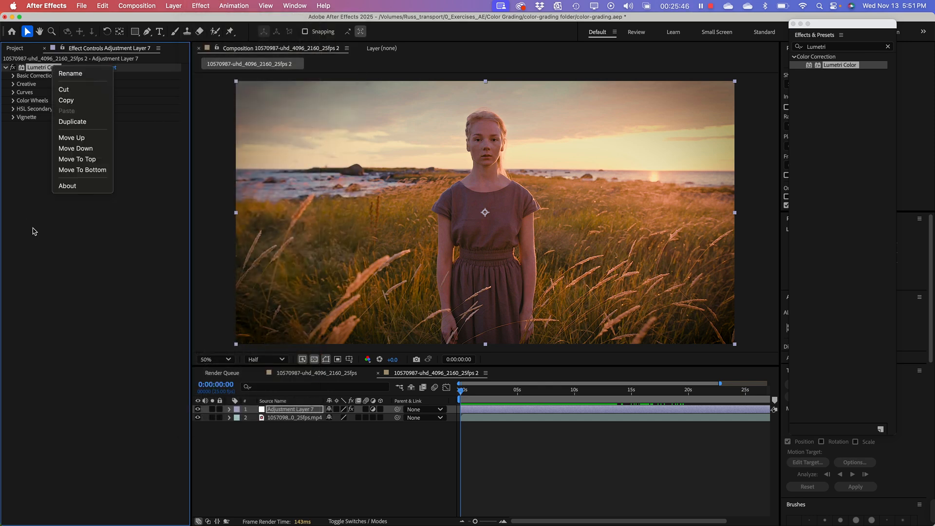
pyautogui.click(82, 255)
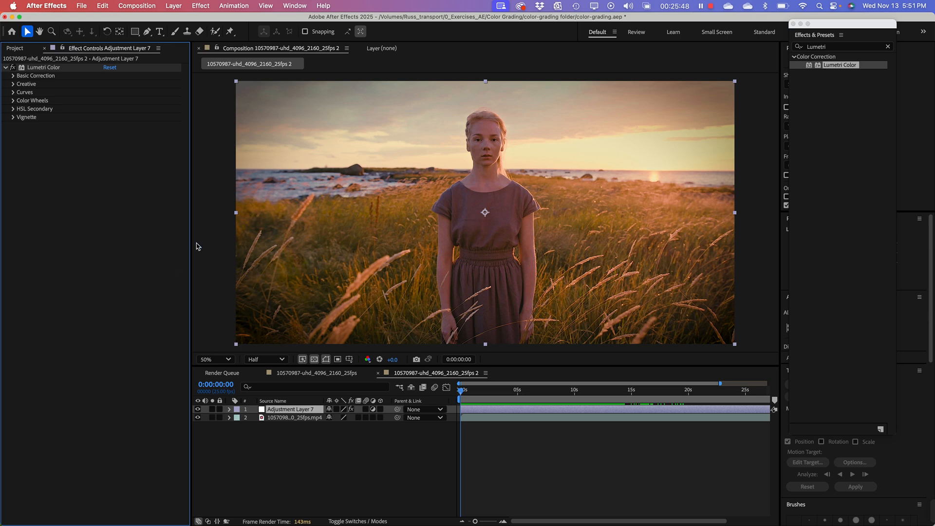
# Step: Open the 7234848-uhd_3840_2160_25fps composition from the project and compare its picture with Adjustment Layer 1 off and on
pyautogui.moveTo(190, 245)
pyautogui.mouseDown()
pyautogui.moveTo(159, 250)
pyautogui.moveTo(180, 253)
pyautogui.mouseUp()
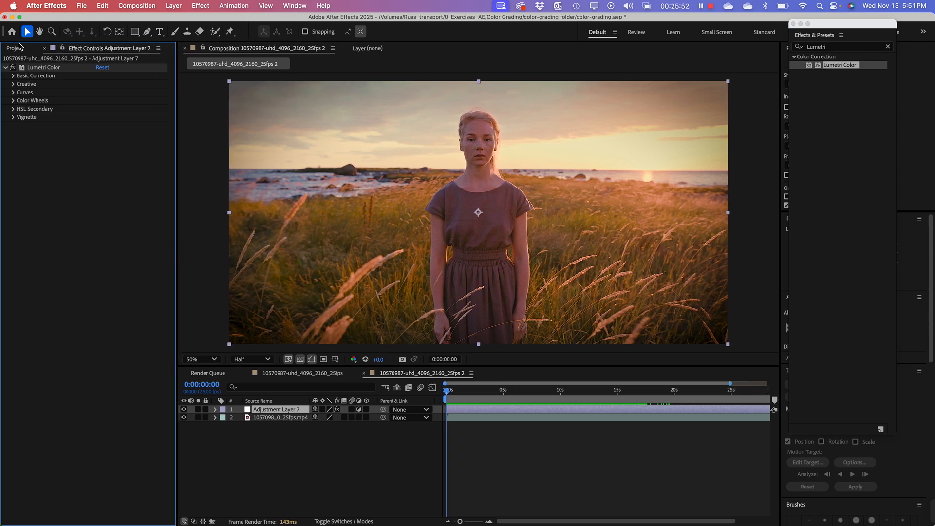
pyautogui.click(16, 48)
pyautogui.click(95, 358)
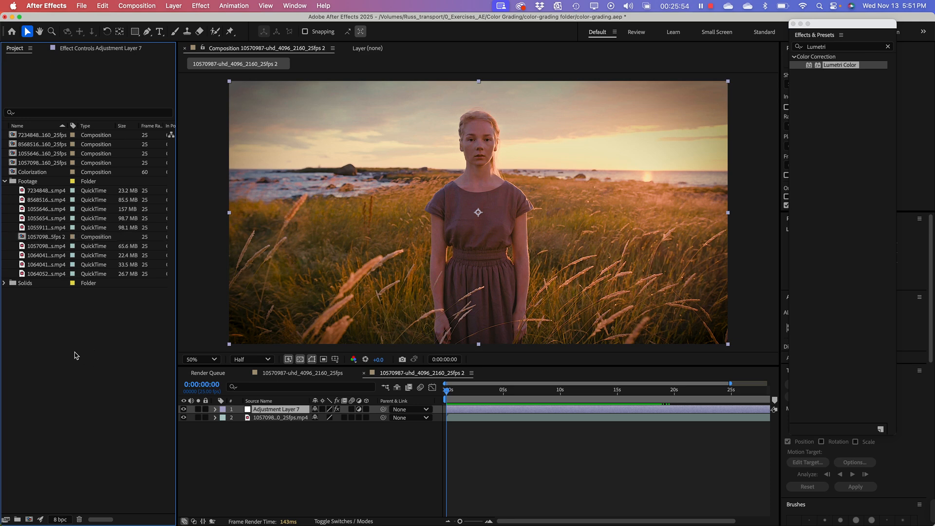
pyautogui.click(5, 182)
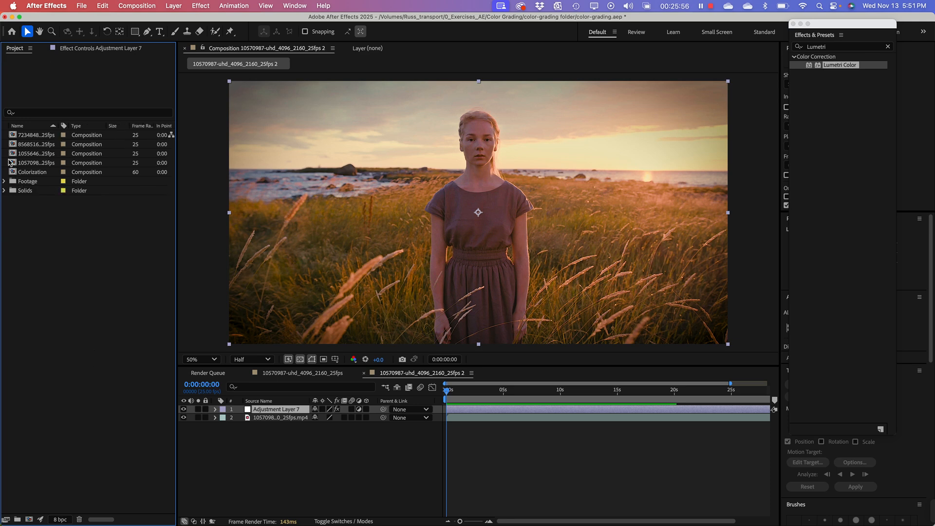
pyautogui.click(13, 135)
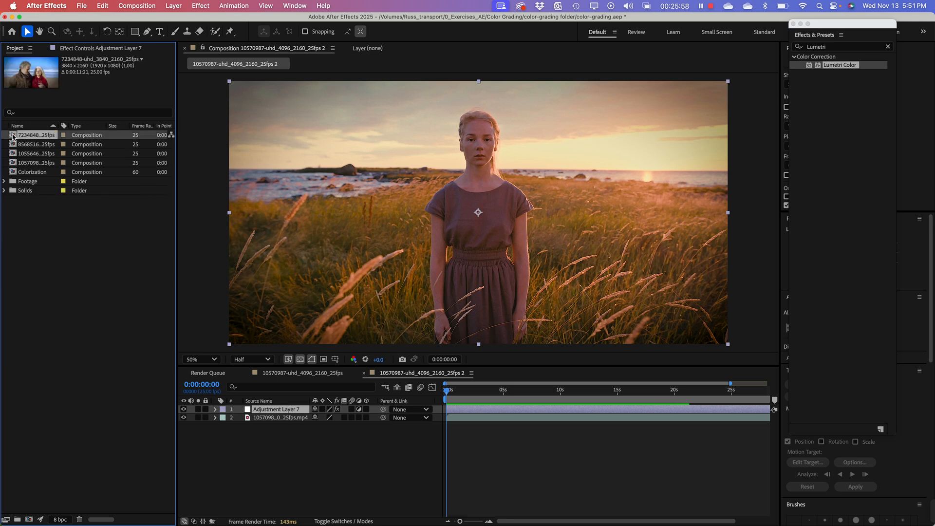
pyautogui.doubleClick(13, 137)
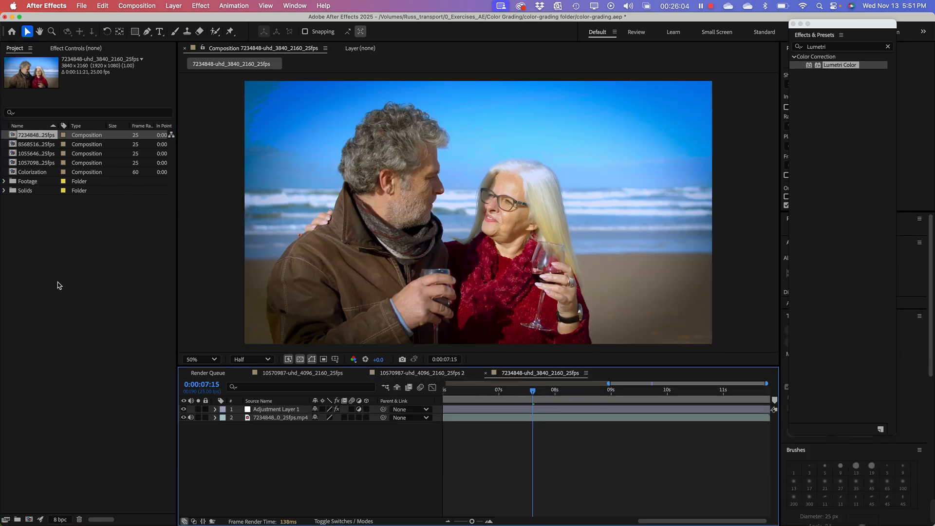
pyautogui.click(184, 409)
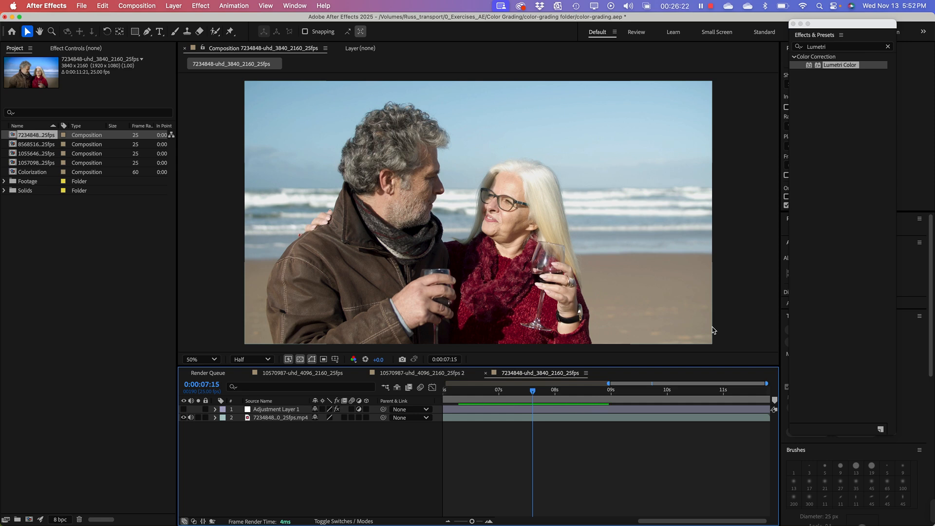
pyautogui.click(184, 409)
# Step: Replace the existing Lumetri Color effect on Adjustment Layer 1 with a fresh Lumetri Color effect
pyautogui.click(276, 409)
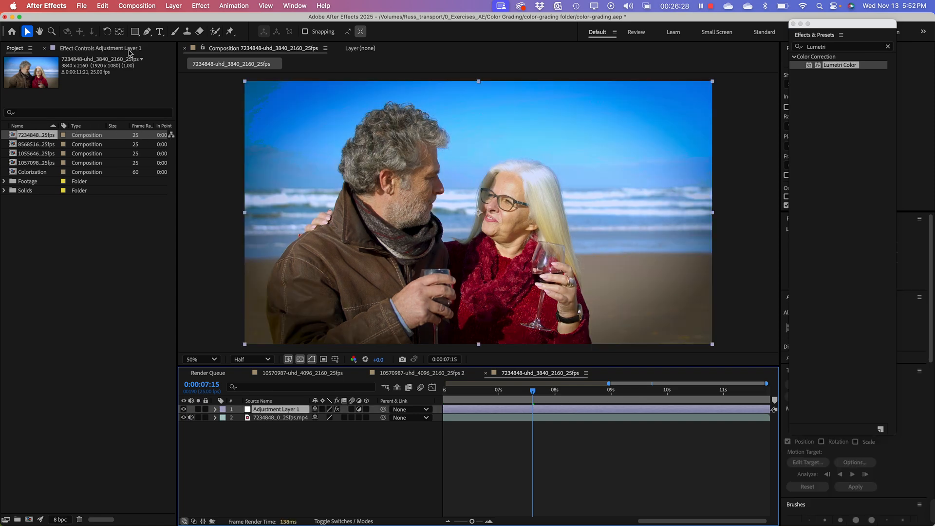
pyautogui.click(110, 49)
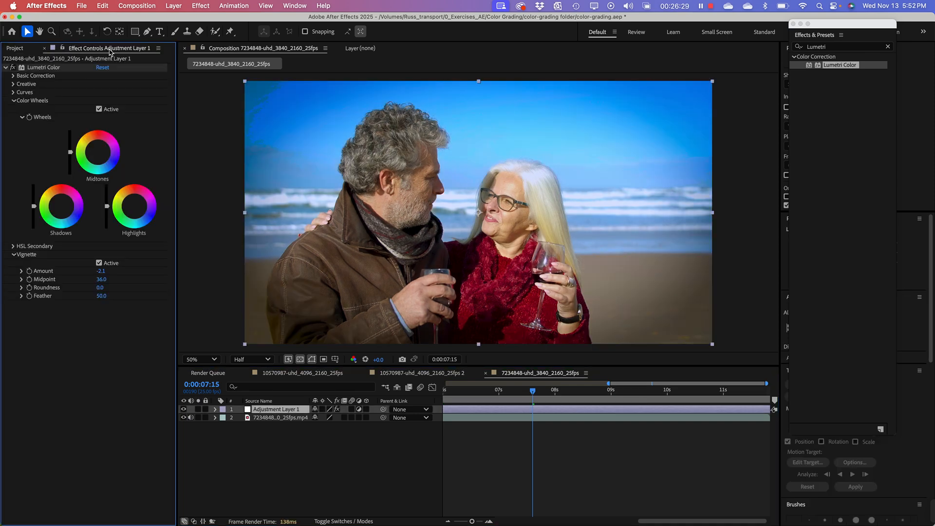
pyautogui.click(43, 68)
pyautogui.press('Delete')
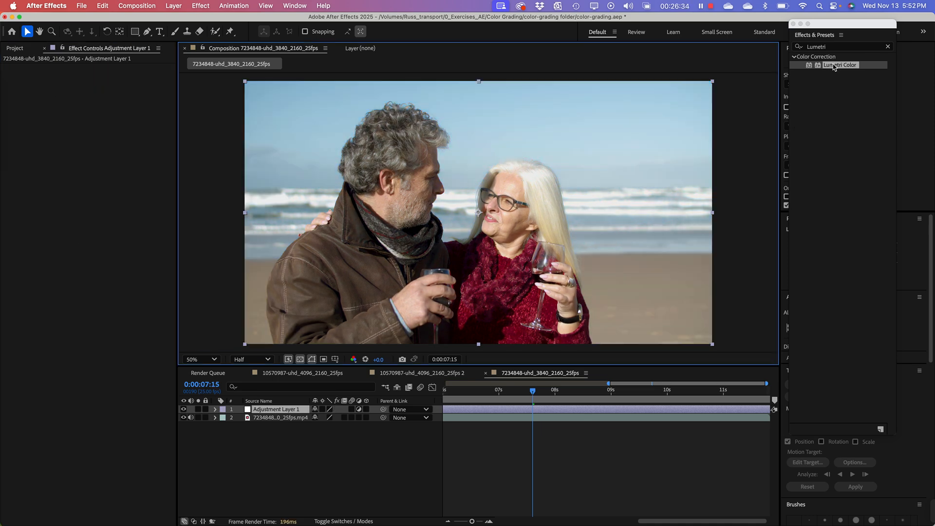
pyautogui.moveTo(834, 66); pyautogui.dragTo(517, 410)
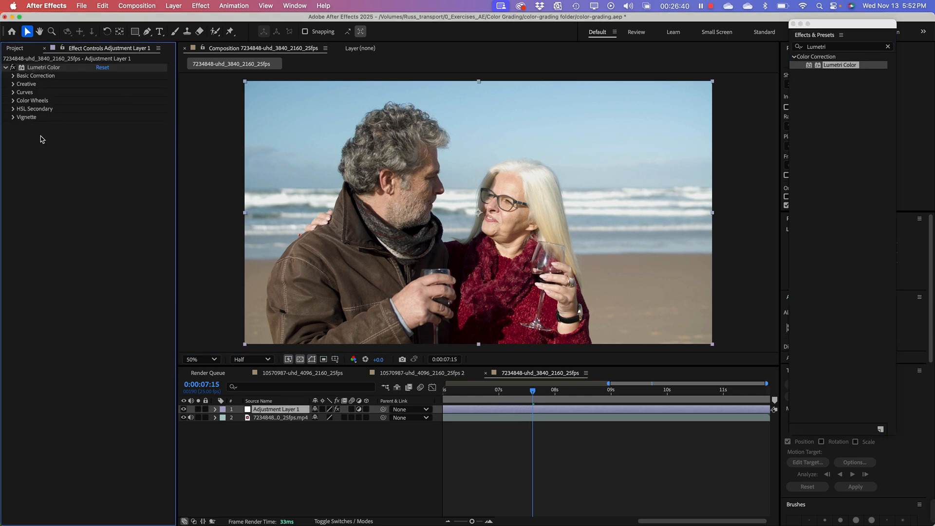
# Step: In Basic Correction, set Highlights to -82, Shadows to 33 and Exposure to 0.5
pyautogui.click(13, 93)
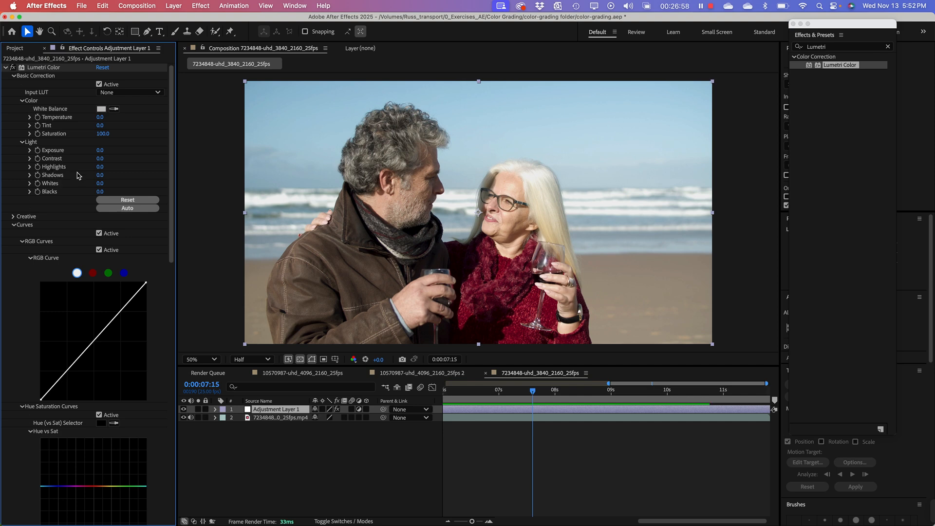
pyautogui.moveTo(99, 167); pyautogui.dragTo(64, 169)
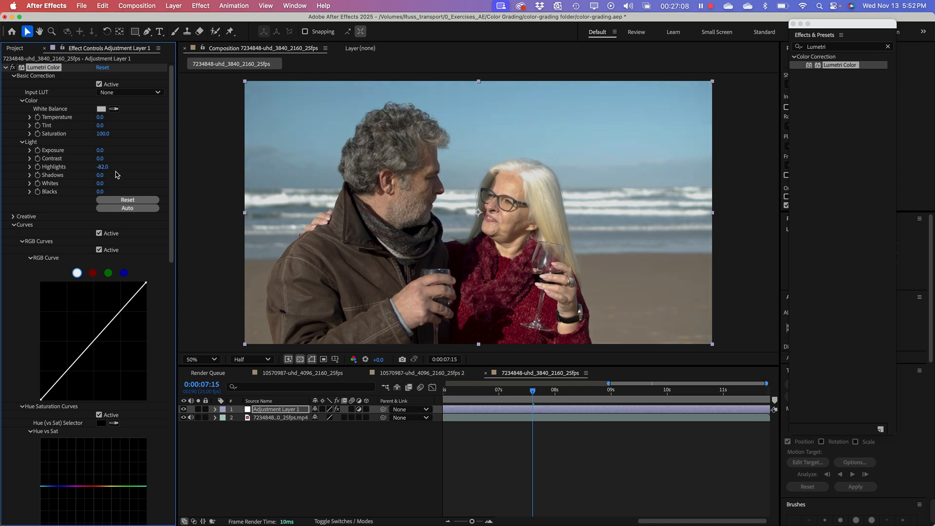
pyautogui.moveTo(99, 175); pyautogui.dragTo(117, 174)
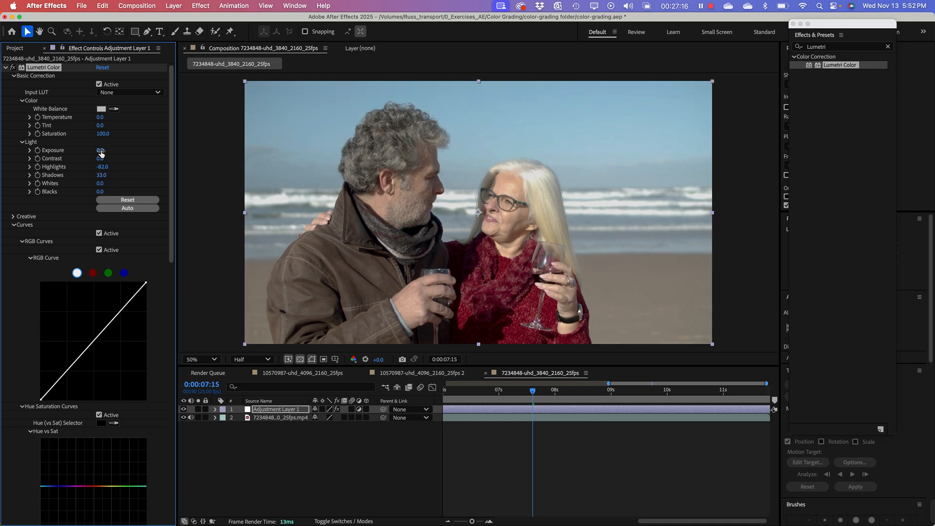
pyautogui.moveTo(100, 151); pyautogui.dragTo(101, 151)
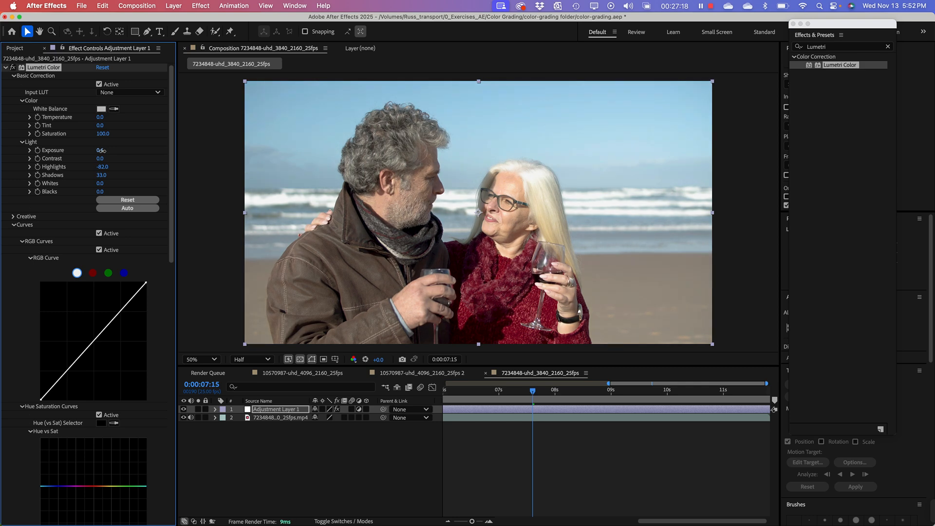
# Step: Switch the Lumetri Color effect off and on to compare the beach couple shot before and after correction
pyautogui.click(13, 68)
pyautogui.click(13, 68)
pyautogui.click(12, 68)
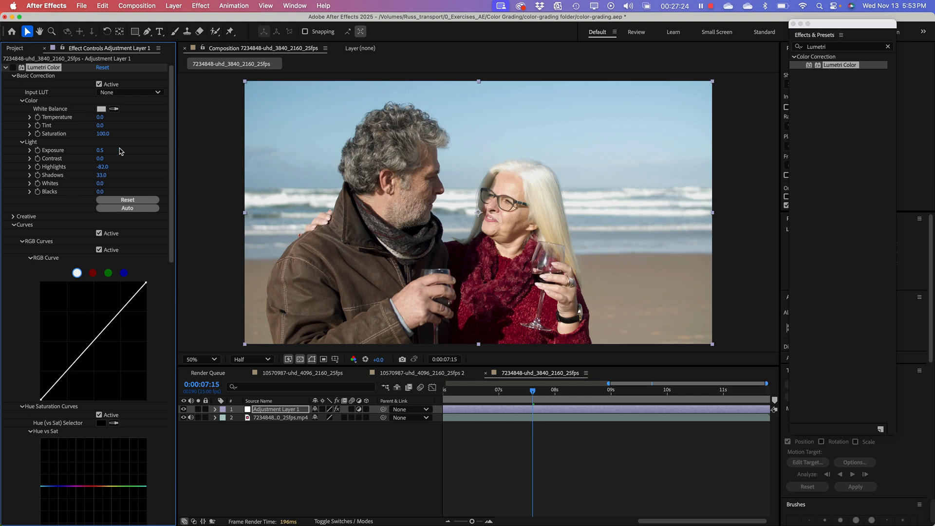
pyautogui.click(13, 68)
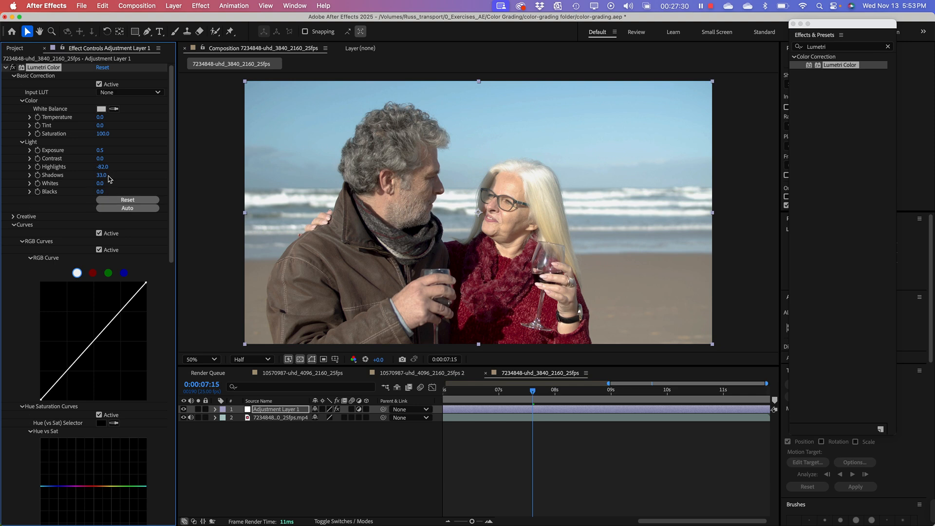
# Step: Lower the Lumetri Color Shadows to -24, comparing the beach couple shot with the effect off and on along the way
pyautogui.moveTo(102, 175); pyautogui.dragTo(92, 176)
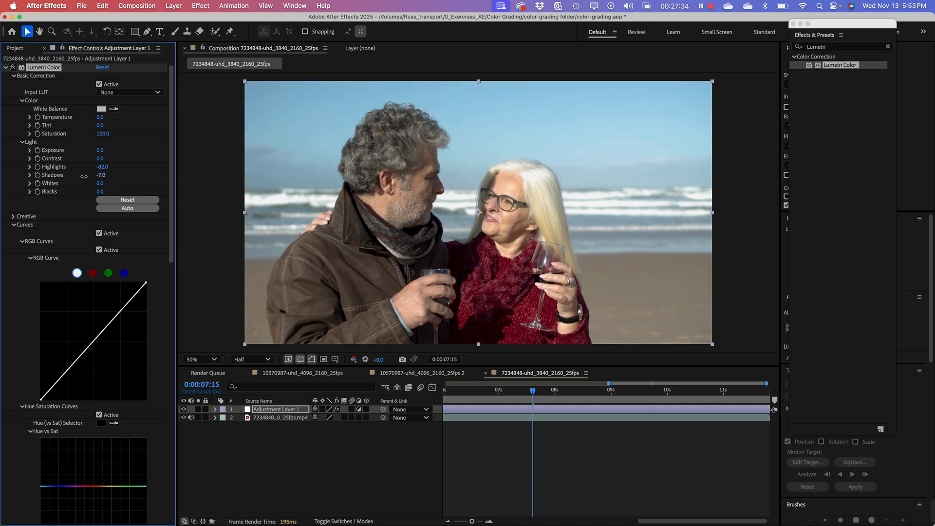
pyautogui.click(13, 67)
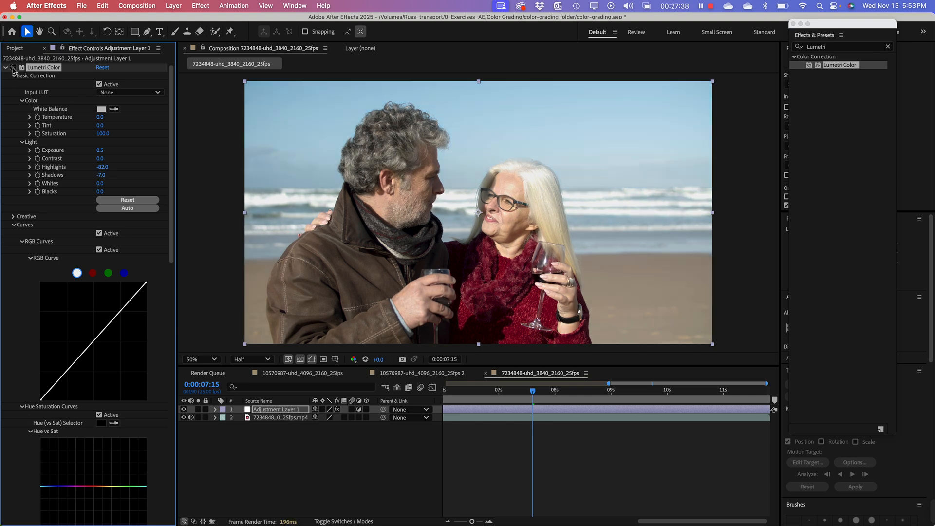
pyautogui.click(13, 68)
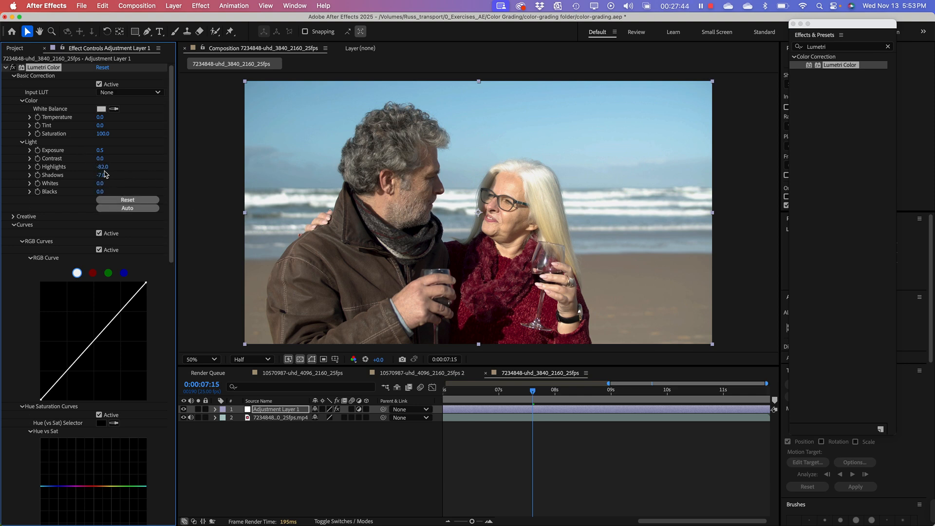
pyautogui.moveTo(100, 174); pyautogui.dragTo(94, 175)
# Step: Sample the sky for the Hue vs Sat curve, raise its blue point strongly and slightly widen the affected hue range
pyautogui.scroll(-10, 44, 138)
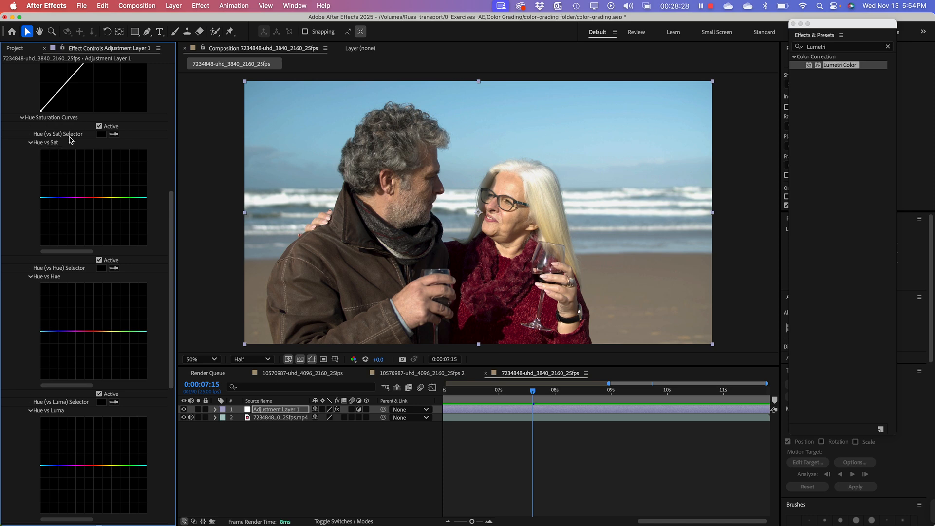
pyautogui.click(115, 133)
pyautogui.click(494, 104)
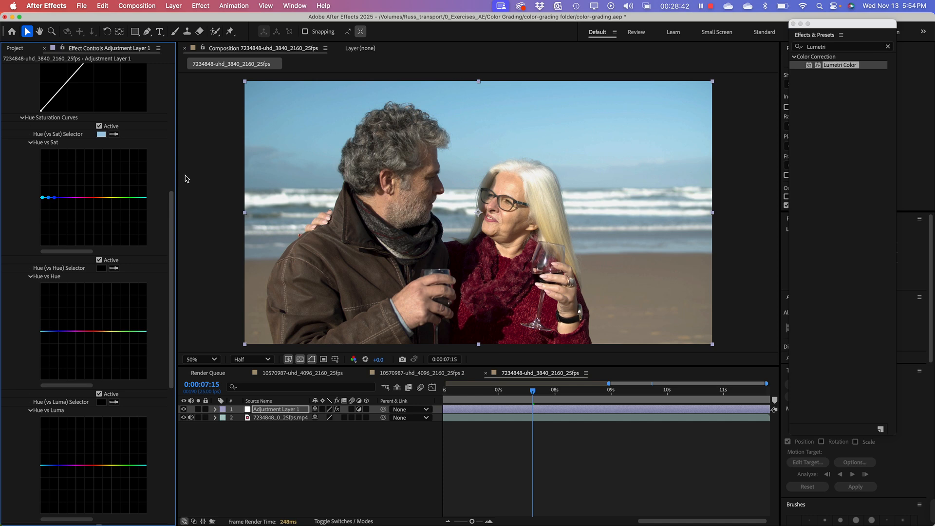
pyautogui.moveTo(177, 179); pyautogui.dragTo(226, 178)
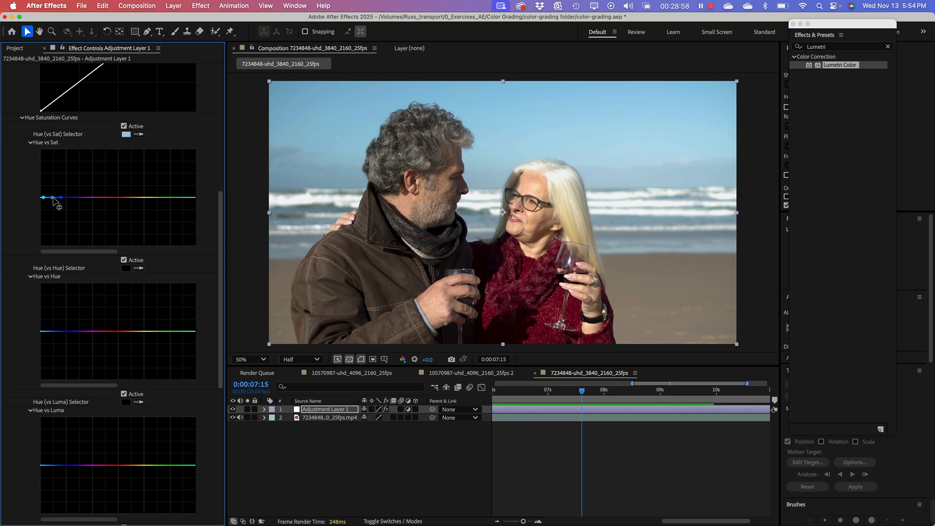
pyautogui.moveTo(52, 198); pyautogui.dragTo(53, 163)
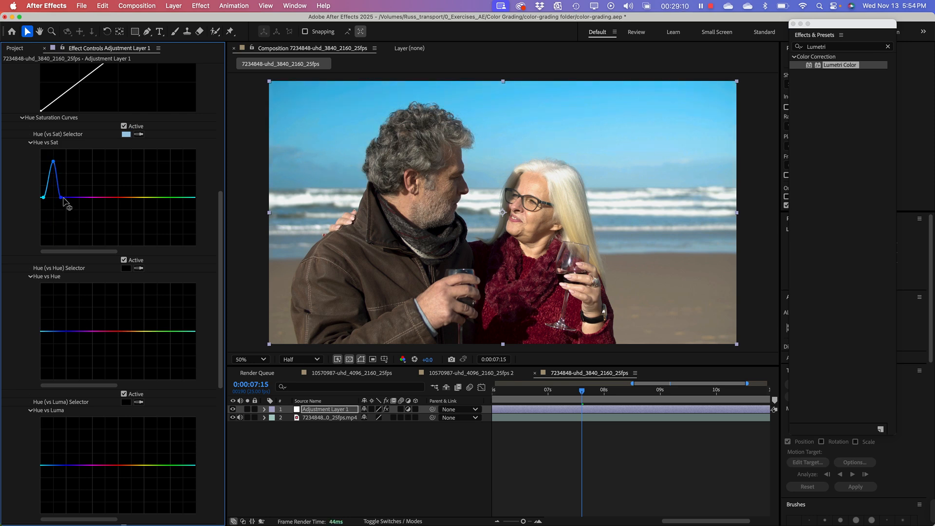
pyautogui.moveTo(61, 198)
pyautogui.mouseDown()
pyautogui.moveTo(134, 197)
pyautogui.moveTo(63, 198)
pyautogui.mouseUp()
pyautogui.moveTo(54, 161); pyautogui.dragTo(54, 164)
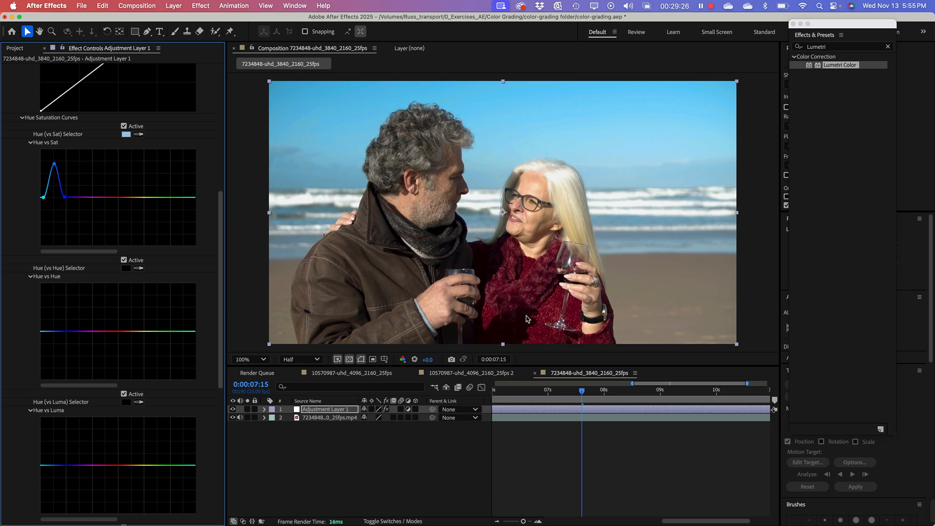
# Step: Sample the woman's red sweater for the Hue vs Sat curve and raise its red point to increase the saturation
pyautogui.press('.')
pyautogui.press(',')
pyautogui.click(139, 135)
pyautogui.click(555, 296)
pyautogui.moveTo(117, 197)
pyautogui.mouseDown()
pyautogui.moveTo(121, 167)
pyautogui.moveTo(115, 236)
pyautogui.moveTo(116, 179)
pyautogui.mouseUp()
# Step: Try shifting the sampled sky blue to green on the Hue vs Hue curve, and reset the curve to flat
pyautogui.scroll(-2, 221, 242)
pyautogui.moveTo(221, 242); pyautogui.dragTo(223, 275)
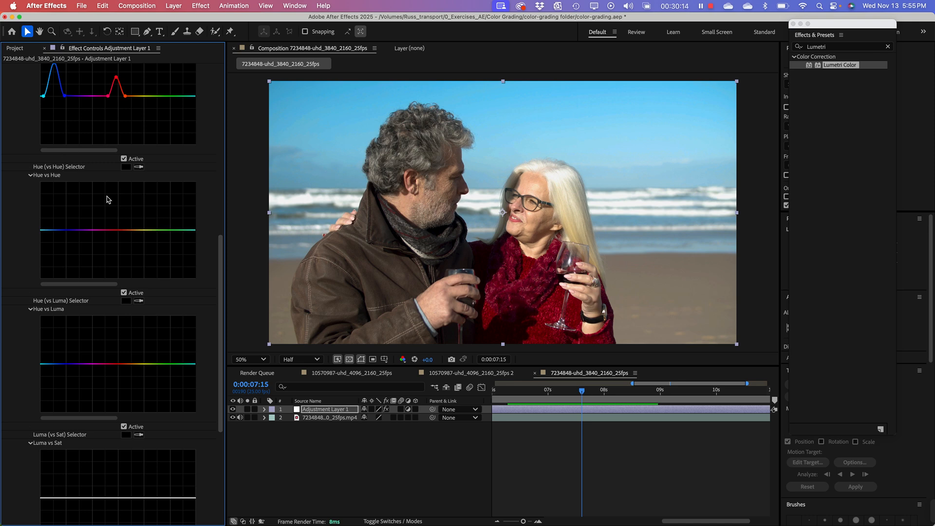
pyautogui.click(139, 167)
pyautogui.click(369, 99)
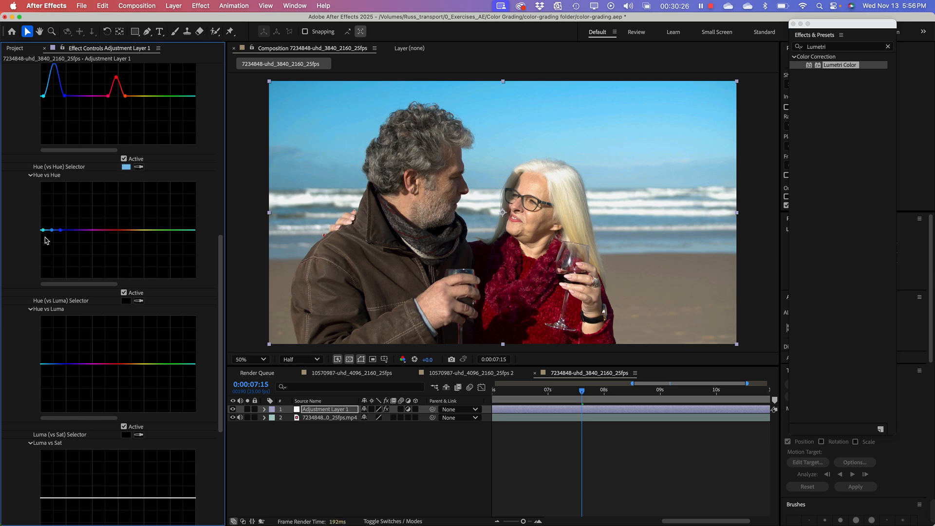
pyautogui.moveTo(52, 231); pyautogui.dragTo(46, 194)
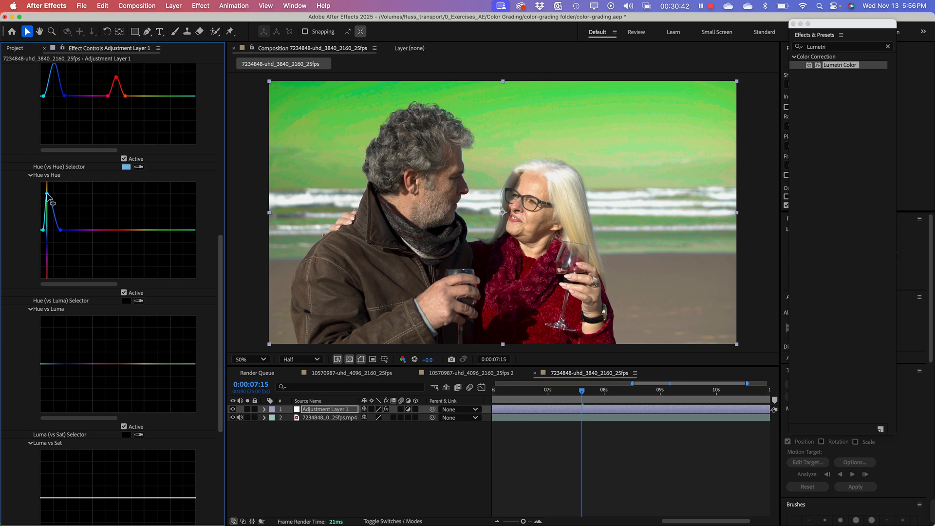
pyautogui.moveTo(47, 193); pyautogui.dragTo(52, 231)
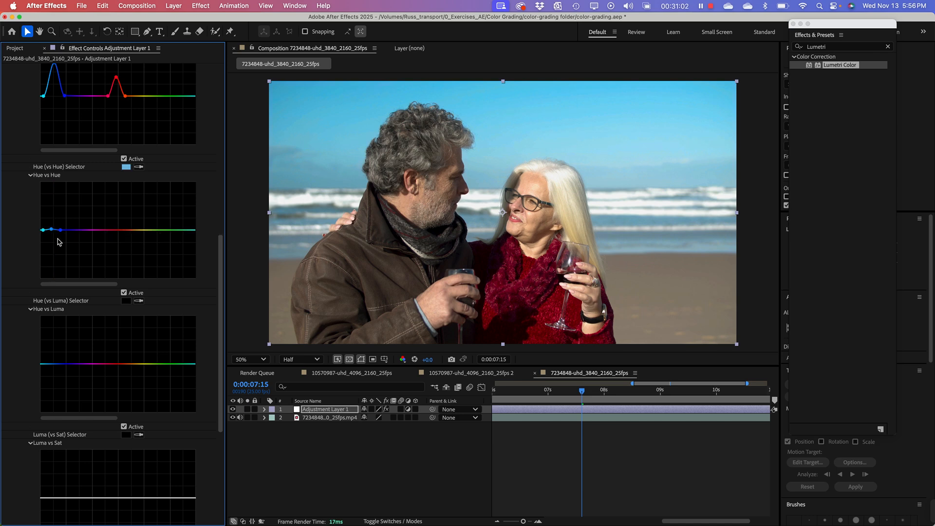
pyautogui.doubleClick(52, 230)
# Step: Try shifting the sampled red sweater to purple on the Hue vs Hue curve, inspect the lips up close and reset the curve
pyautogui.moveTo(219, 287); pyautogui.dragTo(232, 271)
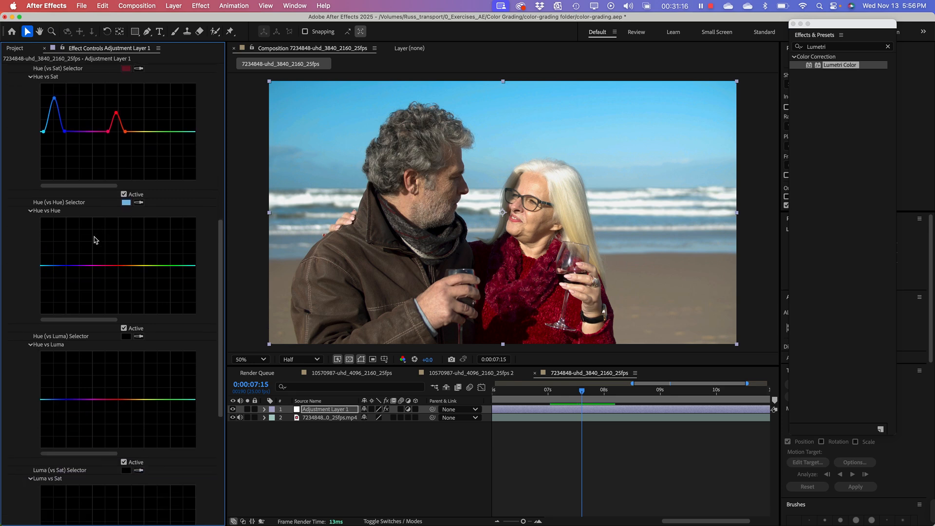
pyautogui.click(139, 202)
pyautogui.click(544, 284)
pyautogui.moveTo(116, 265); pyautogui.dragTo(116, 244)
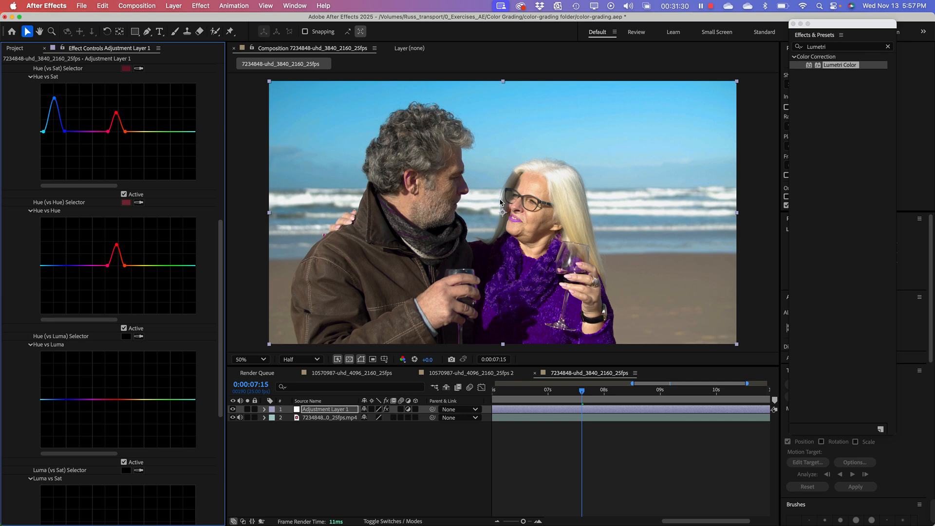
pyautogui.scroll(2, 500, 202)
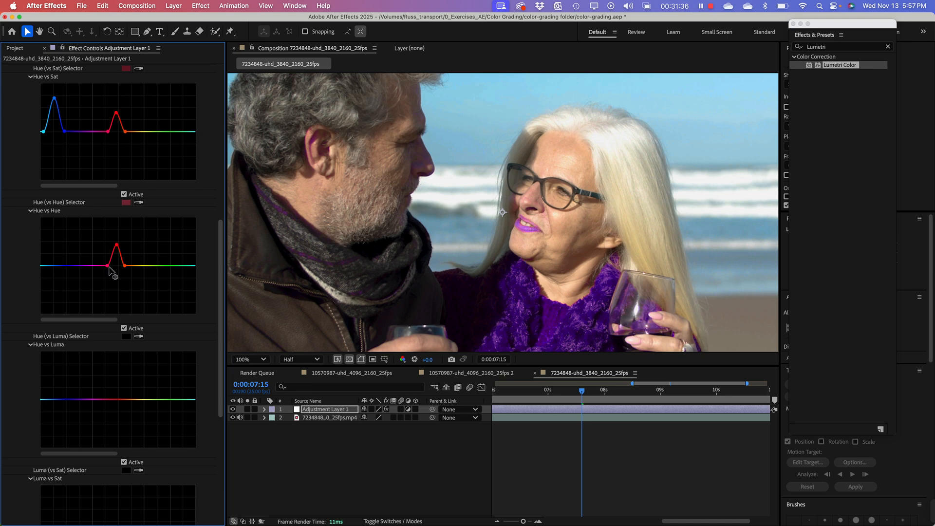
pyautogui.moveTo(107, 266)
pyautogui.mouseDown()
pyautogui.moveTo(82, 265)
pyautogui.moveTo(108, 267)
pyautogui.moveTo(117, 248)
pyautogui.moveTo(119, 270)
pyautogui.mouseUp()
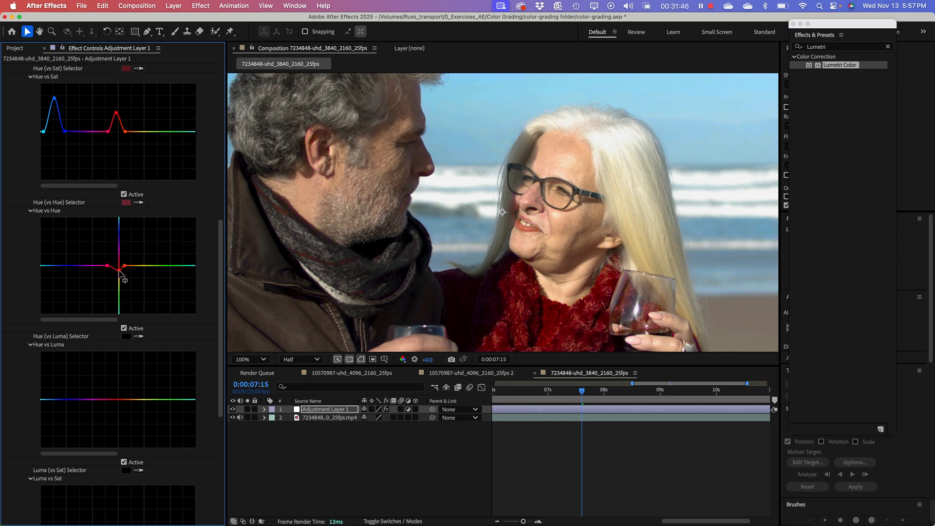
pyautogui.doubleClick(118, 271)
# Step: Resample the sky for the Hue vs Sat curve and move its blue peak slightly towards cyan
pyautogui.moveTo(220, 266); pyautogui.dragTo(246, 158)
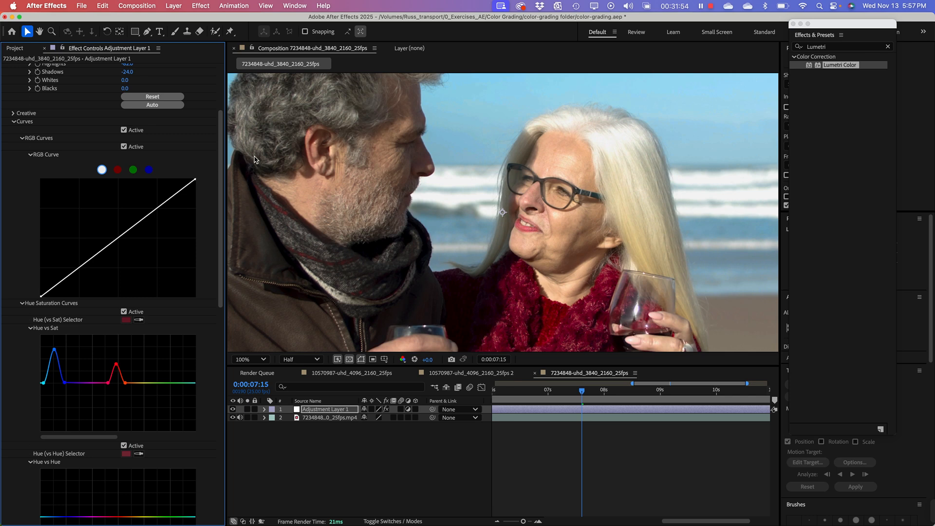
pyautogui.press(',')
pyautogui.press(',')
pyautogui.press(',')
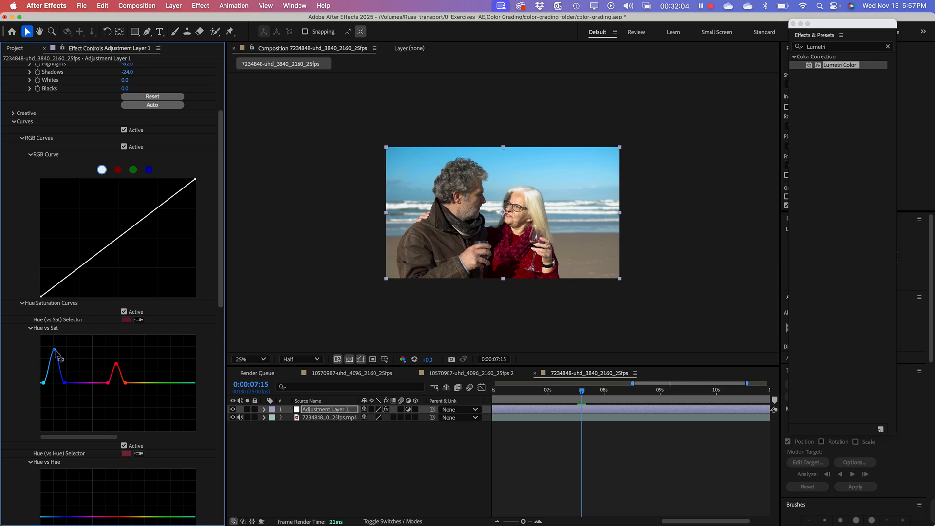
pyautogui.click(126, 319)
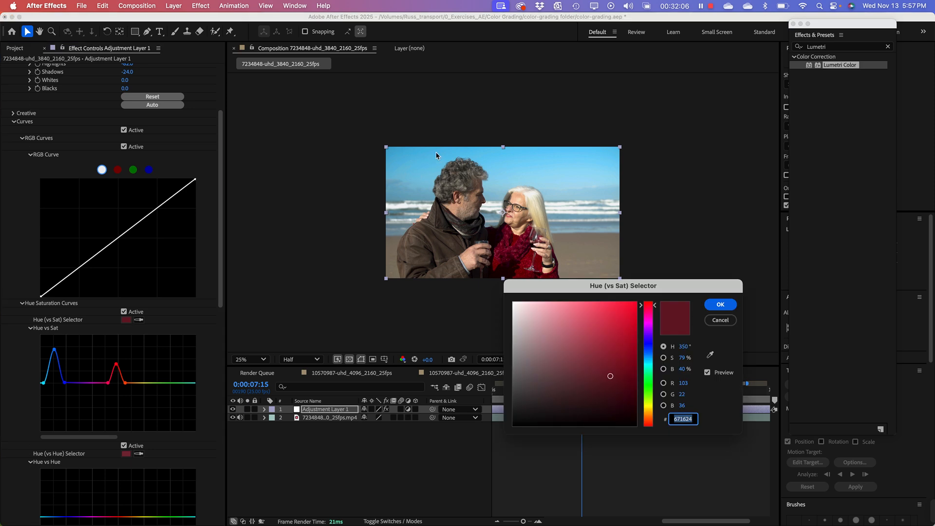
pyautogui.click(720, 320)
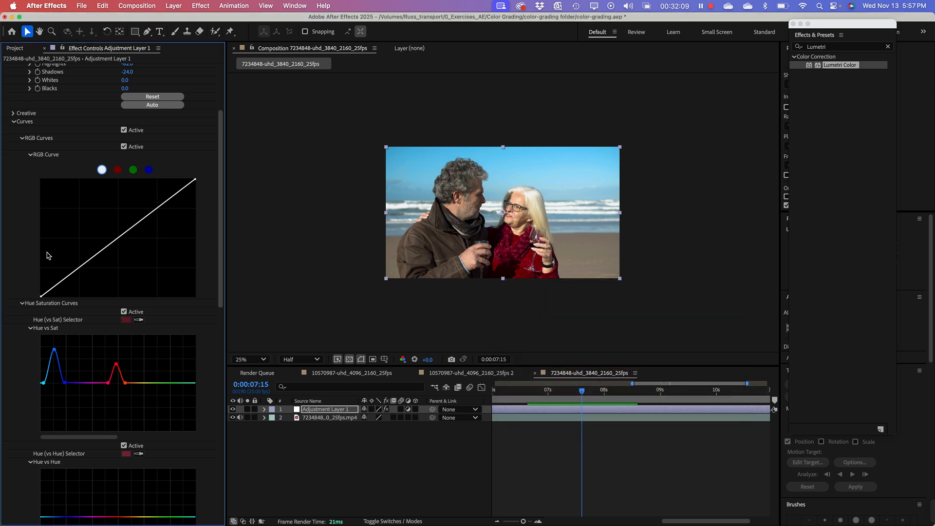
pyautogui.click(139, 319)
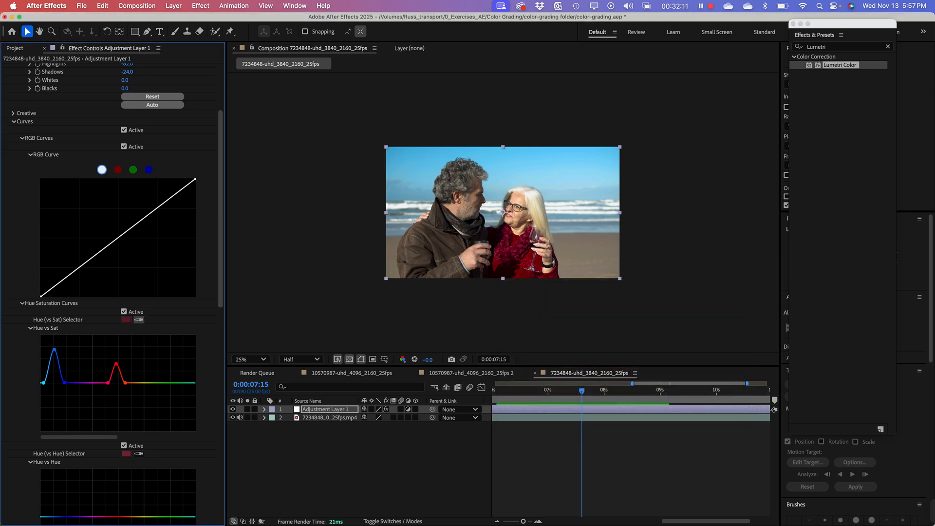
pyautogui.click(399, 152)
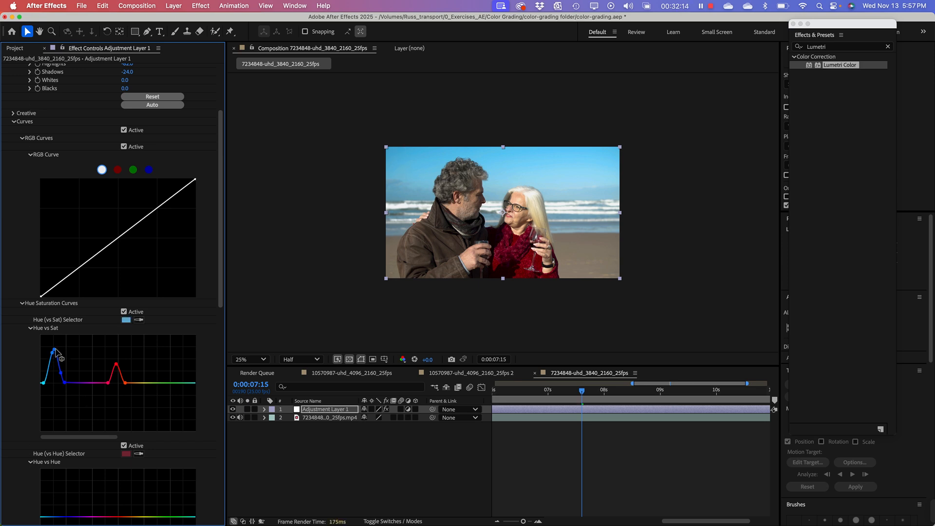
pyautogui.moveTo(55, 349)
pyautogui.mouseDown()
pyautogui.moveTo(48, 339)
pyautogui.moveTo(57, 354)
pyautogui.mouseUp()
# Step: Toggle the Curves section's Active option repeatedly to compare the shot with and without the curves, leaving it off
pyautogui.scroll(5, 175, 365)
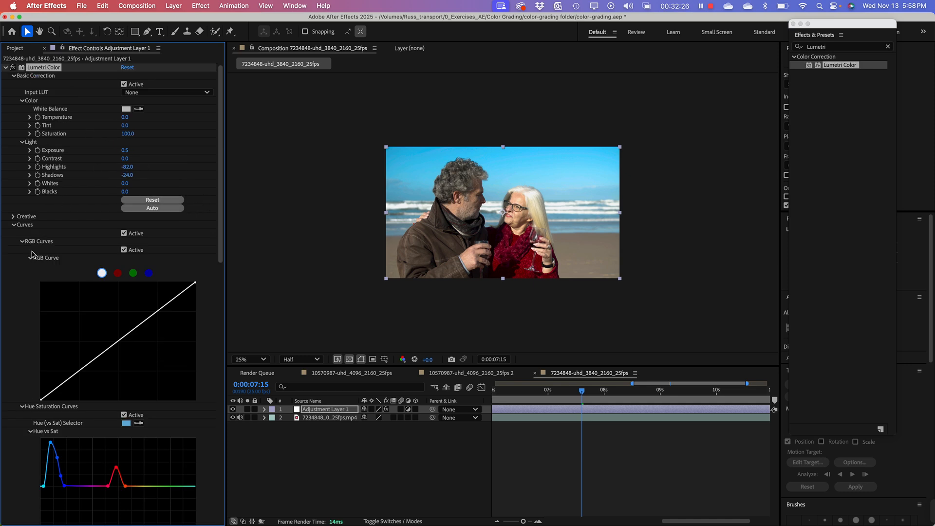
pyautogui.click(125, 234)
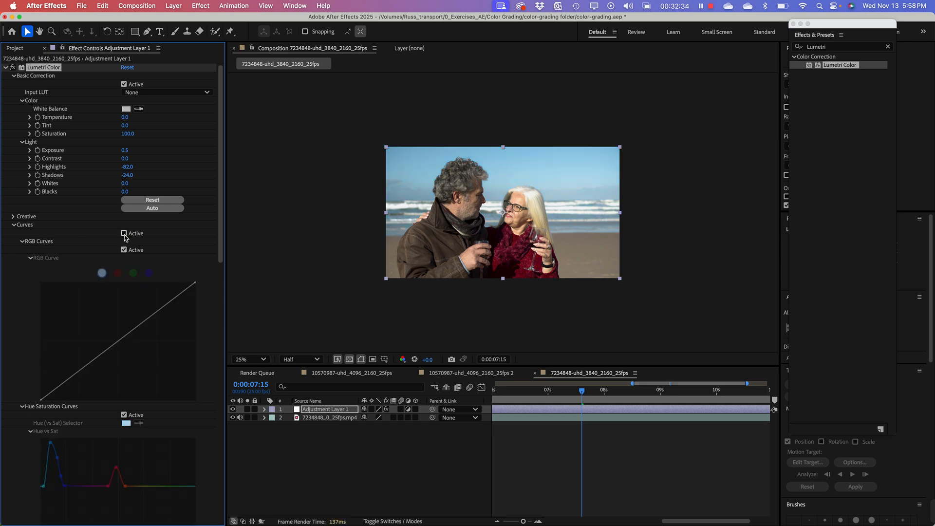
pyautogui.click(124, 233)
pyautogui.click(125, 233)
pyautogui.click(124, 233)
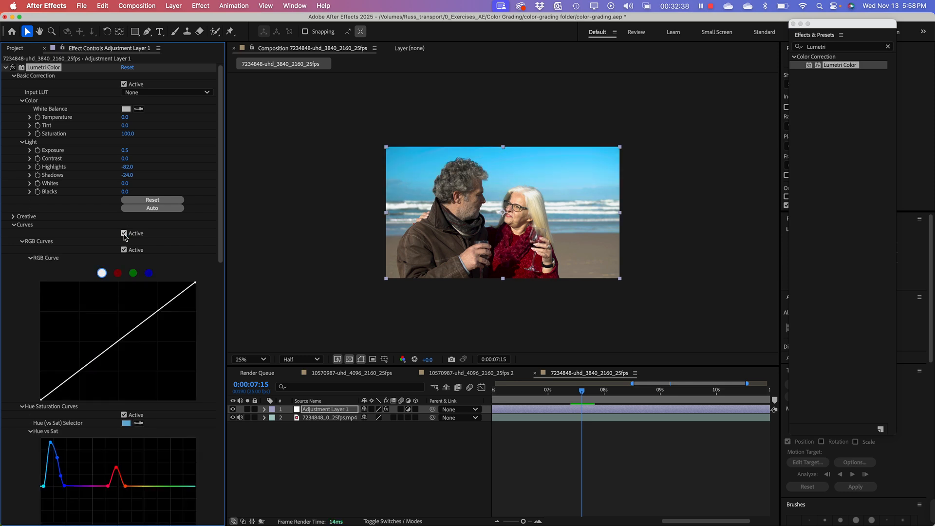
pyautogui.click(124, 234)
pyautogui.click(124, 234)
pyautogui.click(125, 233)
pyautogui.click(124, 233)
pyautogui.click(124, 234)
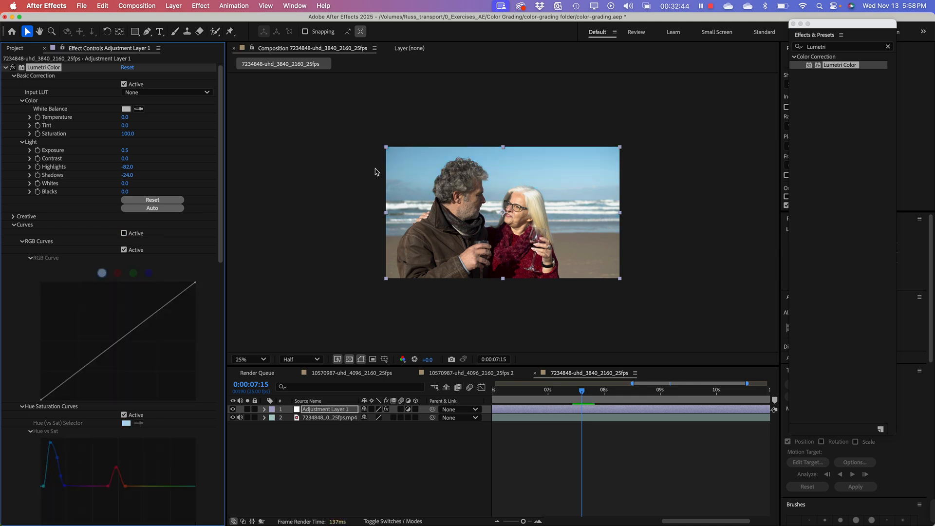
# Step: Collapse the Basic Correction and Curves sections of Lumetri Color and deselect the effect and Adjustment Layer 1
pyautogui.click(20, 144)
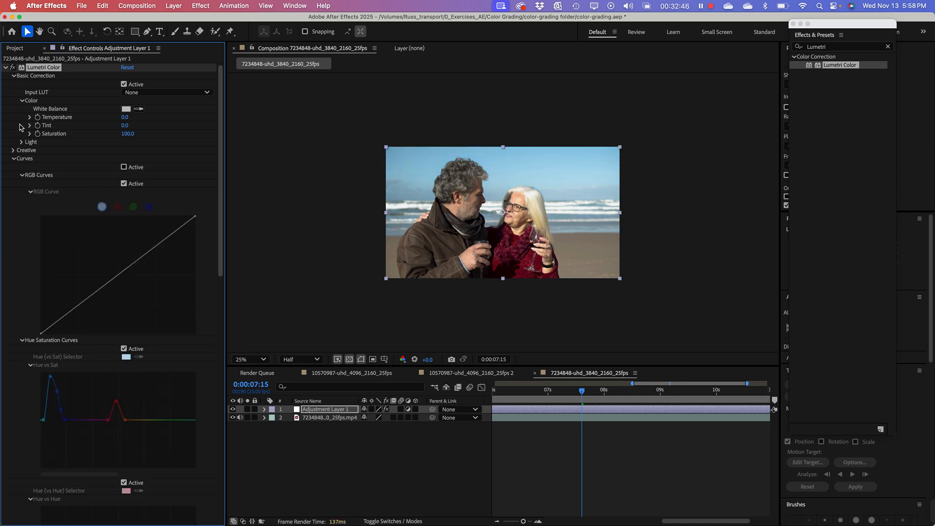
pyautogui.click(21, 101)
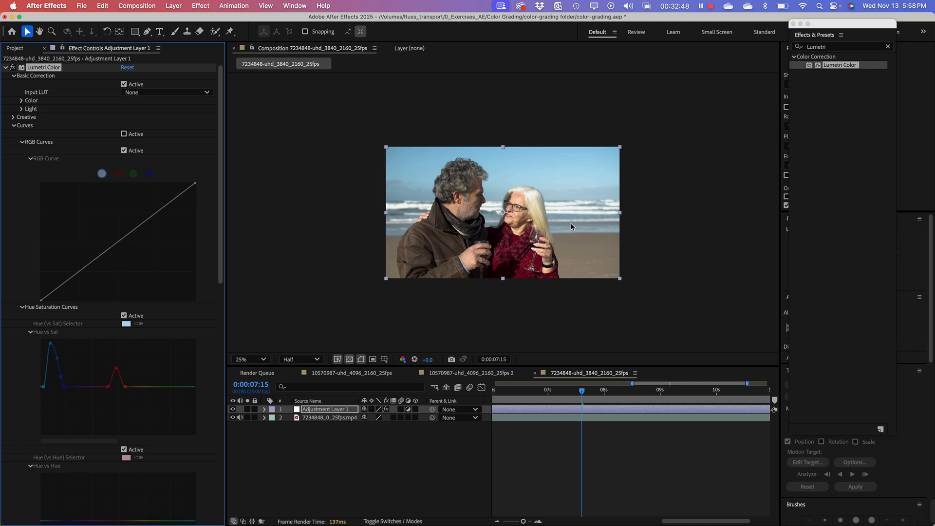
pyautogui.moveTo(222, 203); pyautogui.dragTo(266, 204)
pyautogui.click(14, 76)
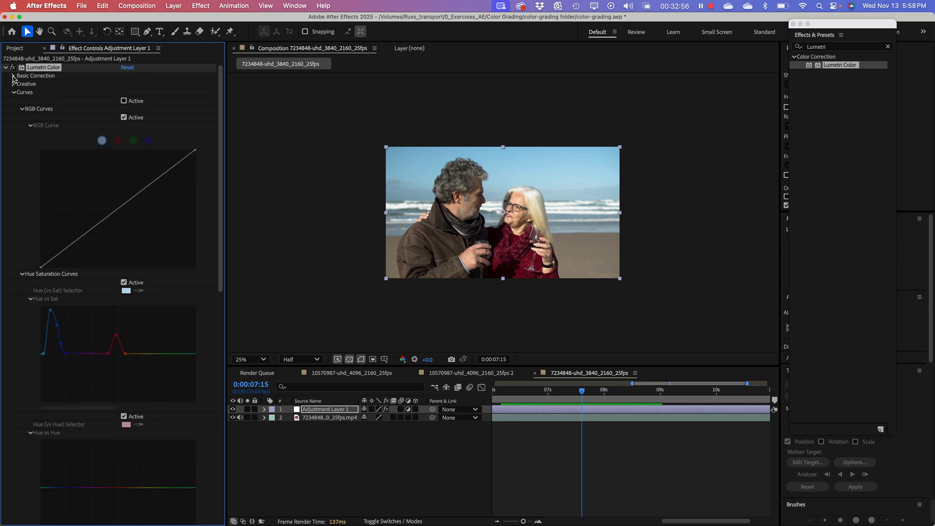
pyautogui.click(13, 92)
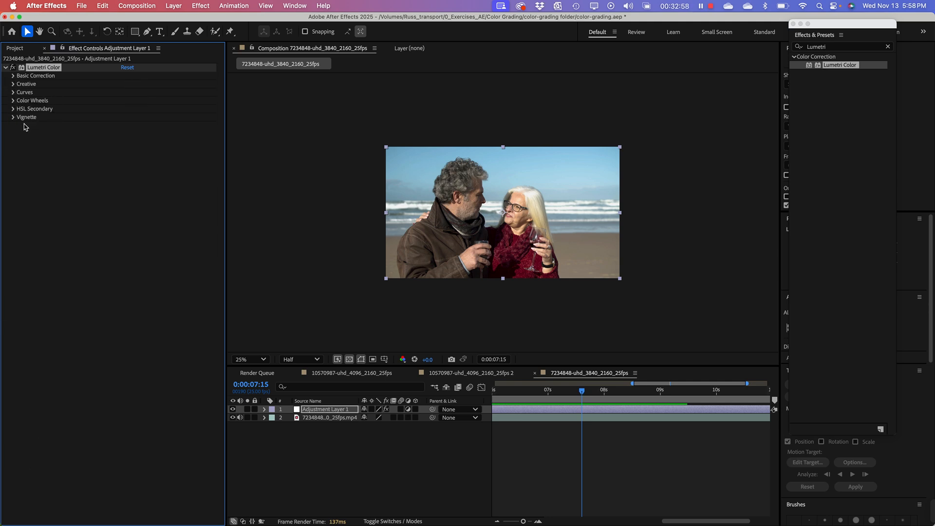
pyautogui.click(33, 189)
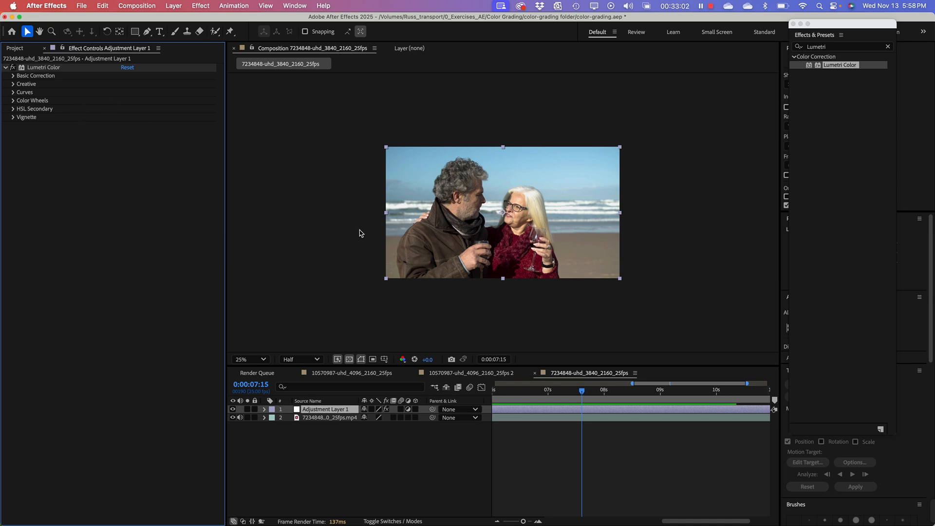
pyautogui.click(354, 461)
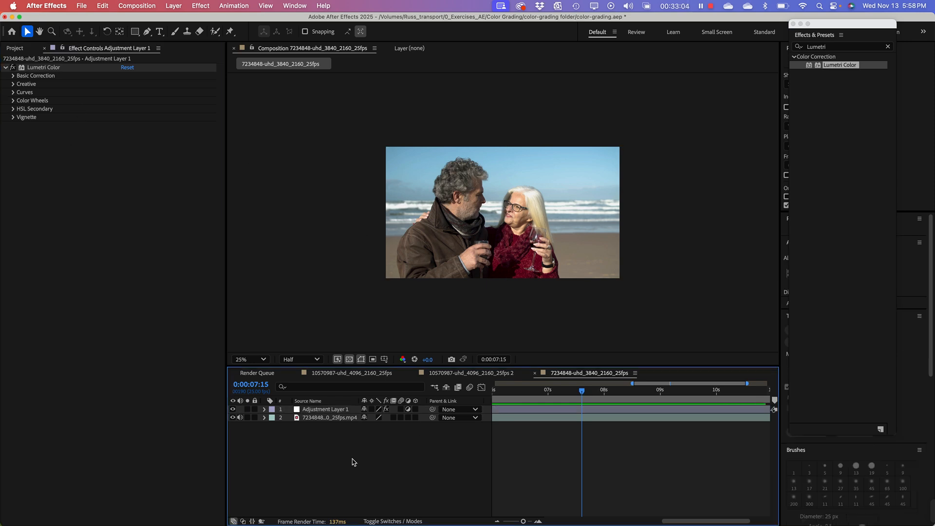
pyautogui.click(70, 193)
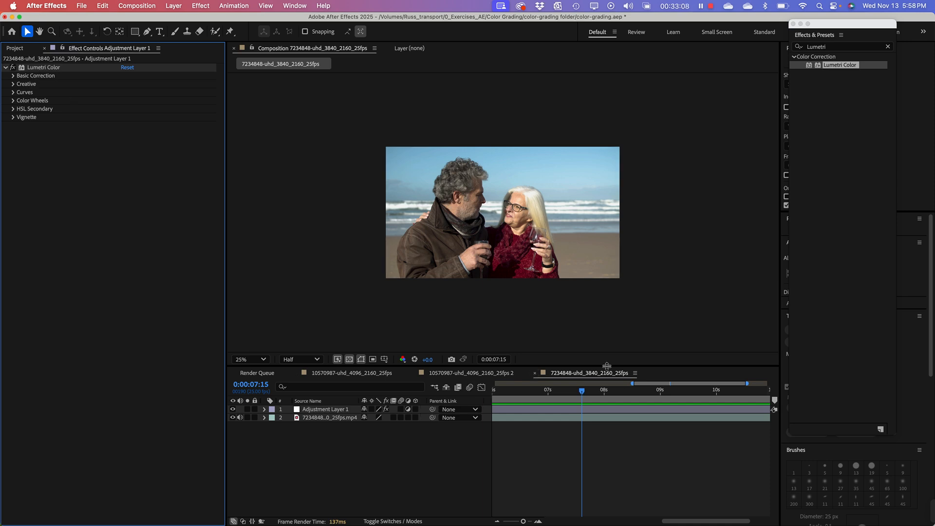
# Step: Enlarge the timeline area and switch to the 10570987-uhd_4096_2160_25fps 2 composition
pyautogui.moveTo(686, 366); pyautogui.dragTo(675, 296)
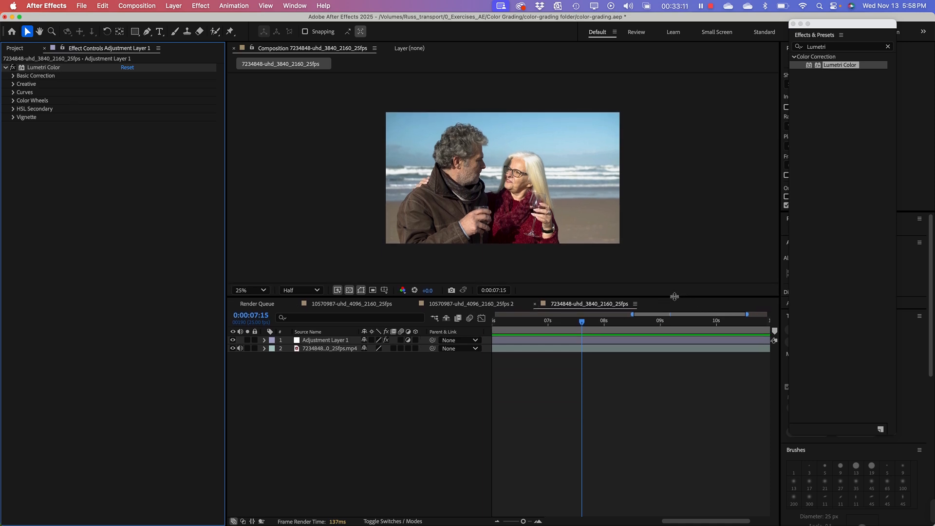
pyautogui.click(487, 305)
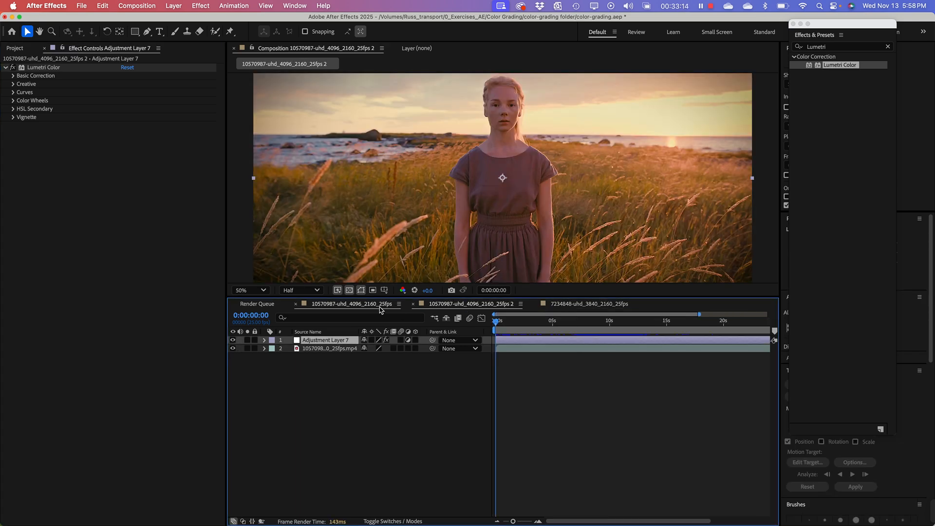
# Step: Open the Colorization composition from the project and move its playhead back to the start
pyautogui.click(380, 306)
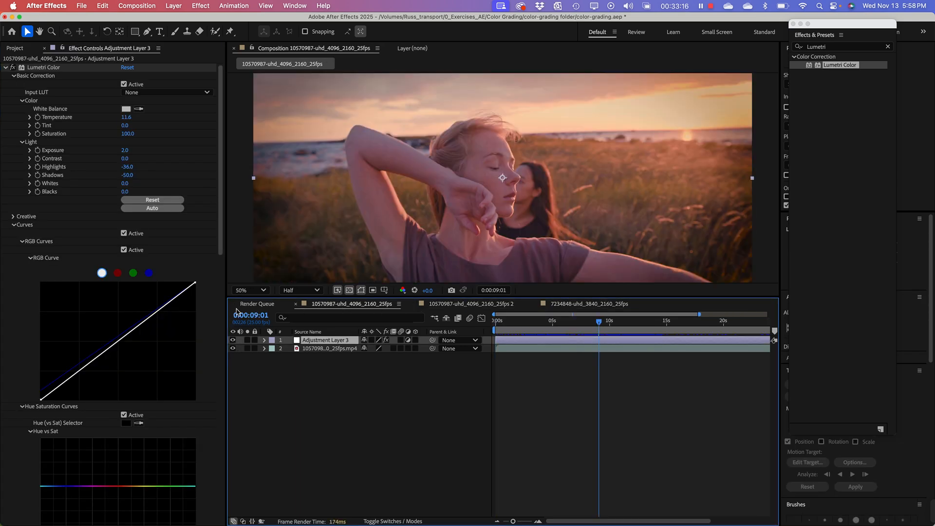
pyautogui.click(15, 48)
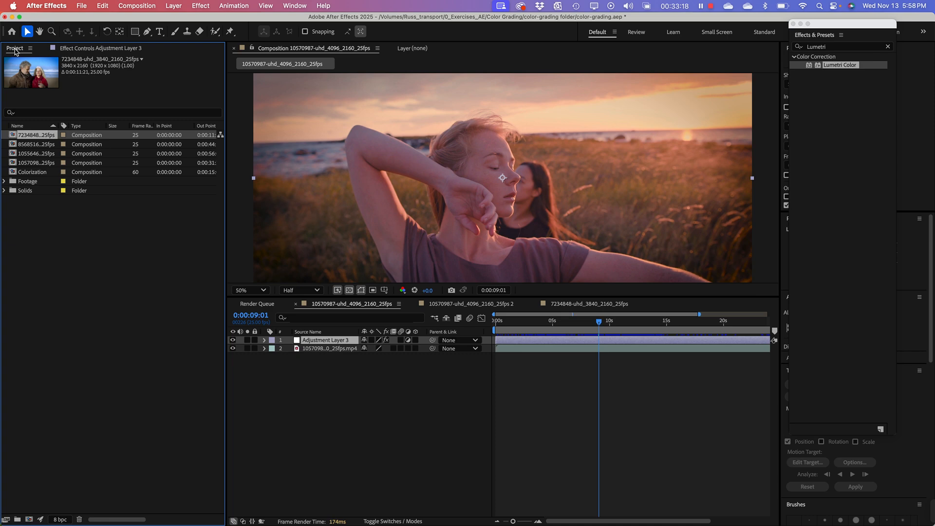
pyautogui.click(47, 241)
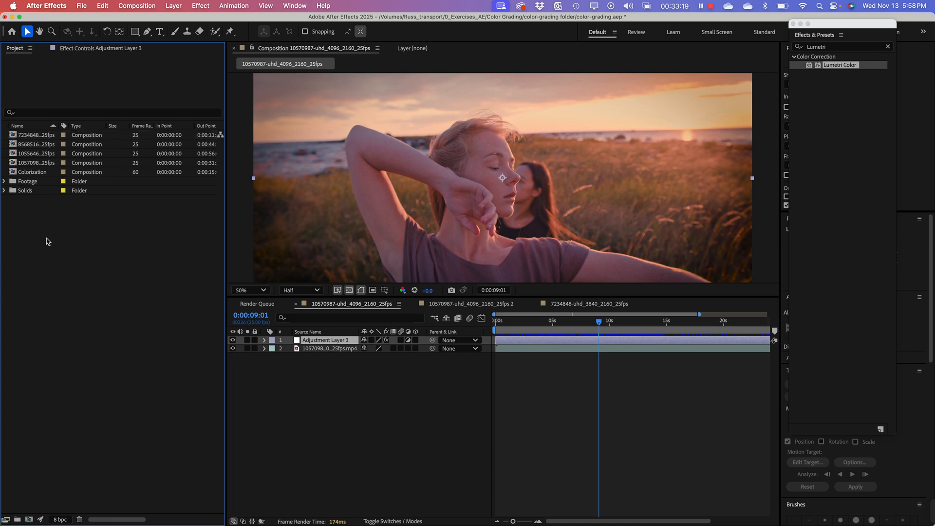
pyautogui.click(24, 173)
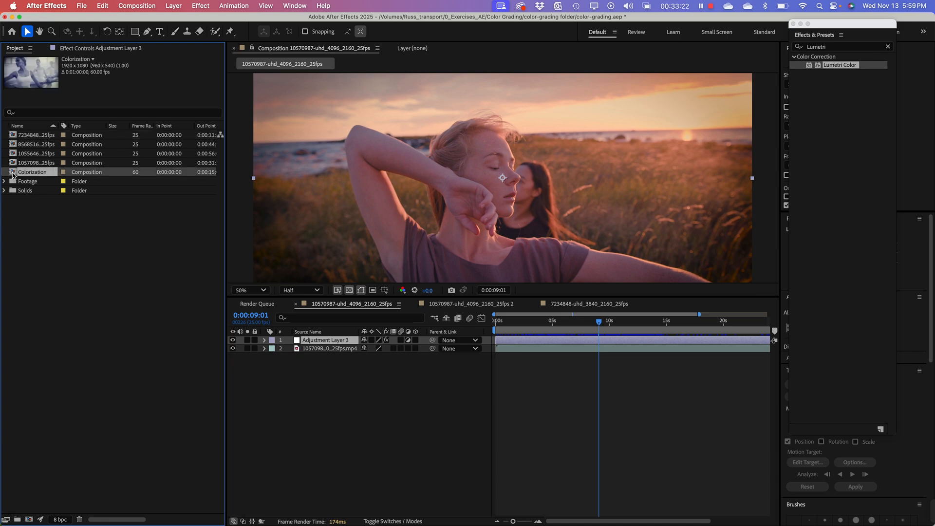
pyautogui.doubleClick(13, 173)
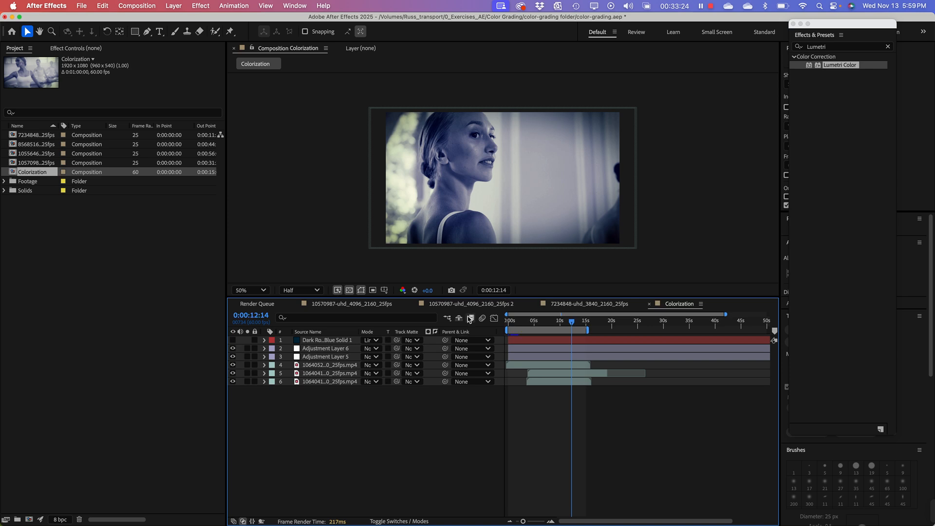
pyautogui.moveTo(572, 322); pyautogui.dragTo(529, 336)
pyautogui.moveTo(536, 336); pyautogui.dragTo(509, 344)
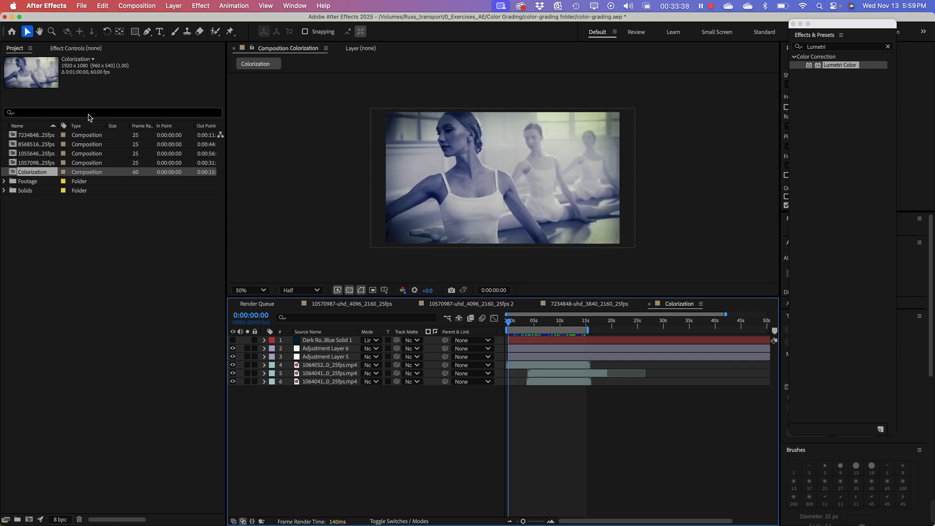
# Step: Inspect the Lumetri Color effects applied to Adjustment Layer 5 in the Colorization composition
pyautogui.click(319, 361)
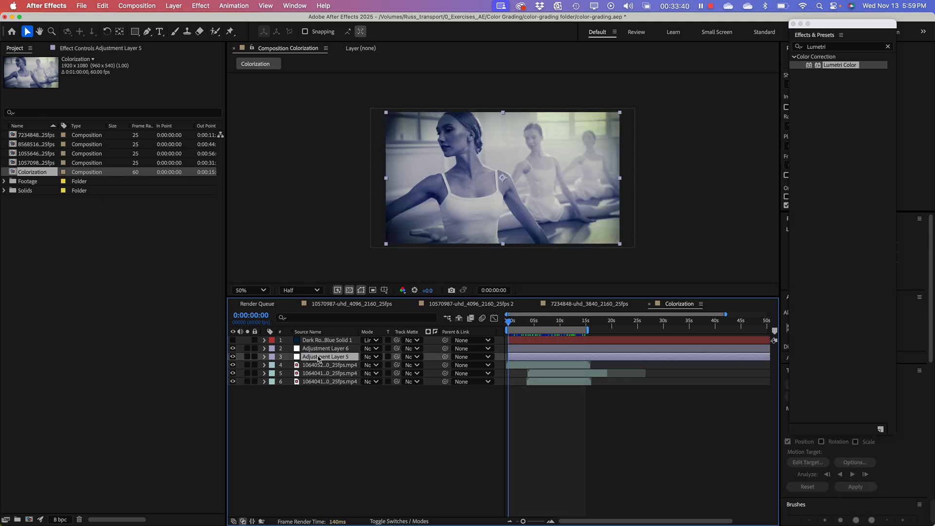
pyautogui.click(320, 349)
pyautogui.click(314, 360)
pyautogui.click(89, 48)
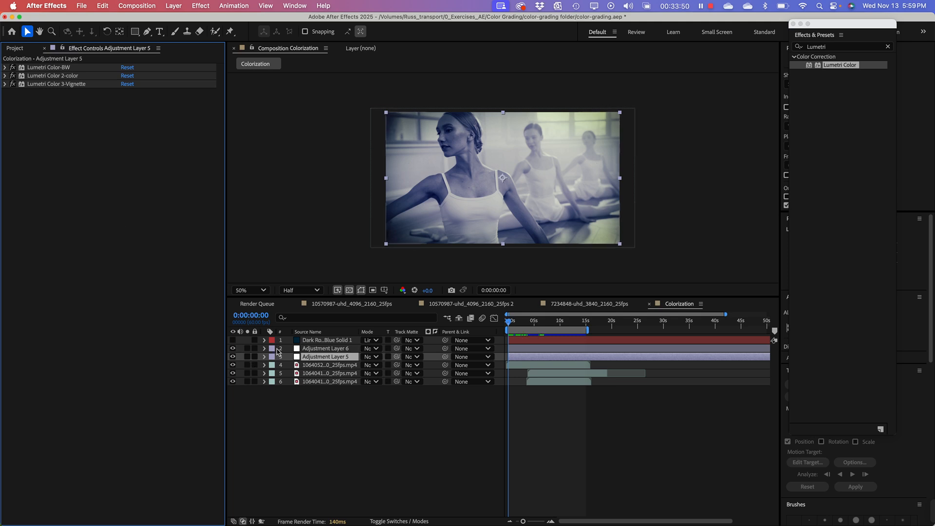
# Step: Delete Adjustment Layer 5, Adjustment Layer 6 and the dark royal blue solid from the Colorization composition
pyautogui.click(331, 365)
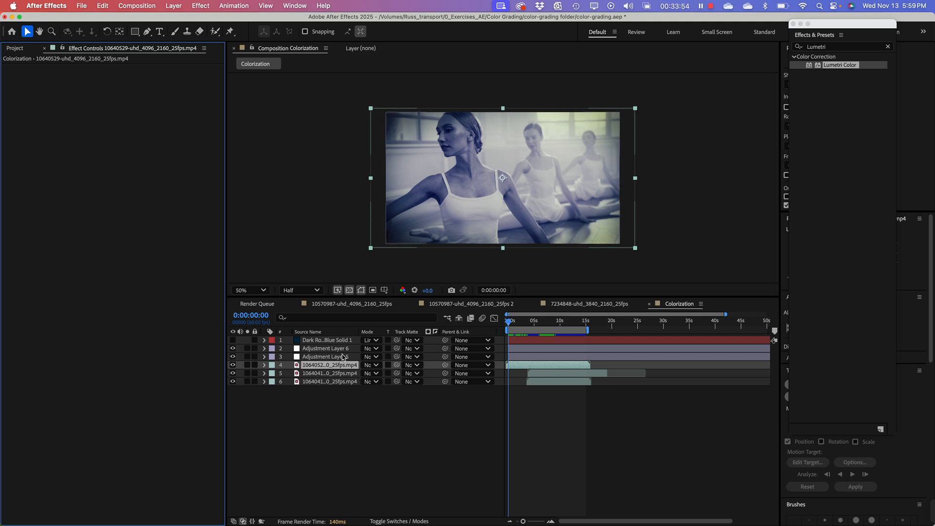
pyautogui.click(325, 357)
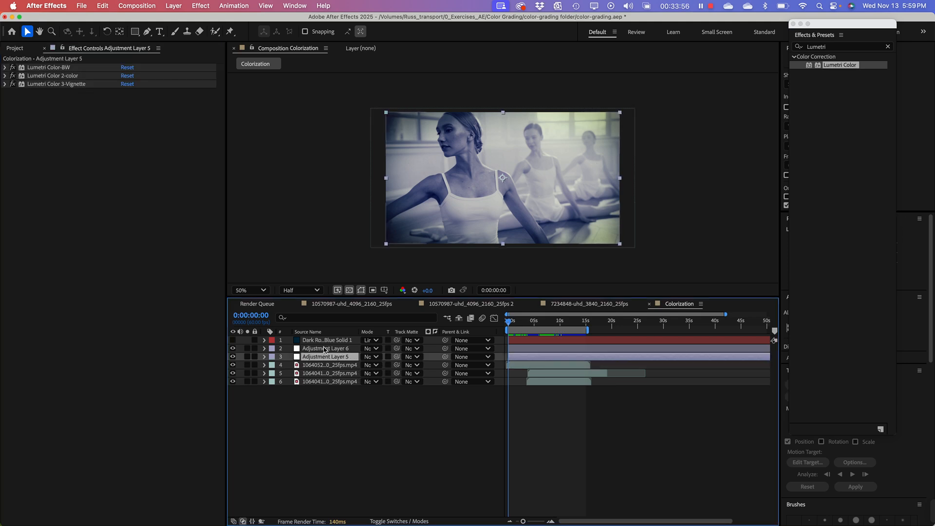
pyautogui.keyDown('shift'); pyautogui.click(324, 349); pyautogui.keyUp('shift')
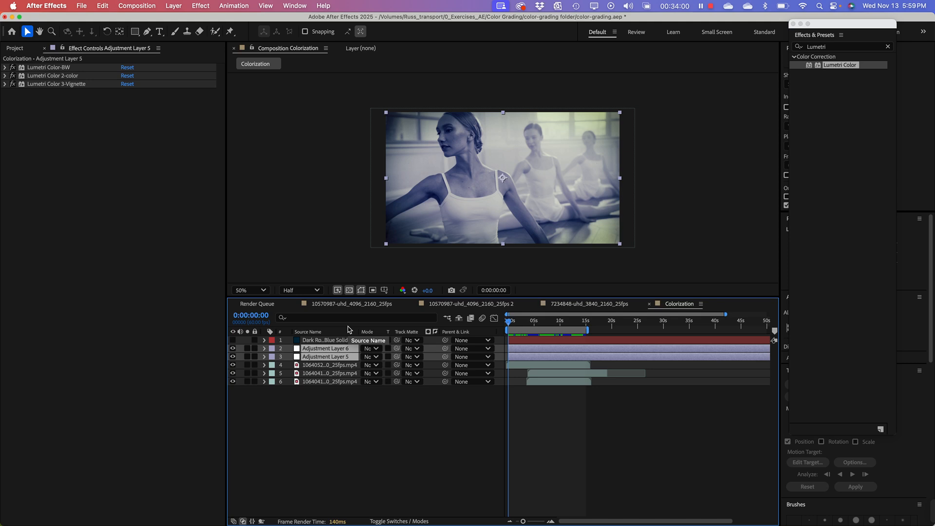
pyautogui.press('Delete')
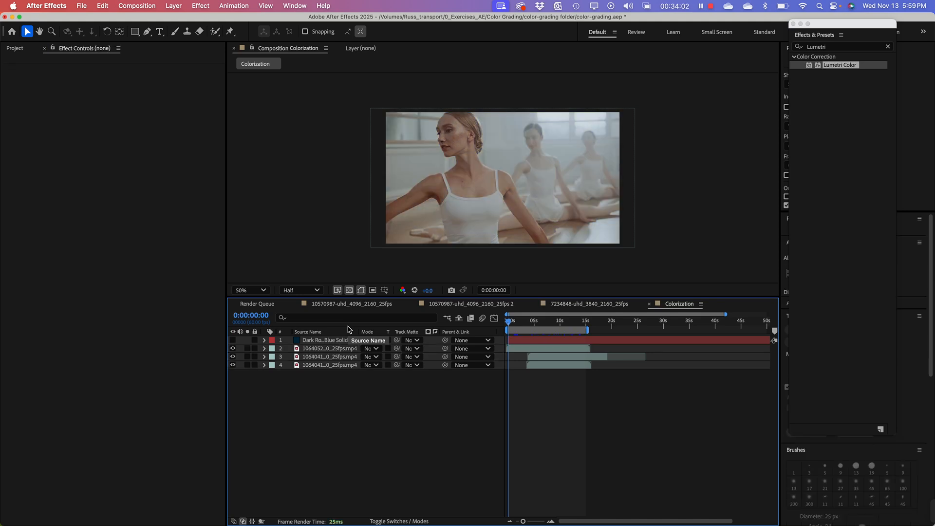
pyautogui.click(301, 342)
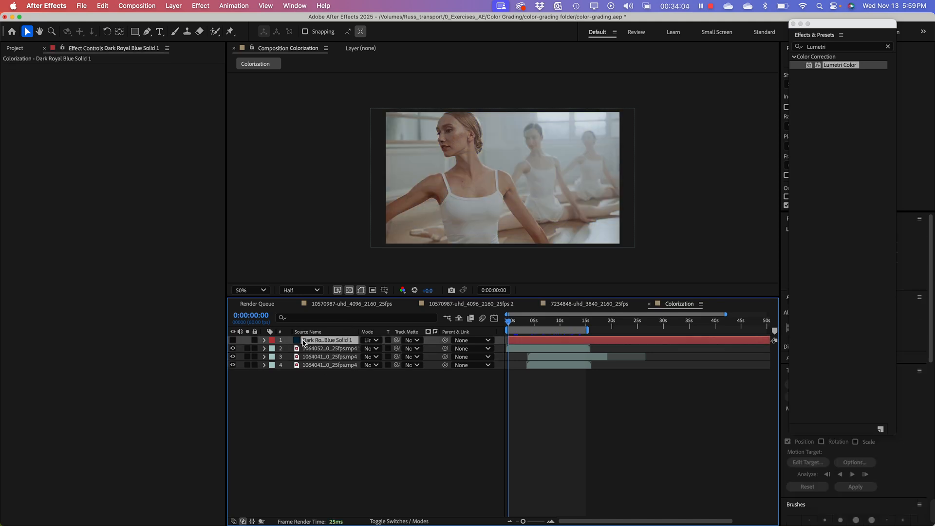
pyautogui.press('Delete')
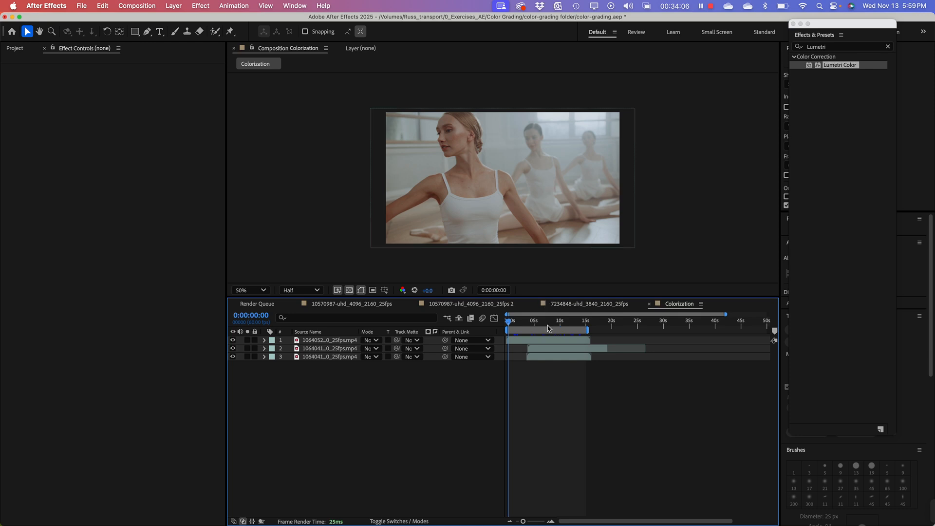
# Step: Apply Lumetri Color to the opening dancer clip on layer 1, expand Basic Correction and enlarge the composition view
pyautogui.moveTo(516, 321)
pyautogui.mouseDown()
pyautogui.moveTo(576, 326)
pyautogui.moveTo(521, 330)
pyautogui.mouseUp()
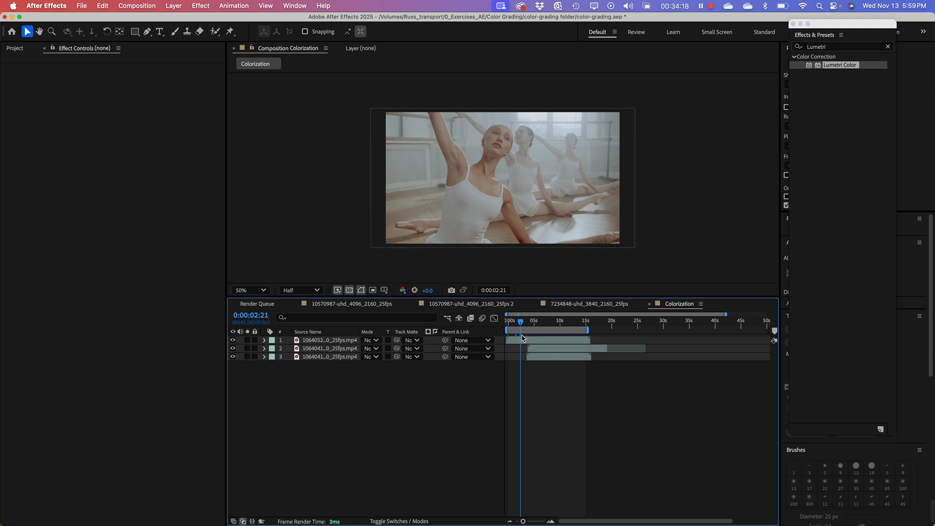
pyautogui.click(521, 340)
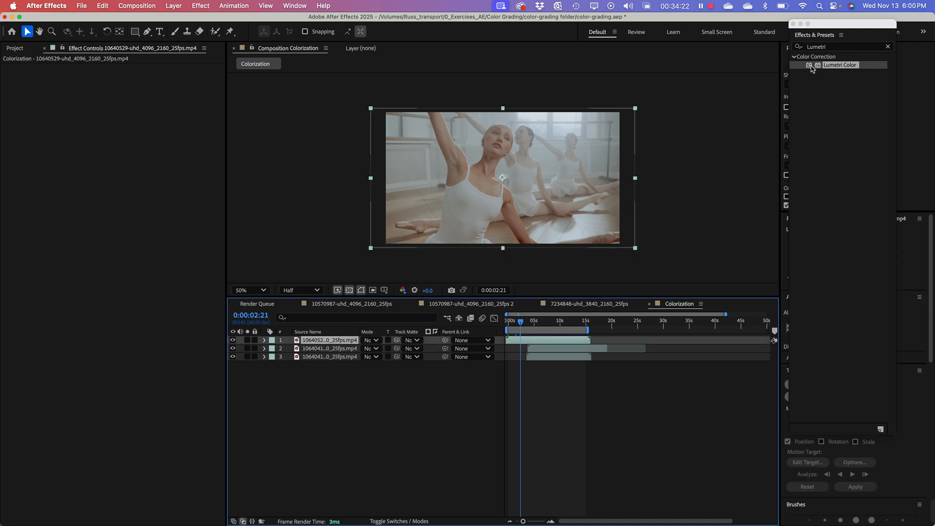
pyautogui.moveTo(812, 69); pyautogui.dragTo(327, 341)
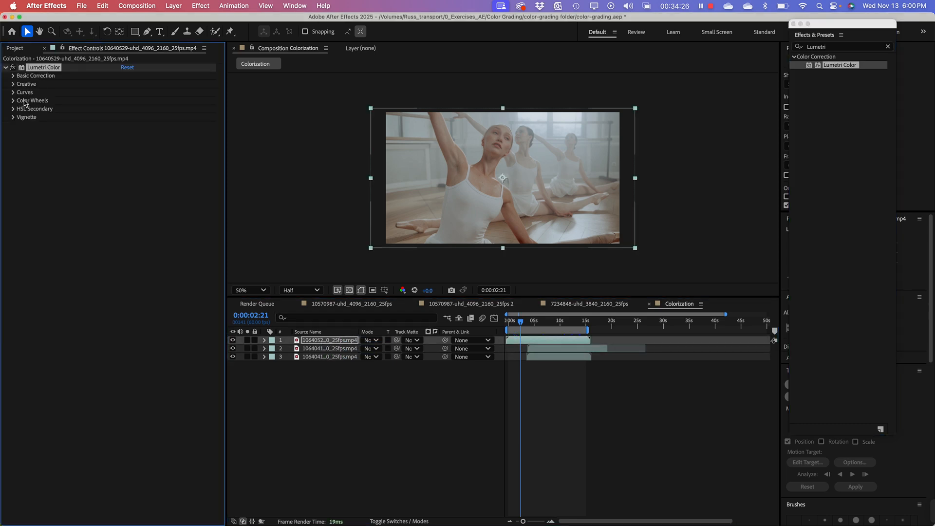
pyautogui.click(13, 76)
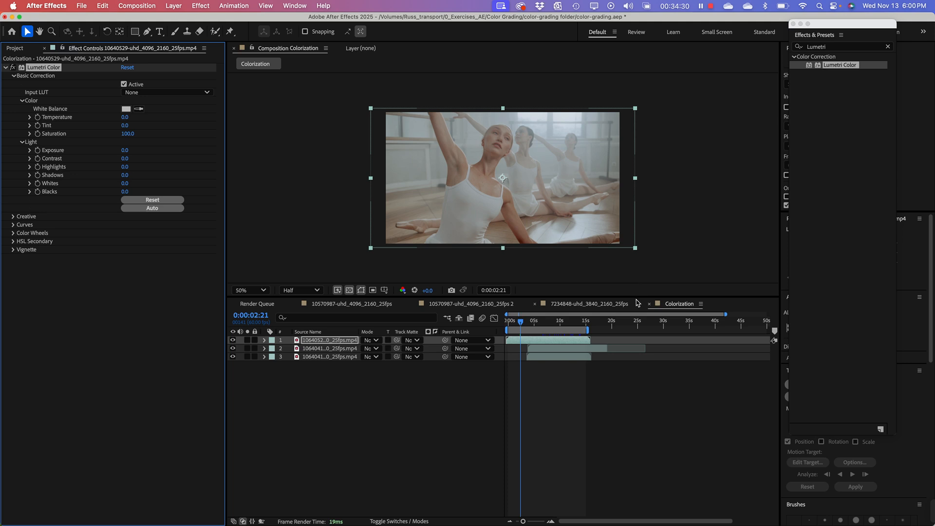
pyautogui.moveTo(633, 297); pyautogui.dragTo(631, 412)
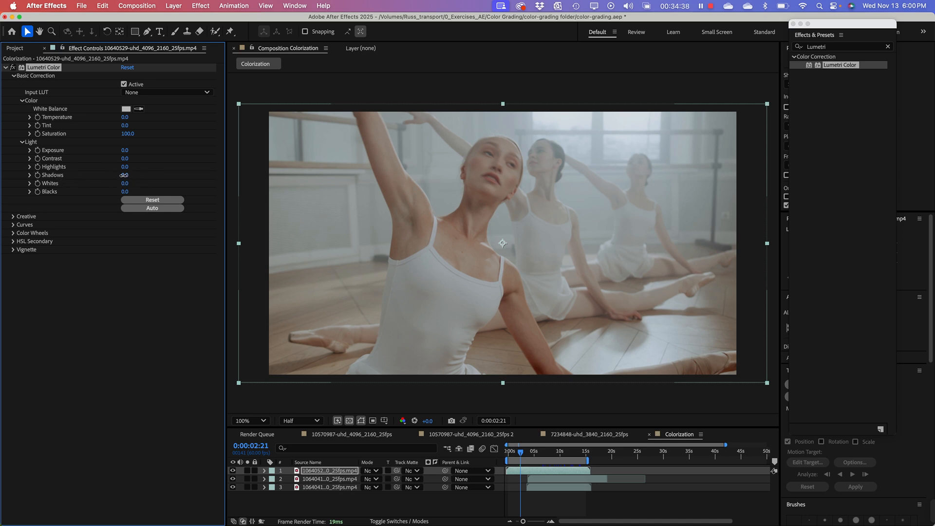
# Step: Set the dancer clip's Shadows to -140, Highlights to -23 and Exposure to 1.3 in Basic Correction
pyautogui.moveTo(124, 175); pyautogui.dragTo(76, 178)
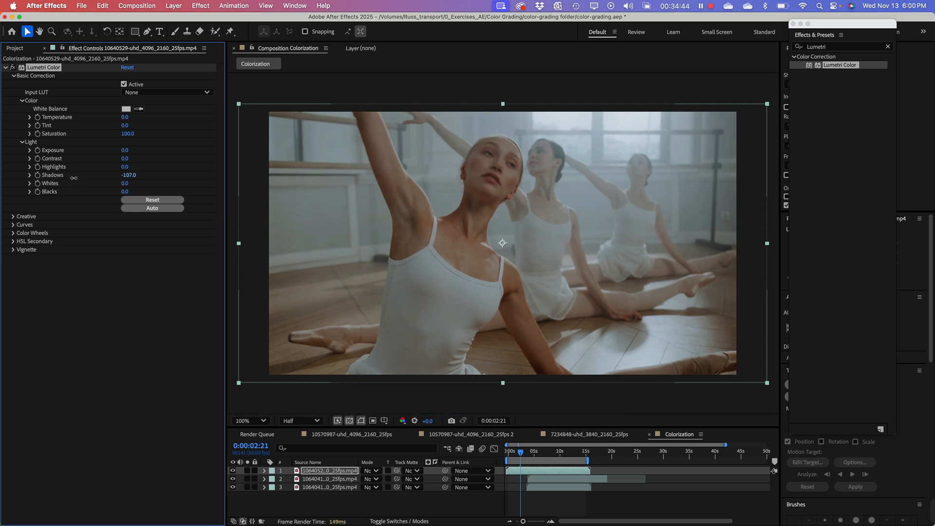
pyautogui.moveTo(124, 167)
pyautogui.mouseDown()
pyautogui.moveTo(135, 166)
pyautogui.moveTo(130, 149)
pyautogui.mouseUp()
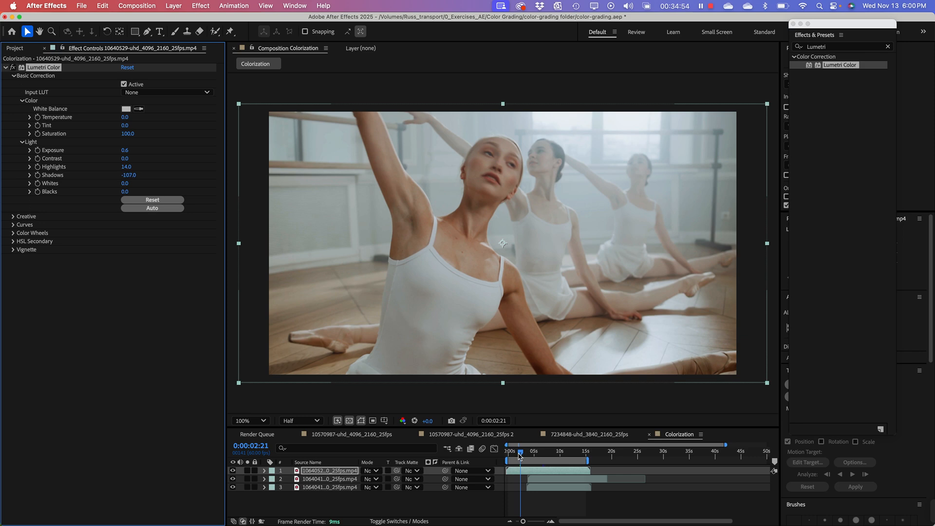
pyautogui.moveTo(520, 456)
pyautogui.mouseDown()
pyautogui.moveTo(575, 453)
pyautogui.moveTo(513, 455)
pyautogui.mouseUp()
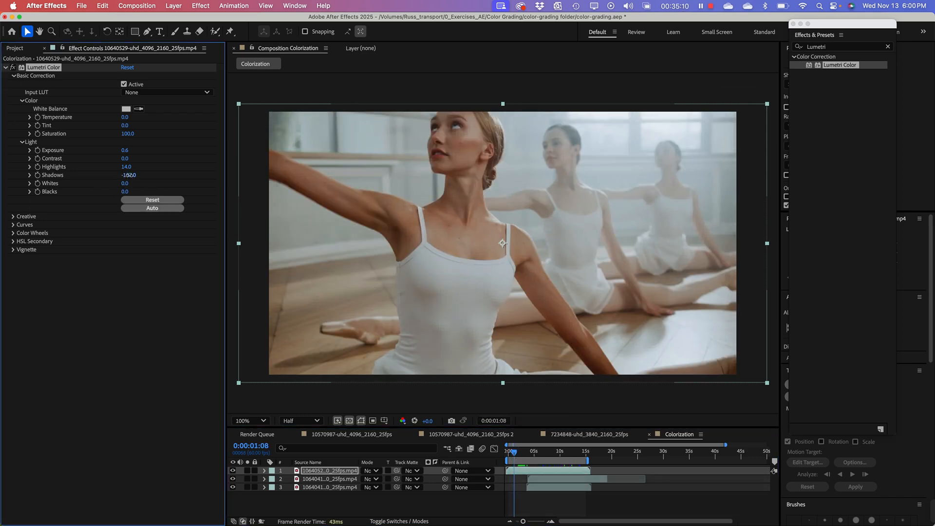
pyautogui.moveTo(129, 174); pyautogui.dragTo(120, 178)
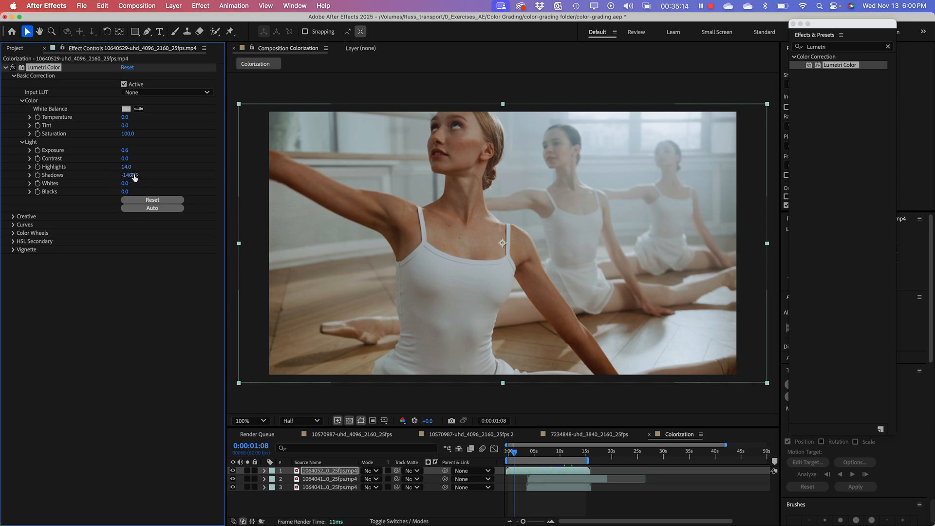
pyautogui.moveTo(515, 453)
pyautogui.mouseDown()
pyautogui.moveTo(534, 454)
pyautogui.moveTo(510, 454)
pyautogui.mouseUp()
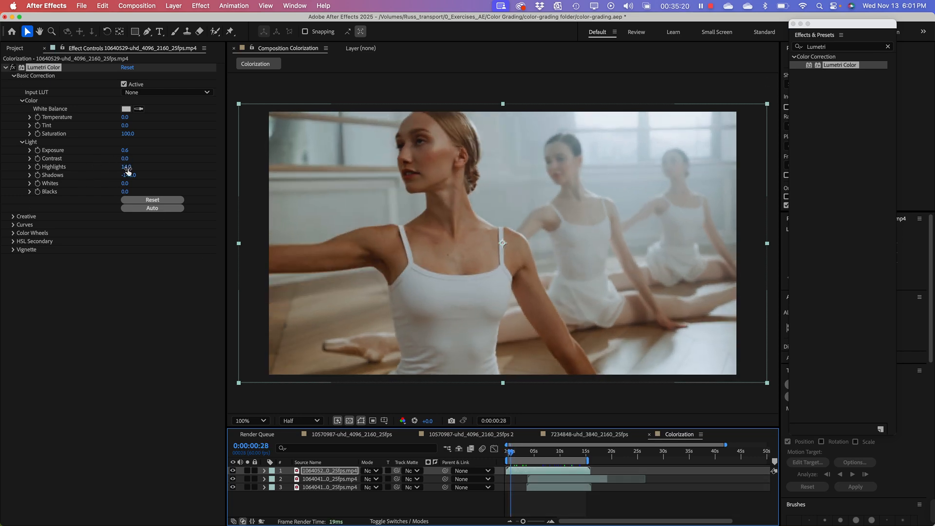
pyautogui.moveTo(128, 167); pyautogui.dragTo(116, 167)
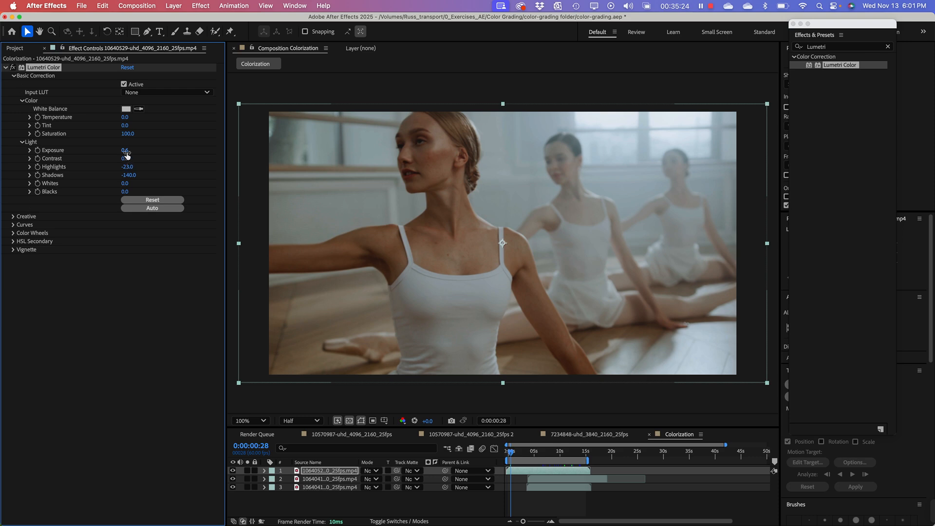
pyautogui.moveTo(125, 151); pyautogui.dragTo(128, 151)
# Step: Scrub the opening dancer clip and toggle Lumetri Color off and on to compare it with the original
pyautogui.click(548, 453)
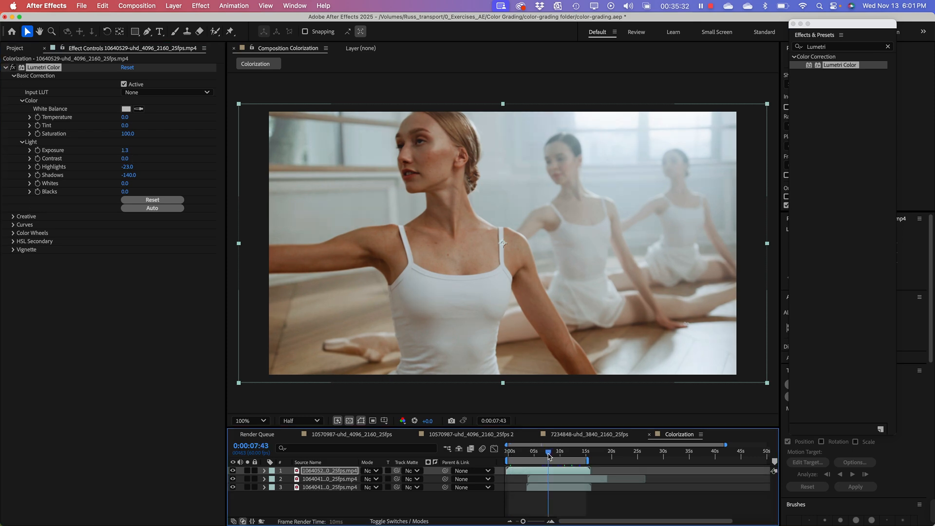
pyautogui.moveTo(548, 453); pyautogui.dragTo(507, 453)
pyautogui.click(517, 453)
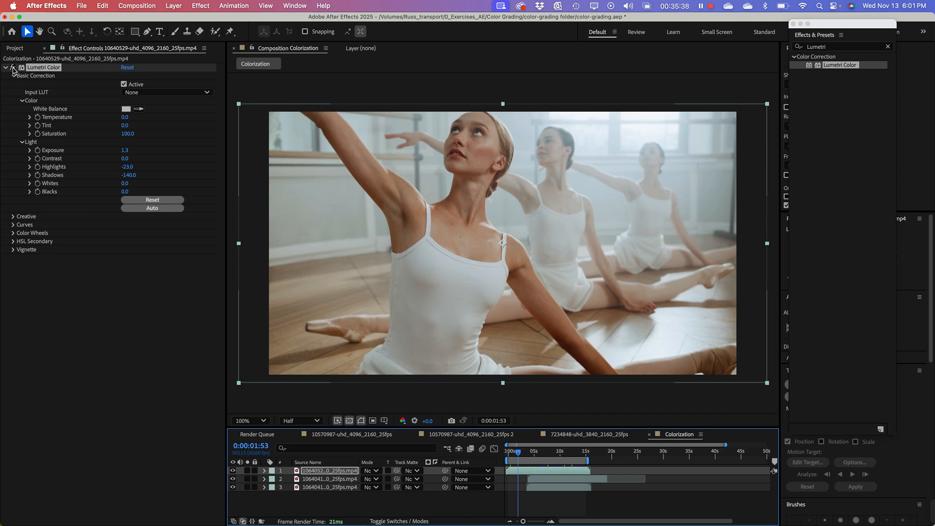
pyautogui.click(13, 67)
pyautogui.click(13, 68)
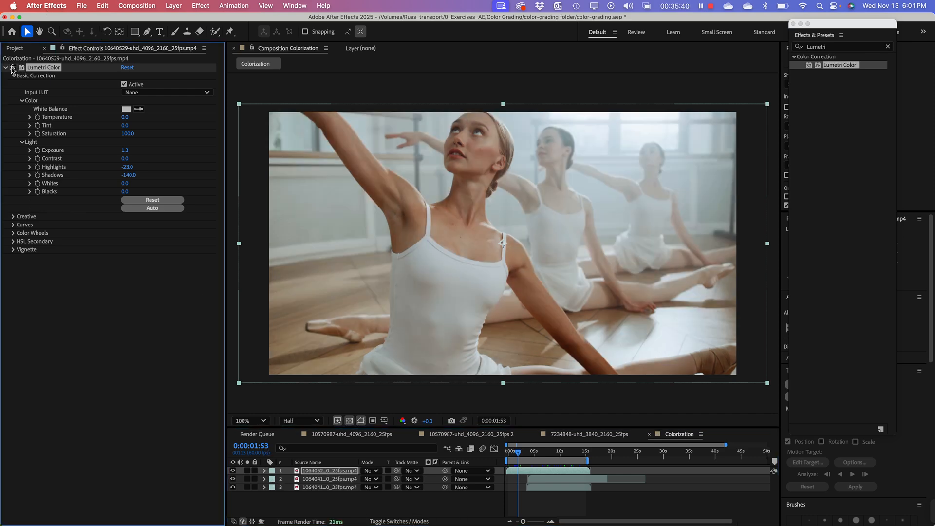
pyautogui.click(13, 67)
# Step: Review the close-up shot around 13 seconds and return the playhead to 0:00:01:53 on the opening dancer clip
pyautogui.moveTo(546, 458); pyautogui.dragTo(576, 455)
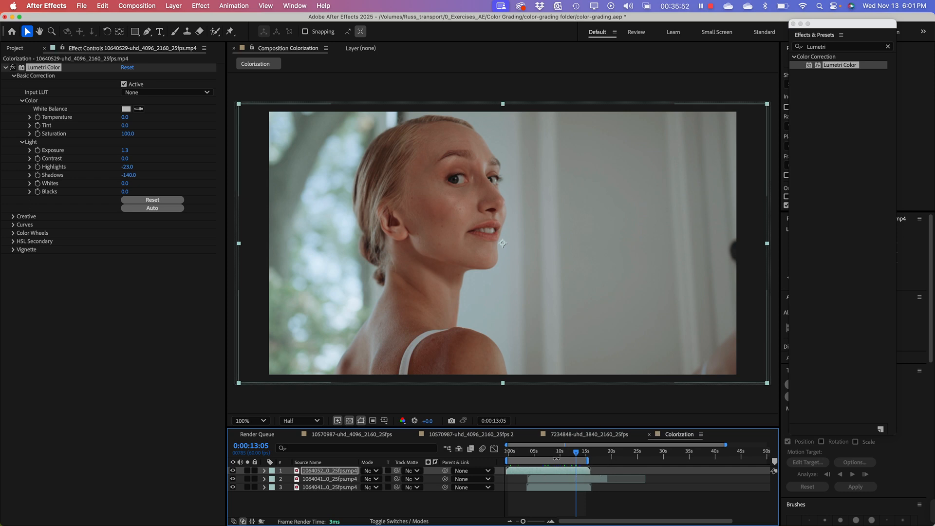
pyautogui.click(517, 454)
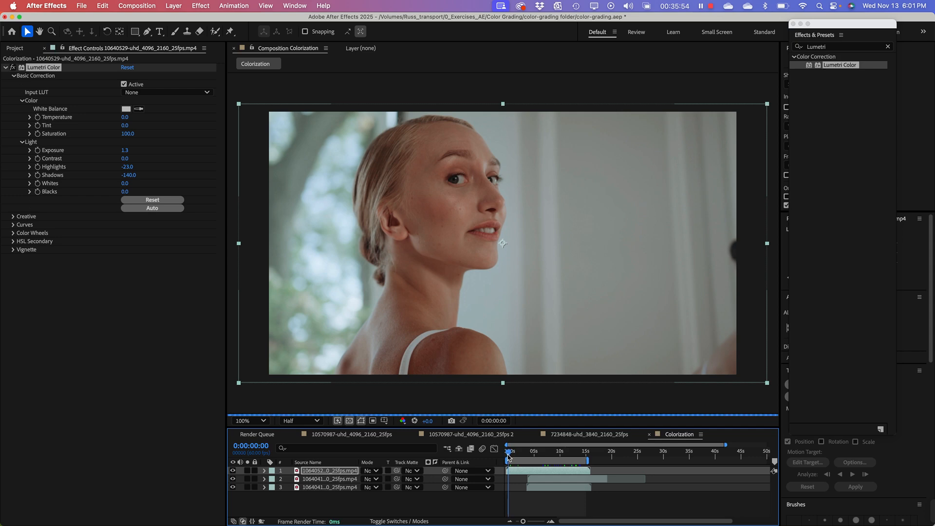
pyautogui.moveTo(517, 455); pyautogui.dragTo(518, 455)
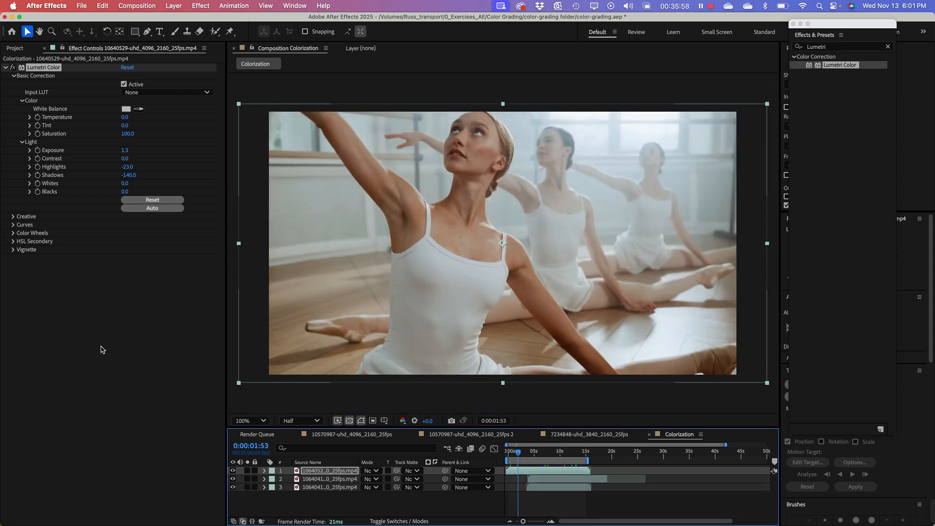
pyautogui.click(13, 67)
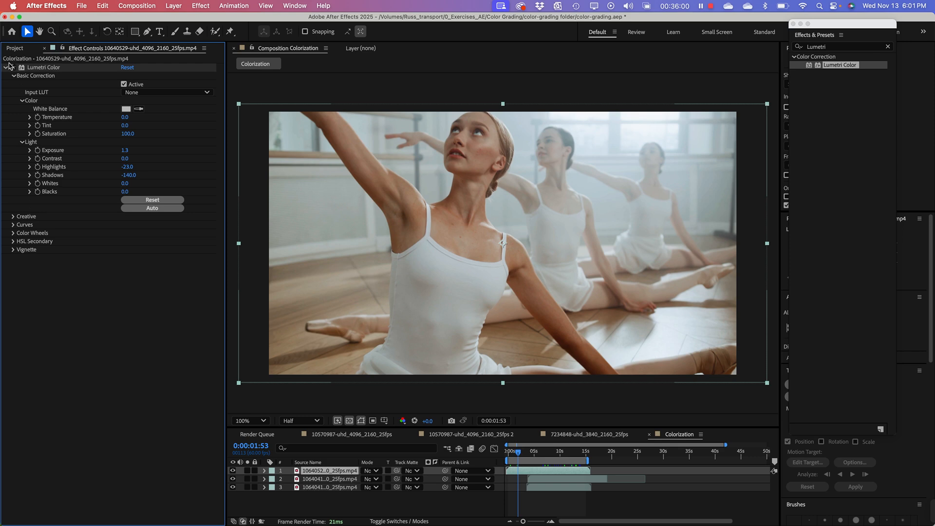
# Step: Create a new adjustment layer above the clips in the Colorization composition and apply Lumetri Color to it
pyautogui.click(5, 67)
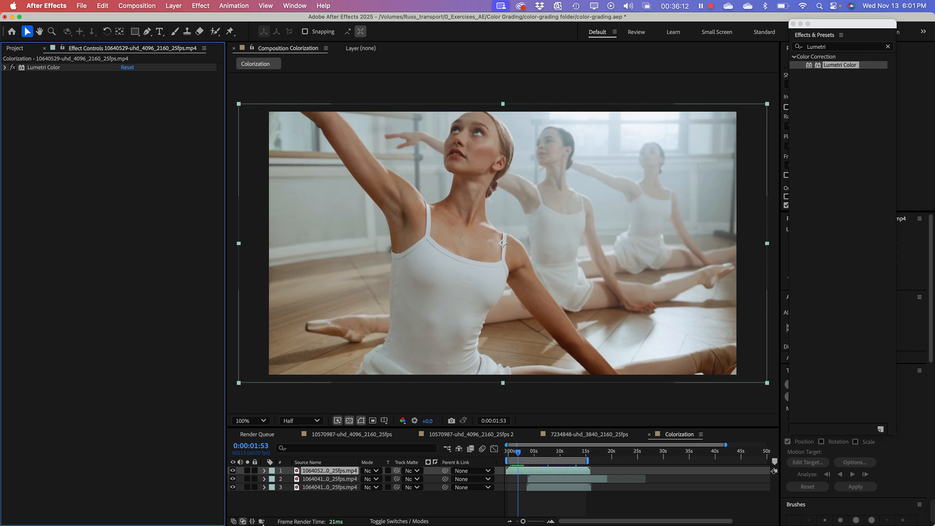
pyautogui.rightClick(359, 502)
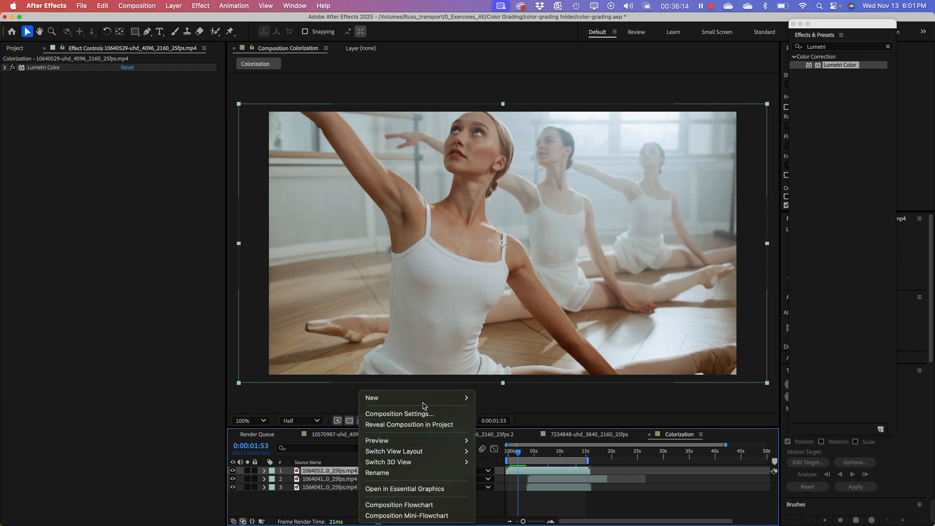
pyautogui.moveTo(421, 398)
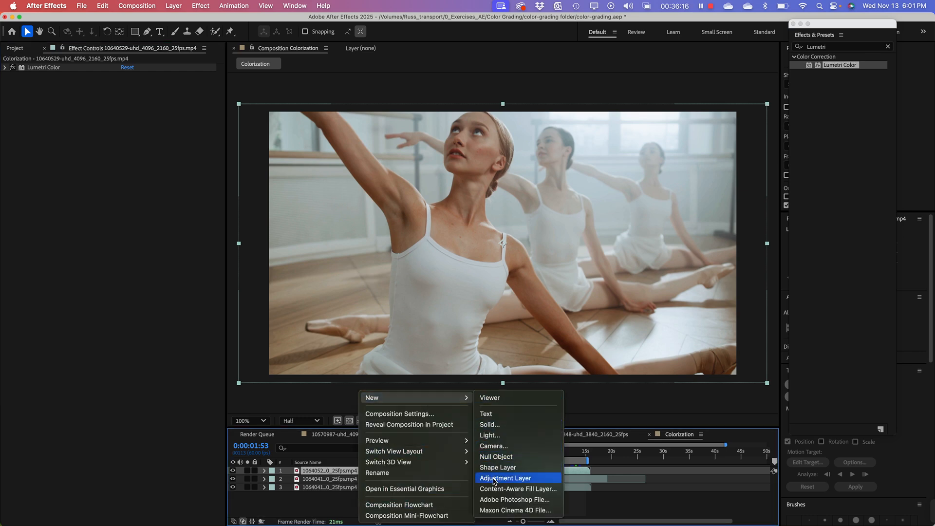
pyautogui.click(495, 478)
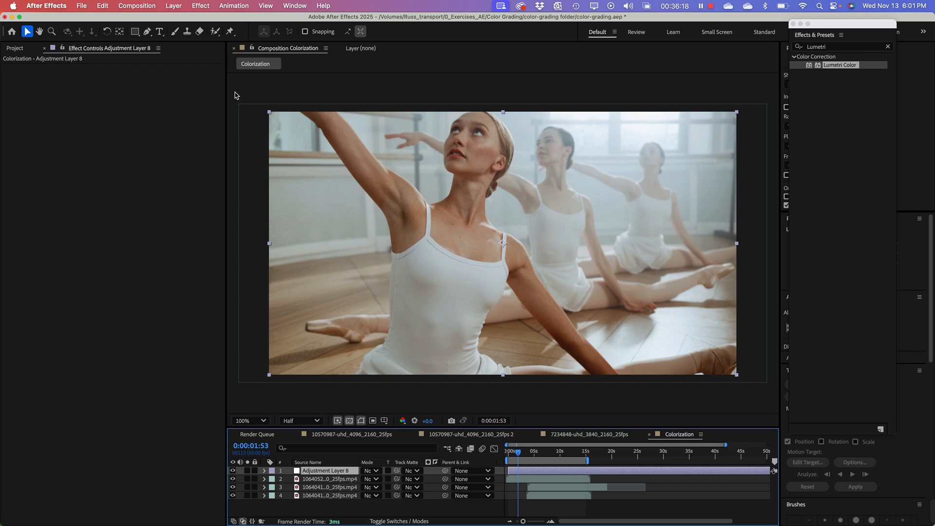
pyautogui.moveTo(834, 68); pyautogui.dragTo(312, 472)
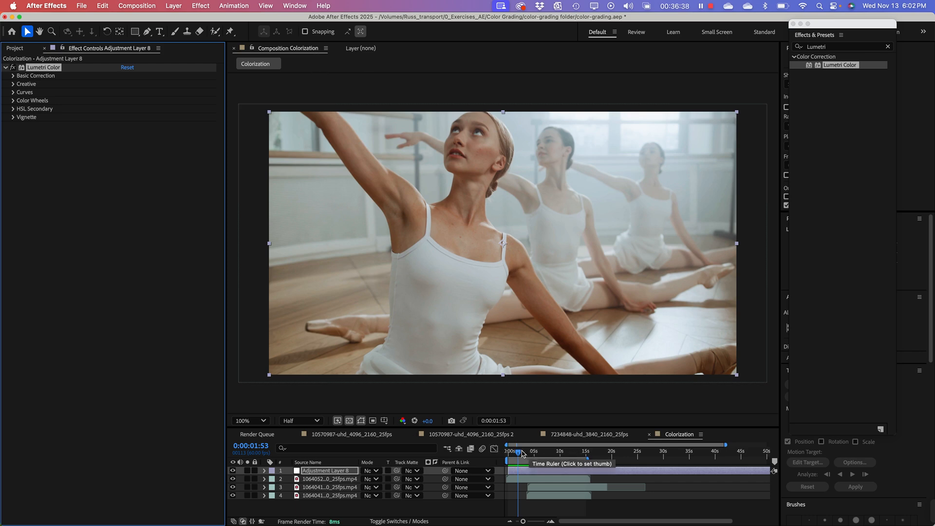
# Step: Return the playhead to 0:00:00:00 and set the adjustment layer's Basic Correction Saturation to 0
pyautogui.click(522, 452)
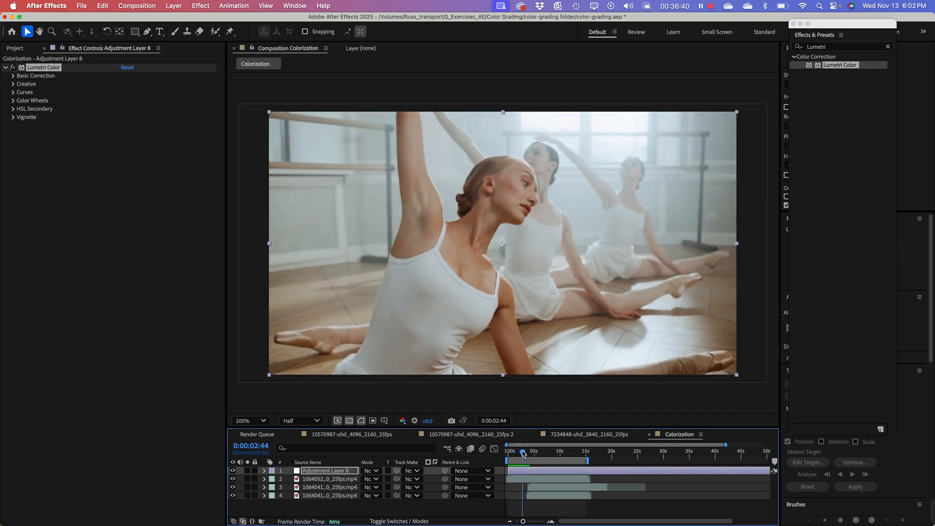
pyautogui.moveTo(522, 452); pyautogui.dragTo(511, 470)
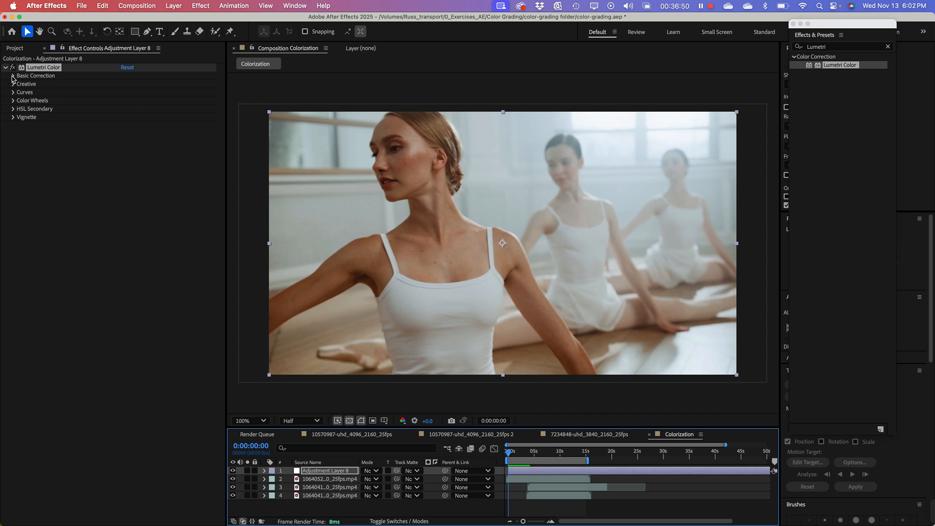
pyautogui.click(13, 76)
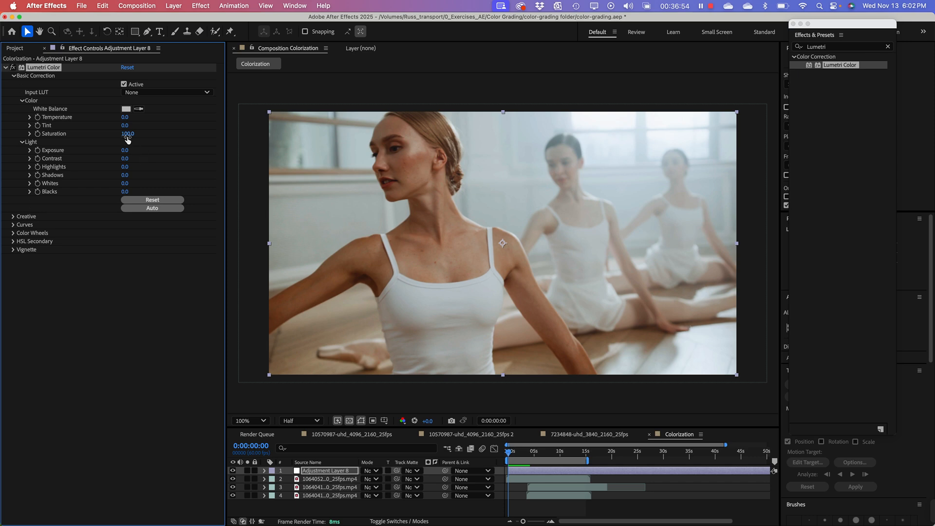
pyautogui.moveTo(128, 136); pyautogui.dragTo(22, 135)
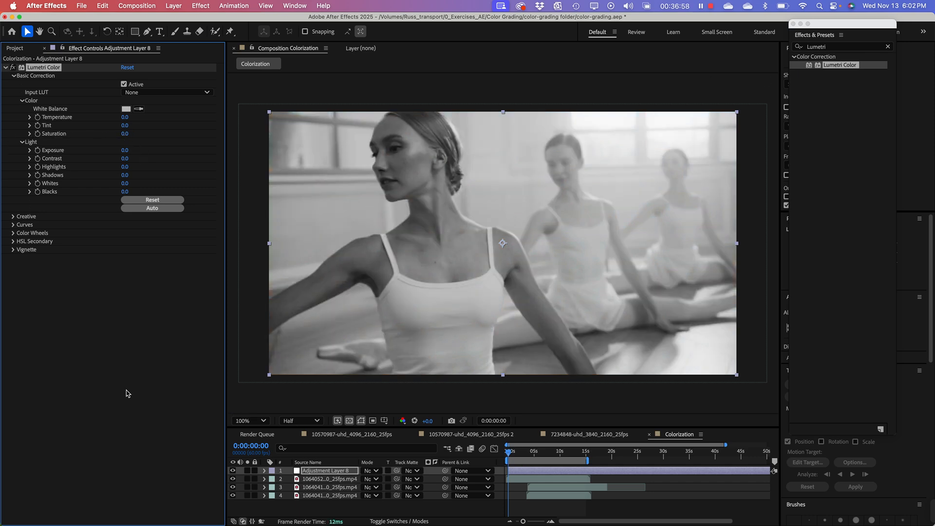
# Step: Scrub through the black-and-white footage and try a Contrast change on the adjustment layer, undoing it before scrubbing again to 0:00:04:26
pyautogui.click(523, 453)
pyautogui.moveTo(523, 453)
pyautogui.mouseDown()
pyautogui.moveTo(549, 454)
pyautogui.moveTo(521, 453)
pyautogui.mouseUp()
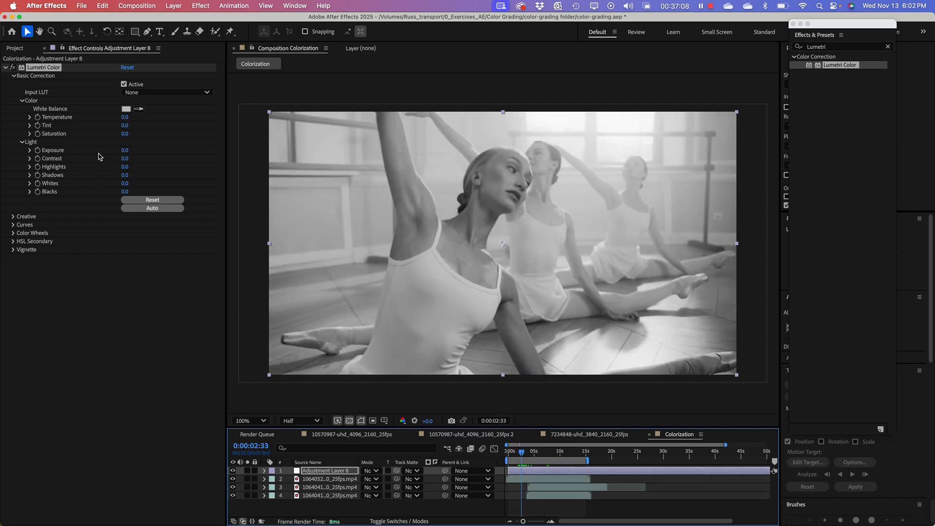
pyautogui.moveTo(124, 158)
pyautogui.mouseDown()
pyautogui.moveTo(144, 158)
pyautogui.moveTo(122, 160)
pyautogui.mouseUp()
pyautogui.press('super+z')
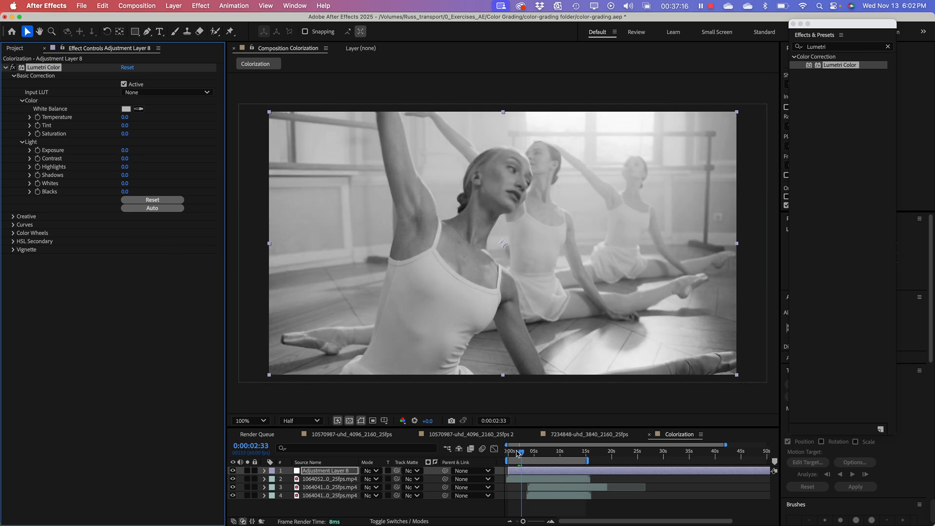
pyautogui.click(511, 452)
pyautogui.moveTo(510, 452); pyautogui.dragTo(531, 458)
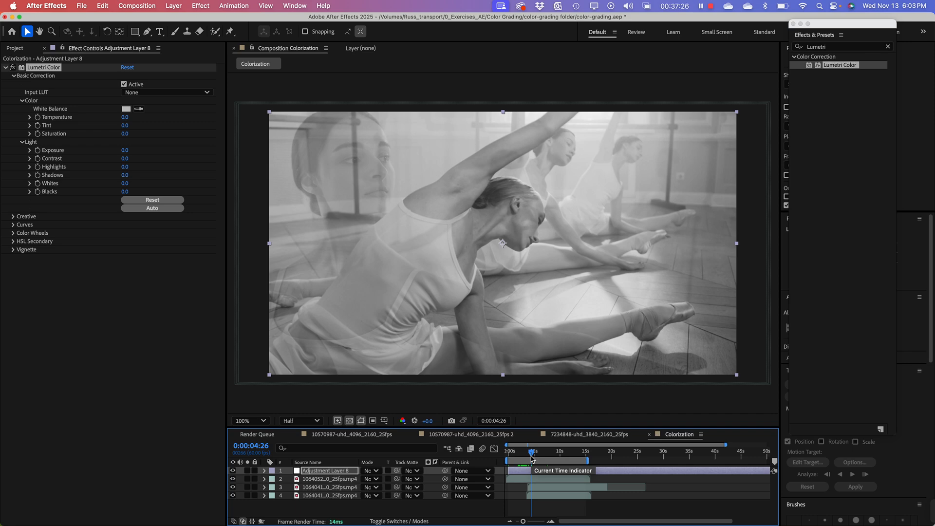
# Step: Collapse the adjustment layer's Lumetri Color effect and rename it Lumetri Color-B&W
pyautogui.click(5, 68)
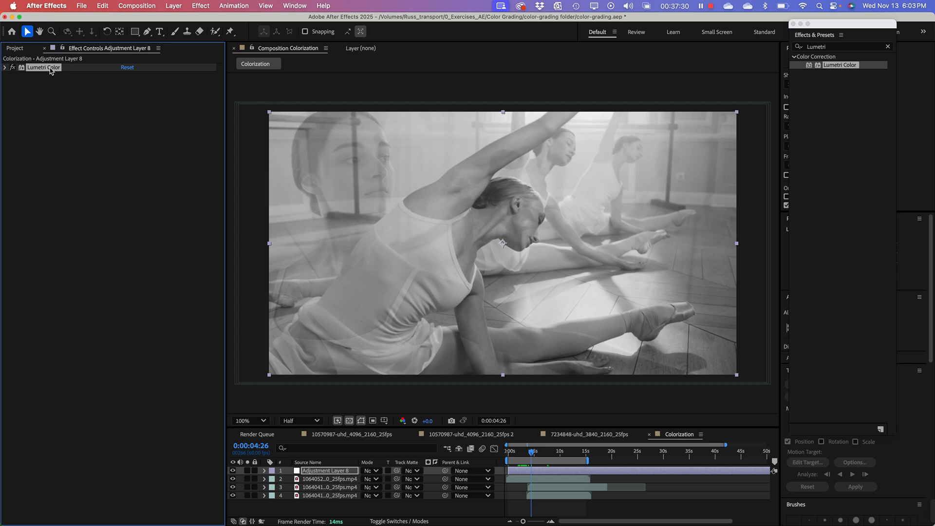
pyautogui.press('Return')
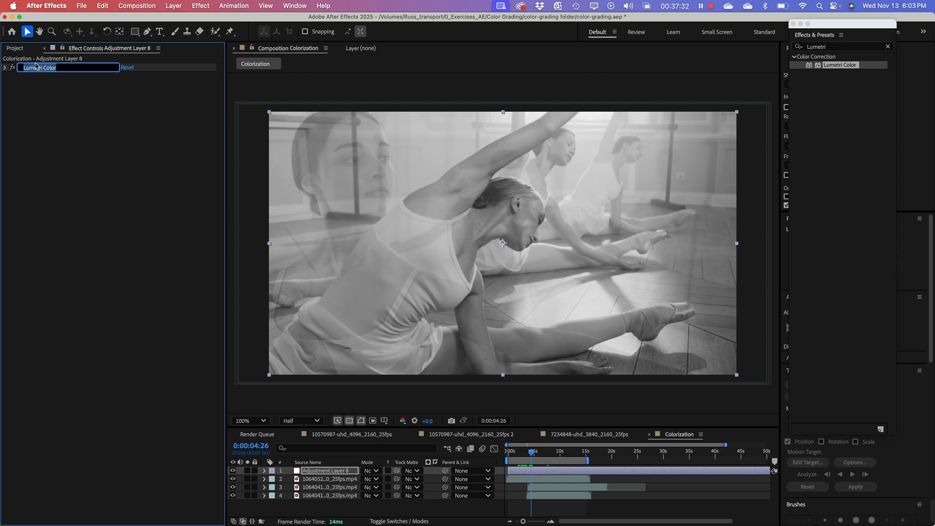
pyautogui.press('Right')
pyautogui.press('Return')
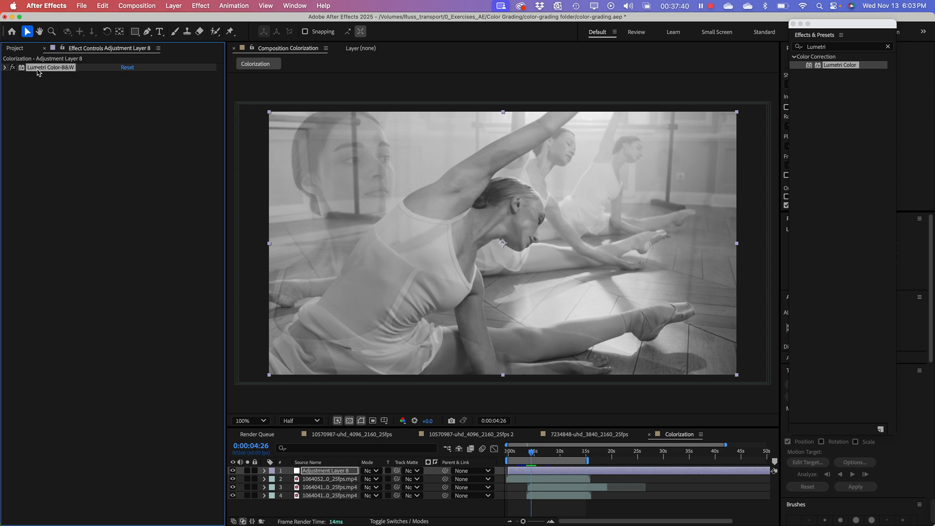
pyautogui.click(74, 116)
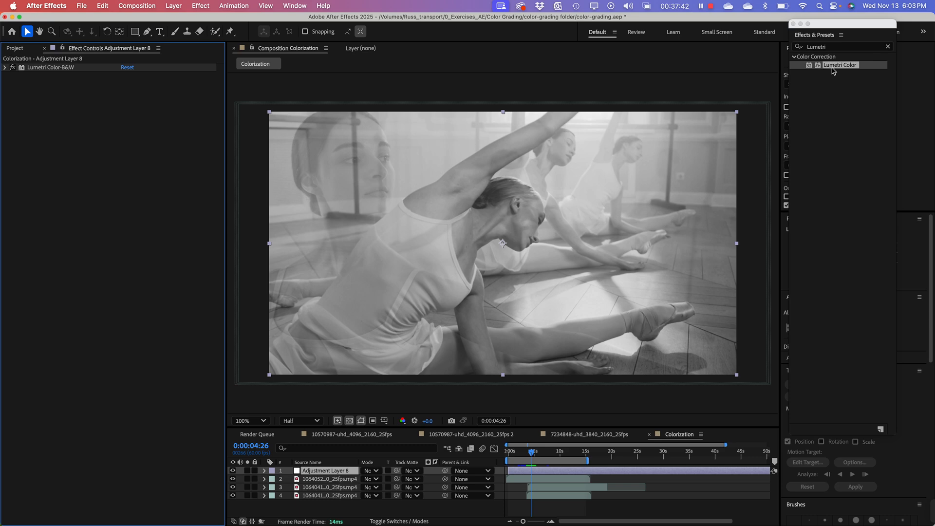
# Step: Add a second Lumetri Color to the adjustment layer, tint its Shadows color wheel slightly blue and scrub back to 0:00:03:18
pyautogui.moveTo(832, 67); pyautogui.dragTo(315, 471)
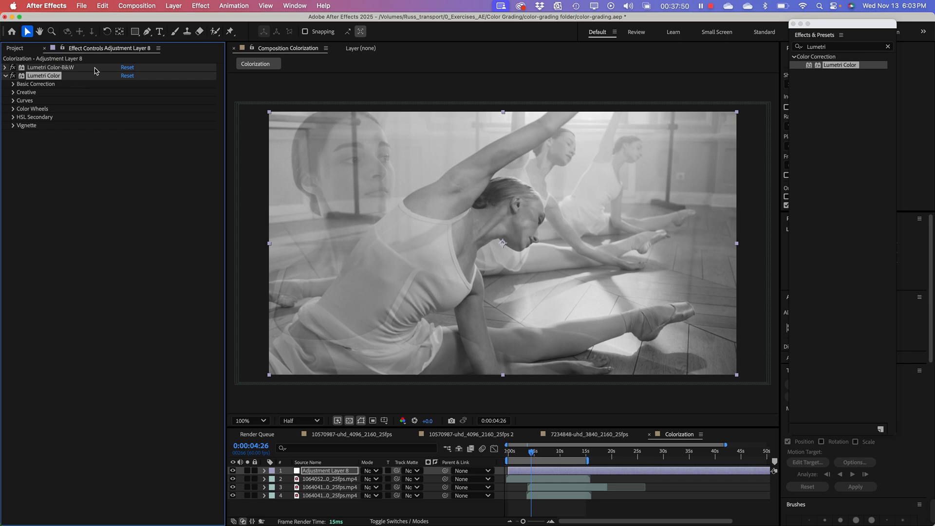
pyautogui.click(13, 108)
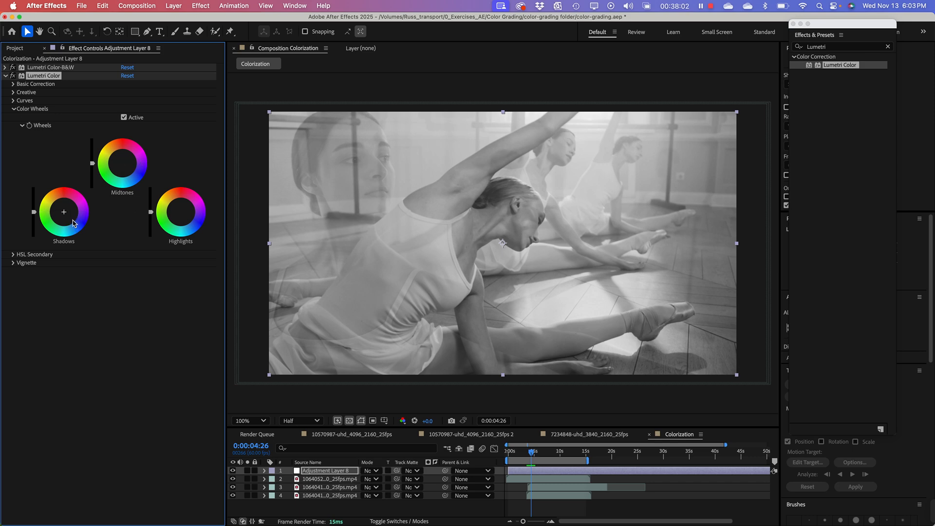
pyautogui.moveTo(71, 220); pyautogui.dragTo(70, 218)
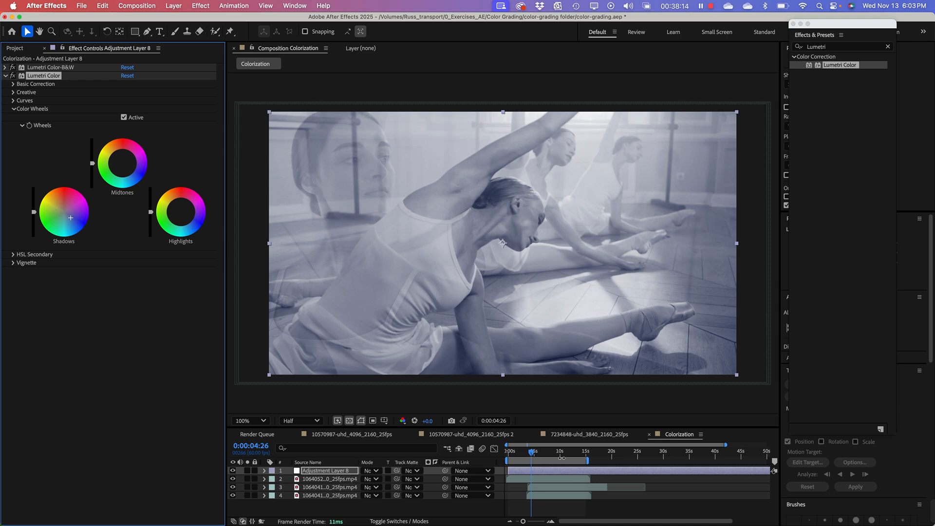
pyautogui.moveTo(552, 456); pyautogui.dragTo(526, 457)
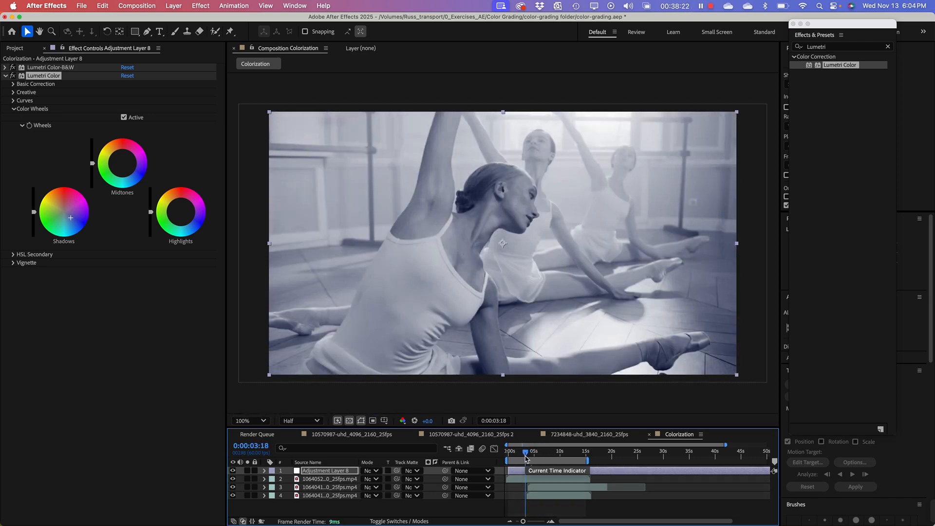
# Step: Set the layer 2 dancer clip's Shadows to -150, Exposure to 0.9, Highlights to 21 and Blacks to 0 in Basic Correction
pyautogui.click(303, 480)
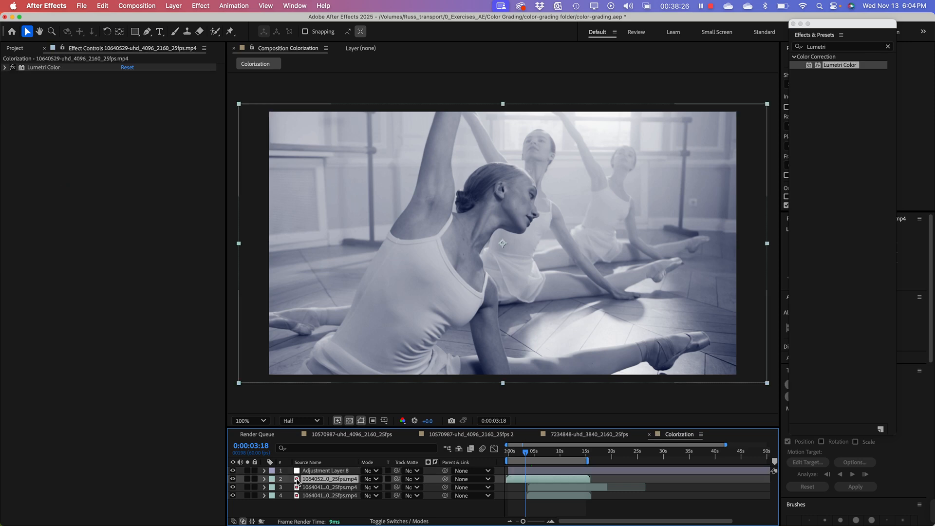
pyautogui.click(5, 68)
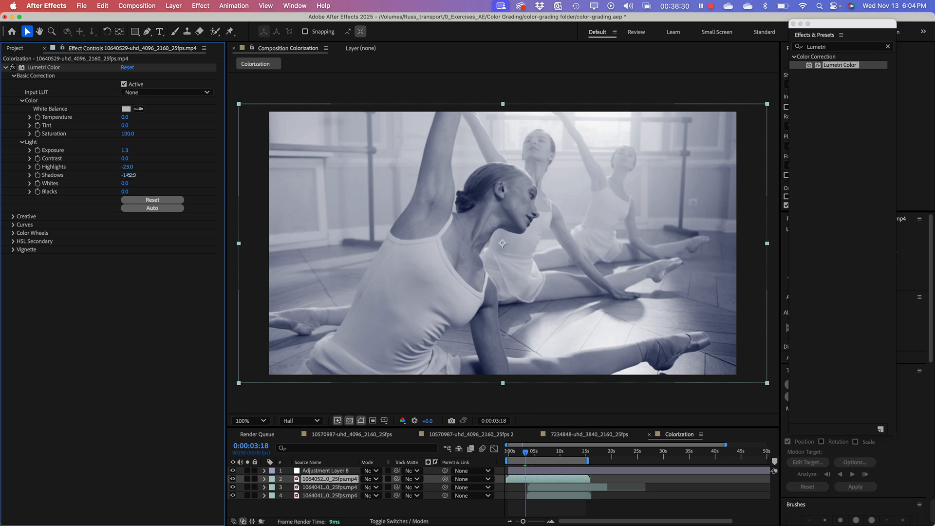
pyautogui.moveTo(130, 174); pyautogui.dragTo(100, 185)
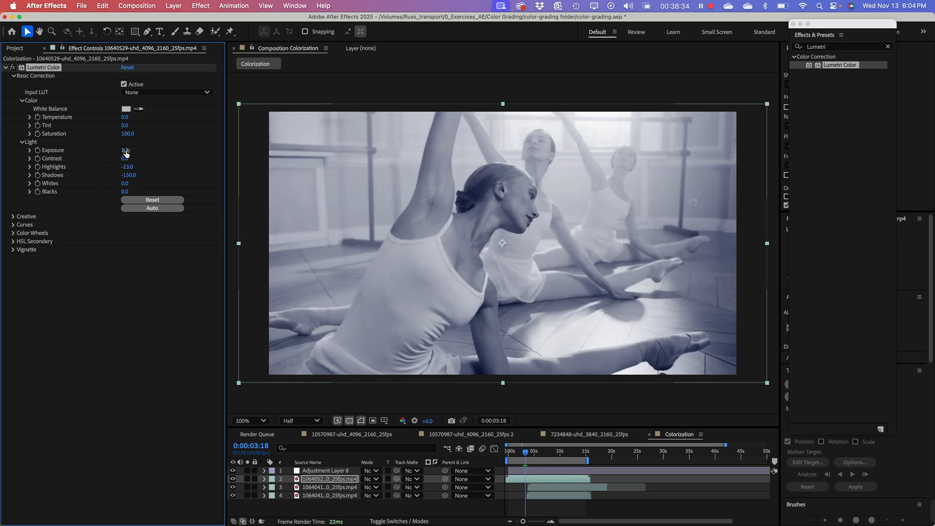
pyautogui.moveTo(126, 149); pyautogui.dragTo(154, 167)
pyautogui.moveTo(150, 167); pyautogui.dragTo(151, 167)
pyautogui.moveTo(124, 191)
pyautogui.mouseDown()
pyautogui.moveTo(107, 191)
pyautogui.moveTo(127, 191)
pyautogui.mouseUp()
pyautogui.click(127, 191)
pyautogui.write('0')
pyautogui.press('Return')
pyautogui.click(114, 322)
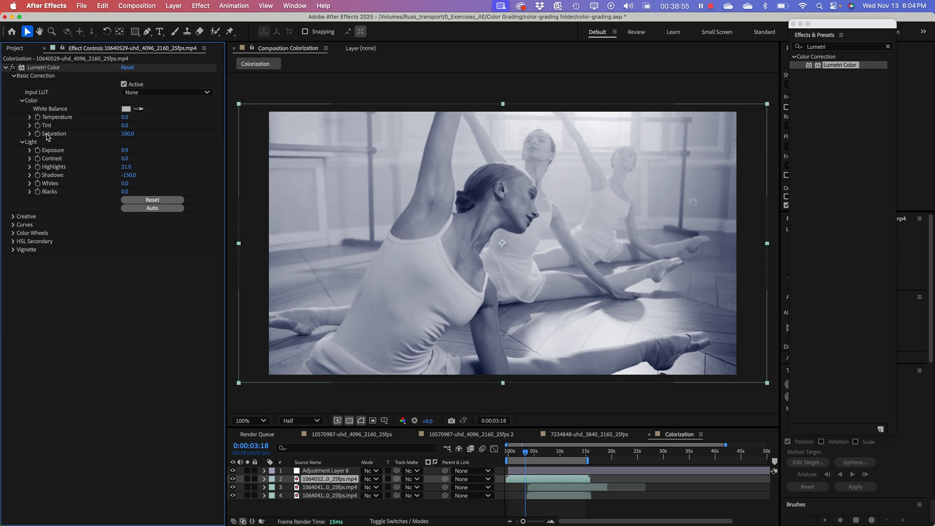
pyautogui.click(6, 67)
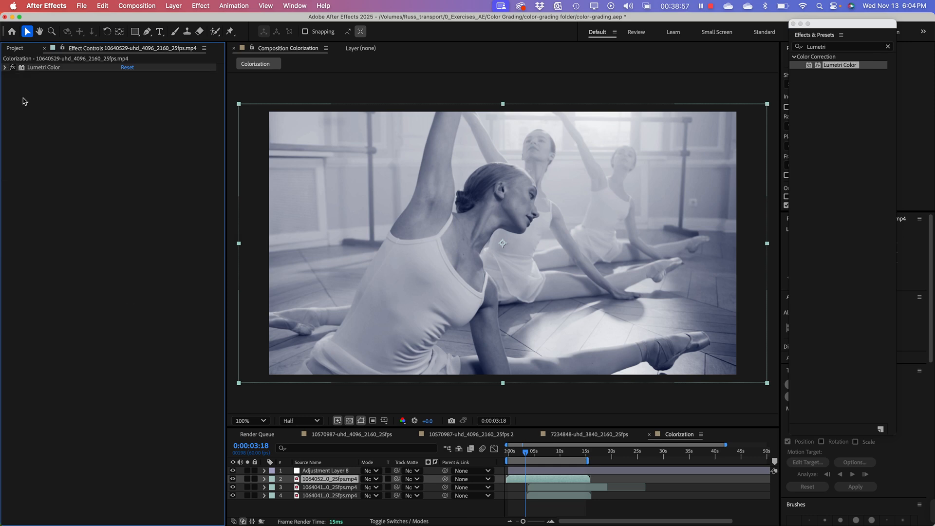
# Step: Push the adjustment layer's Shadows color wheel further toward blue and lower the shadows' brightness
pyautogui.click(325, 470)
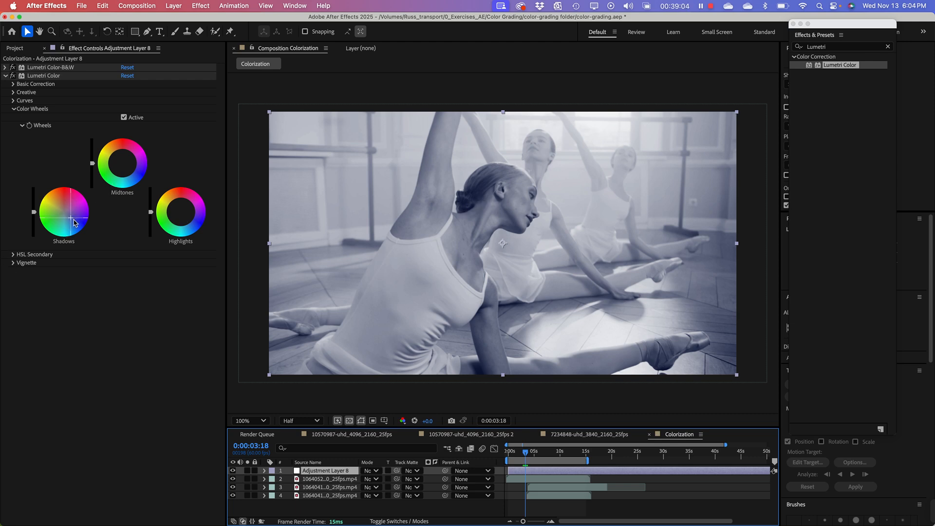
pyautogui.moveTo(74, 222); pyautogui.dragTo(75, 223)
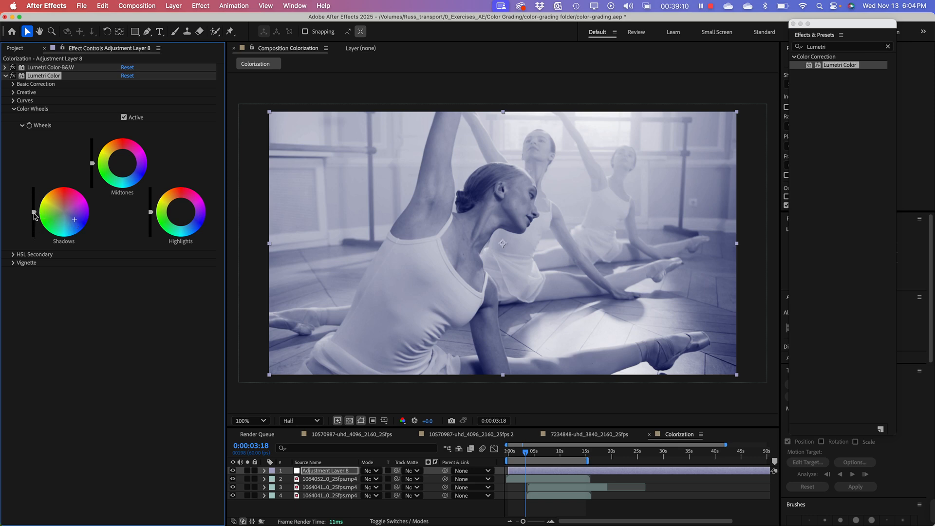
pyautogui.moveTo(33, 212); pyautogui.dragTo(33, 224)
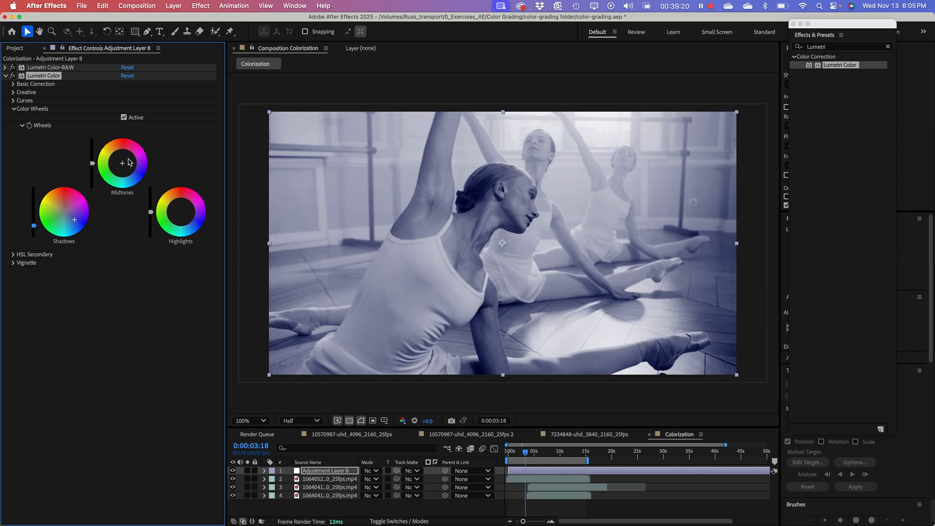
# Step: Tint the Midtones color wheel purple, brighten the midtones, and check the close-up shot before returning to 0:00:02:33
pyautogui.moveTo(129, 166); pyautogui.dragTo(130, 161)
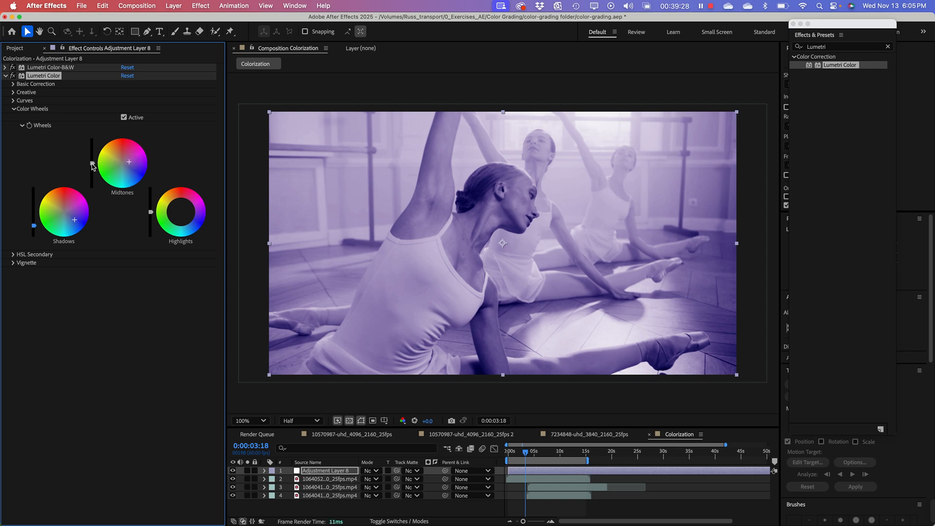
pyautogui.moveTo(93, 164); pyautogui.dragTo(92, 163)
pyautogui.moveTo(92, 162); pyautogui.dragTo(93, 154)
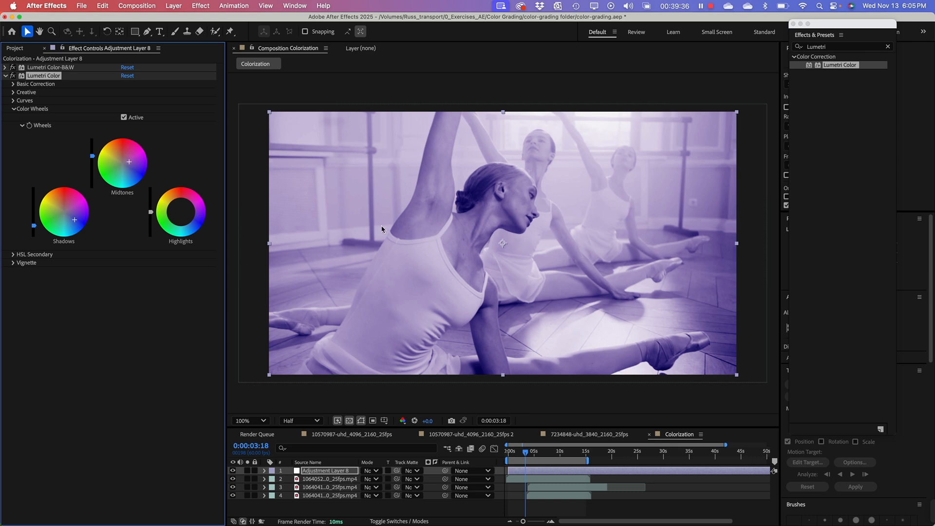
pyautogui.click(552, 455)
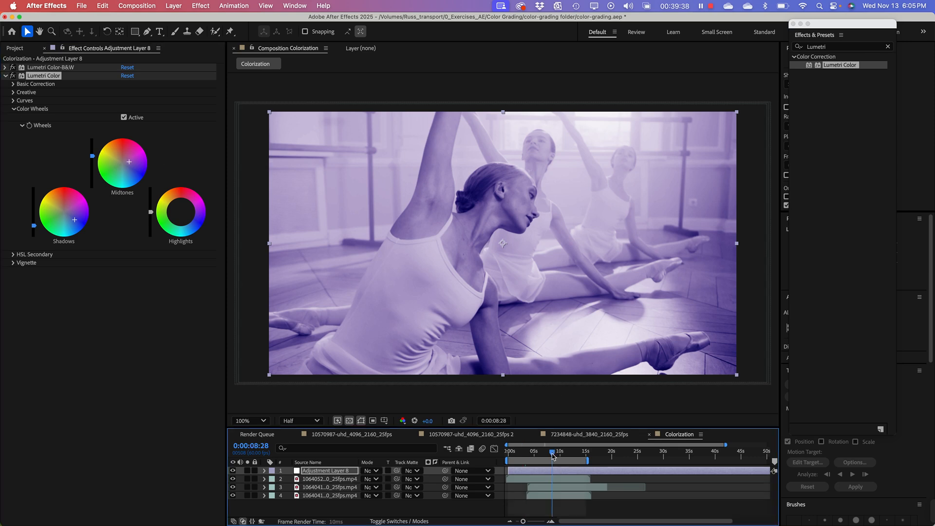
pyautogui.click(555, 456)
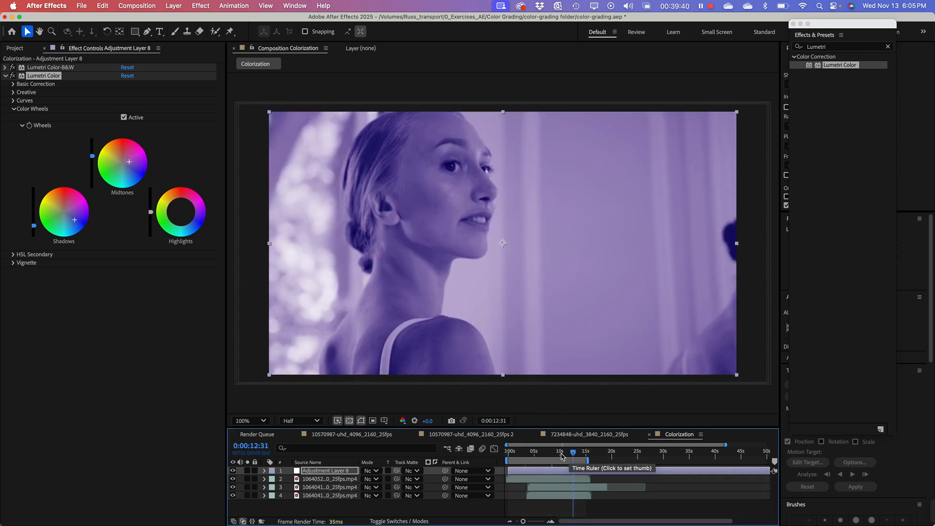
pyautogui.moveTo(539, 456); pyautogui.dragTo(521, 455)
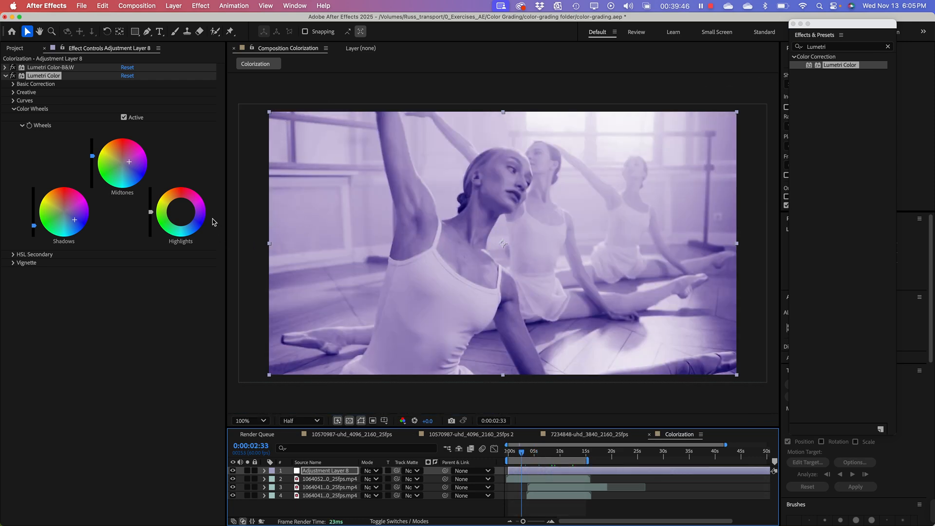
# Step: Try a yellow tint on the Highlights color wheel, compare with Color Wheels off and on, and shift the highlights to pinkish red
pyautogui.moveTo(176, 217); pyautogui.dragTo(176, 208)
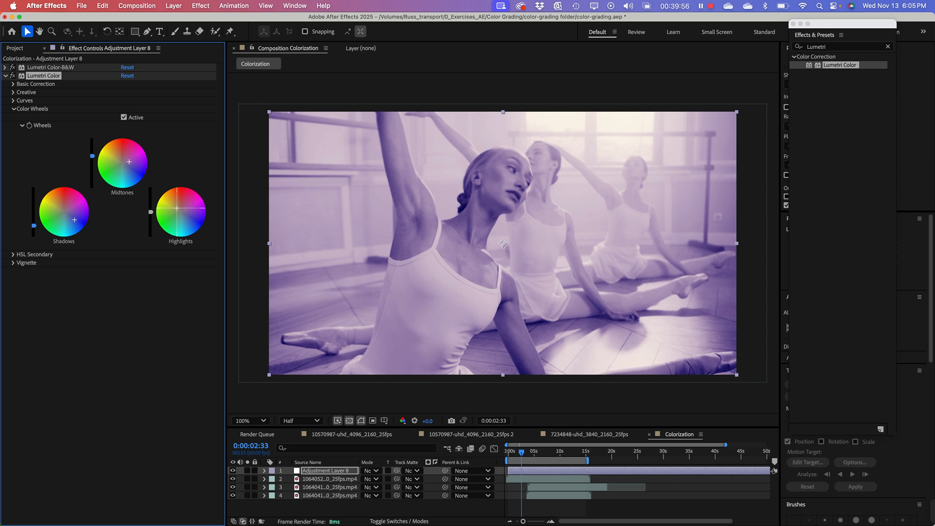
pyautogui.moveTo(177, 208); pyautogui.dragTo(174, 206)
pyautogui.click(125, 118)
pyautogui.click(124, 118)
pyautogui.moveTo(172, 205); pyautogui.dragTo(172, 205)
pyautogui.moveTo(187, 207); pyautogui.dragTo(187, 208)
pyautogui.moveTo(181, 201); pyautogui.dragTo(181, 200)
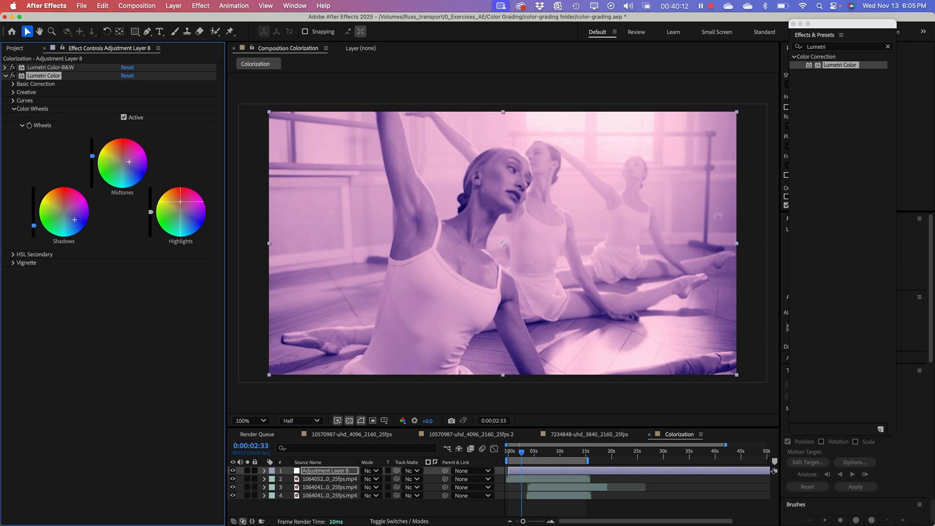
# Step: Shift the Highlights color wheel from pinkish red to a warm yellow-orange tint and collapse the Lumetri Color effect
pyautogui.moveTo(176, 208); pyautogui.dragTo(176, 203)
pyautogui.moveTo(175, 206); pyautogui.dragTo(172, 204)
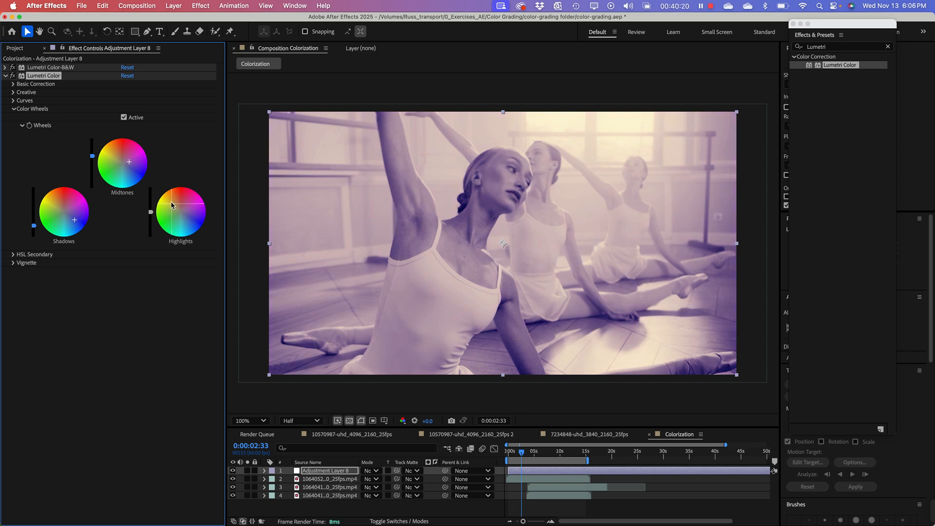
pyautogui.click(105, 317)
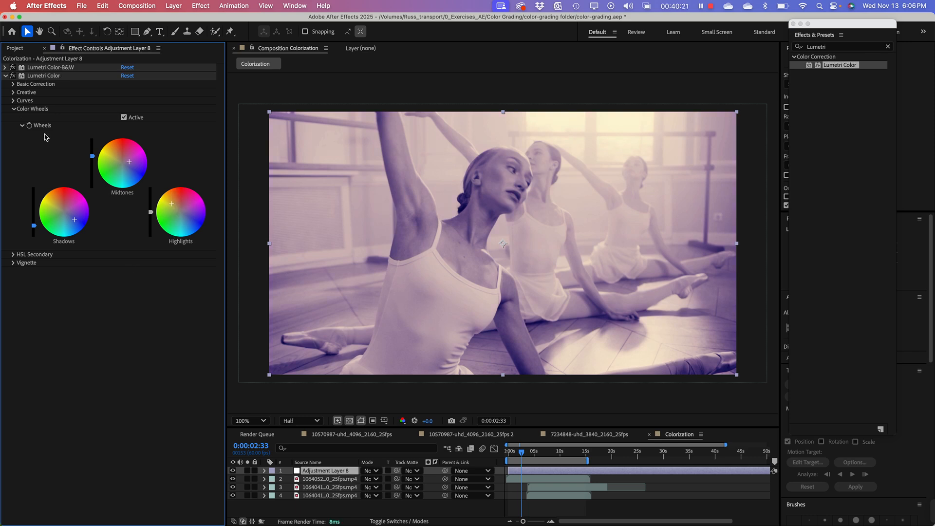
pyautogui.click(5, 76)
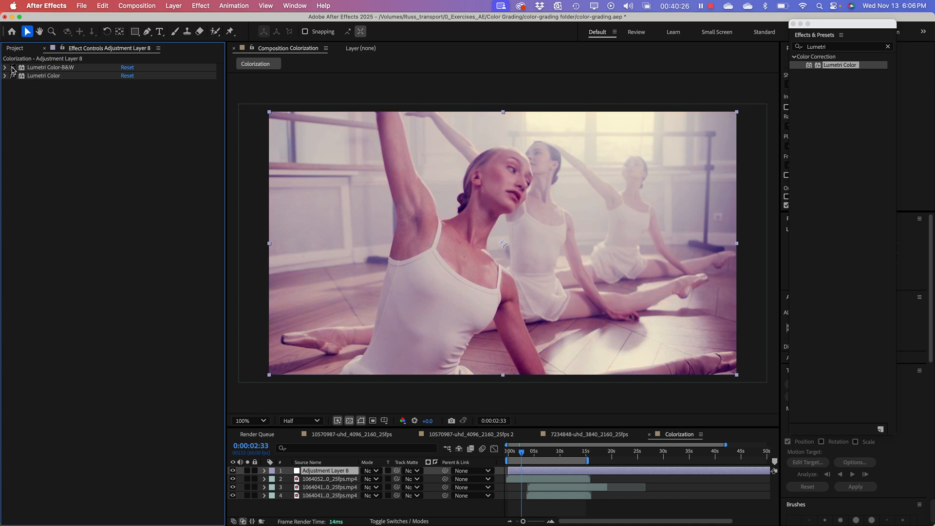
# Step: Compare the color-wheel tint with Lumetri Color-B&W off and on at several frames, leaving the effect on at 0:00:01:53
pyautogui.click(12, 68)
pyautogui.click(12, 68)
pyautogui.click(13, 68)
pyautogui.click(55, 76)
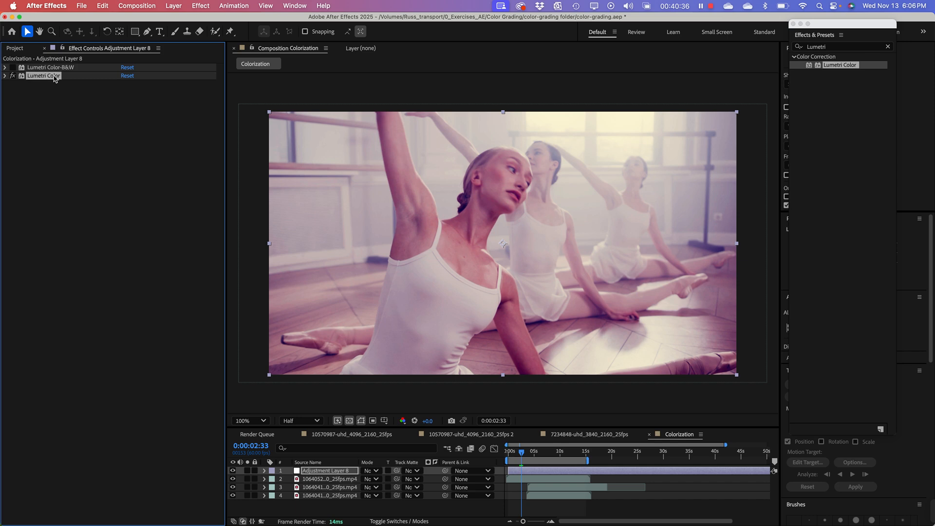
pyautogui.moveTo(528, 457)
pyautogui.mouseDown()
pyautogui.moveTo(553, 454)
pyautogui.moveTo(524, 457)
pyautogui.mouseUp()
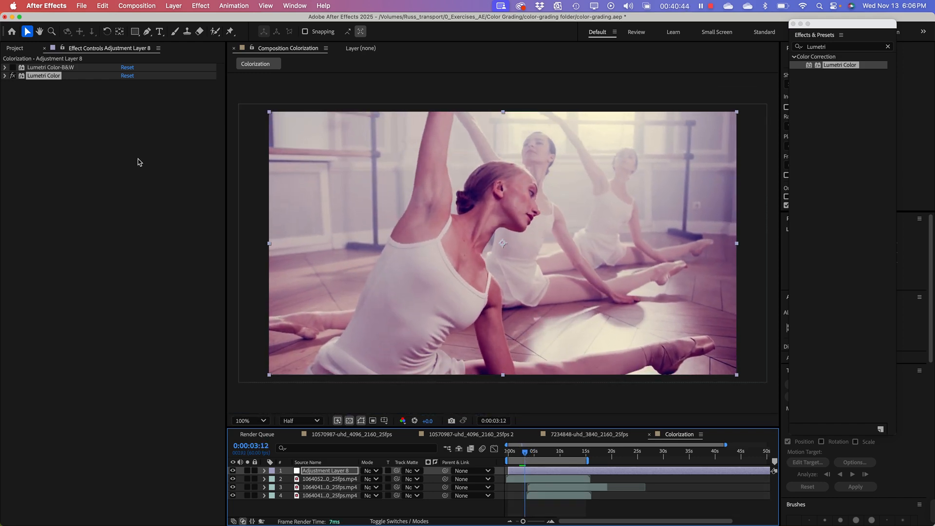
pyautogui.click(12, 67)
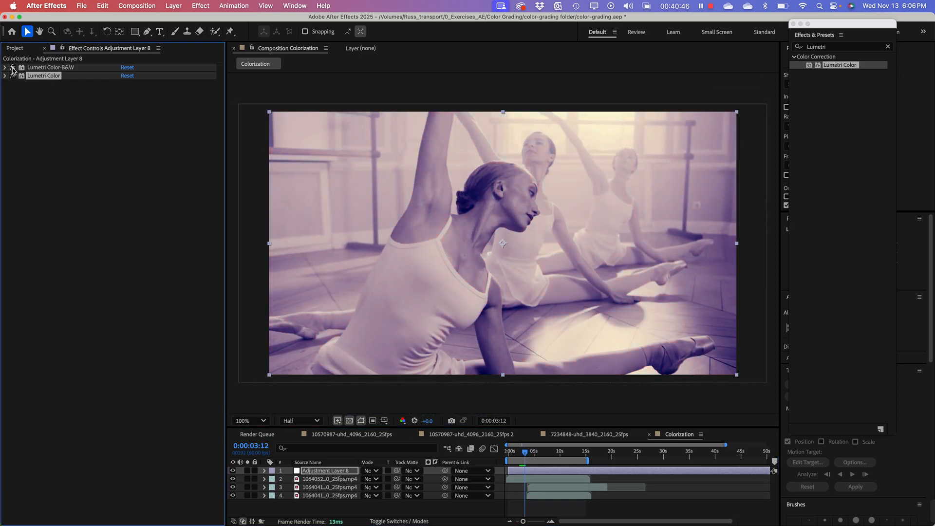
pyautogui.click(12, 68)
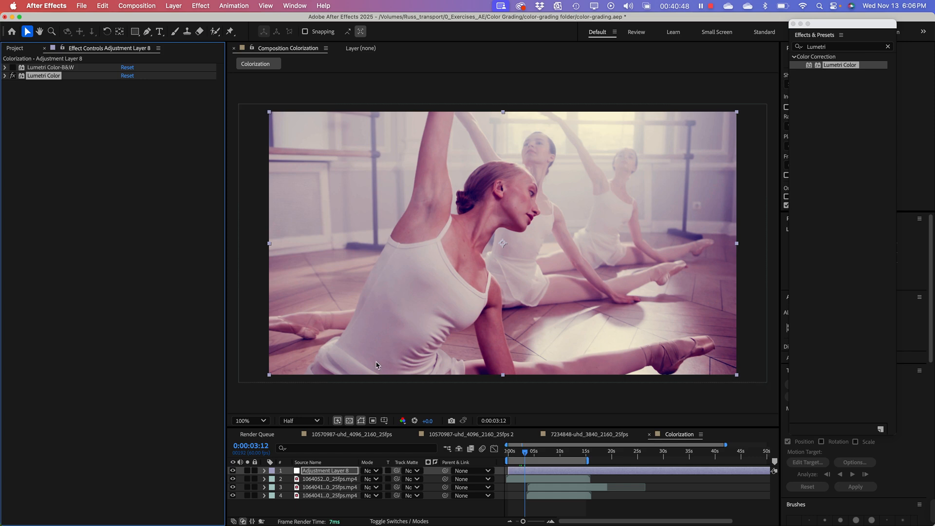
pyautogui.click(13, 68)
pyautogui.moveTo(526, 456)
pyautogui.mouseDown()
pyautogui.moveTo(583, 454)
pyautogui.moveTo(513, 458)
pyautogui.mouseUp()
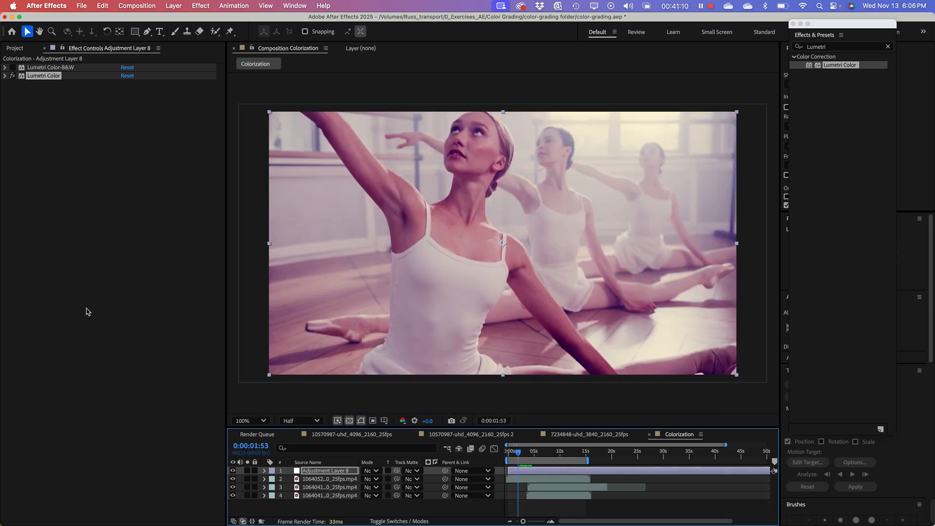
pyautogui.click(12, 67)
pyautogui.click(41, 157)
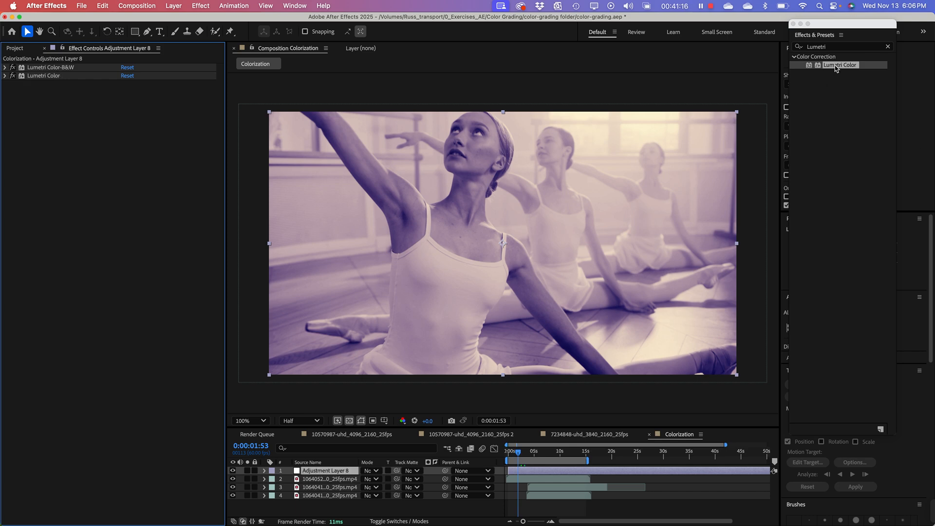
# Step: Add a second Lumetri Color effect to Adjustment Layer 8 and set its Vignette Amount to 5.0
pyautogui.moveTo(836, 67); pyautogui.dragTo(325, 472)
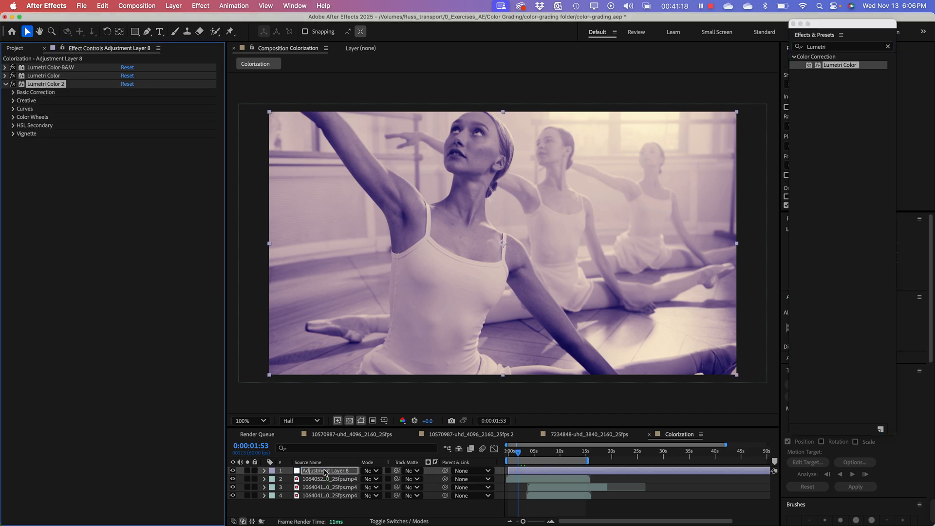
pyautogui.click(13, 135)
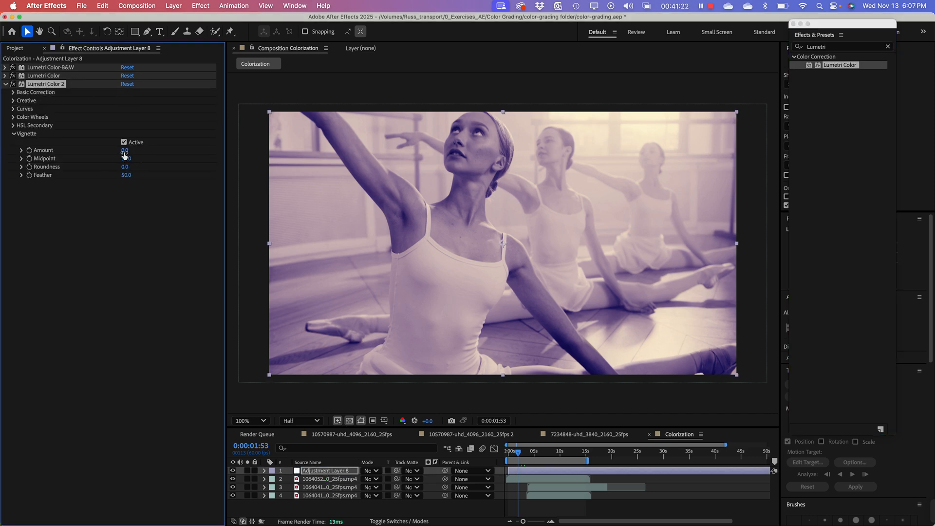
pyautogui.moveTo(123, 151); pyautogui.dragTo(410, 158)
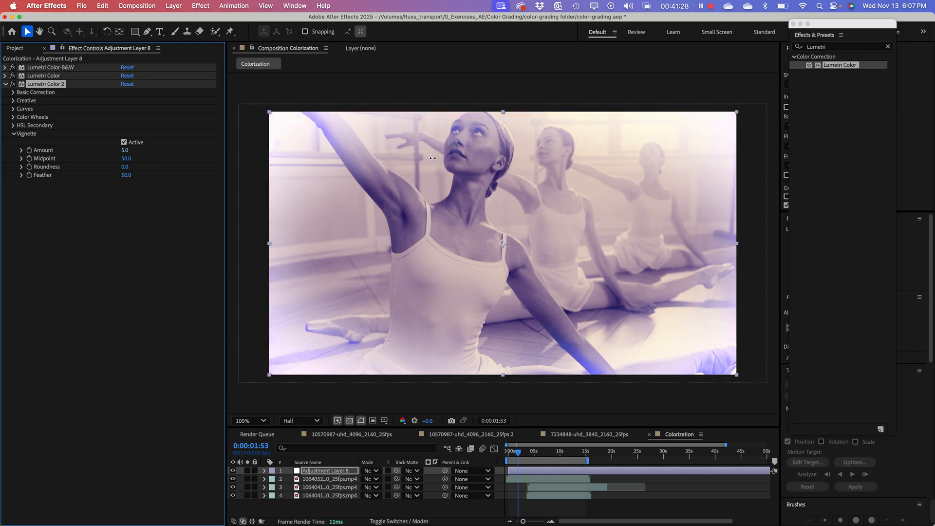
# Step: Check the white vignette up to 0:00:03:29, then set its Midpoint to 46.0 and Roundness to -14.0
pyautogui.moveTo(518, 451)
pyautogui.mouseDown()
pyautogui.moveTo(570, 454)
pyautogui.moveTo(520, 456)
pyautogui.mouseUp()
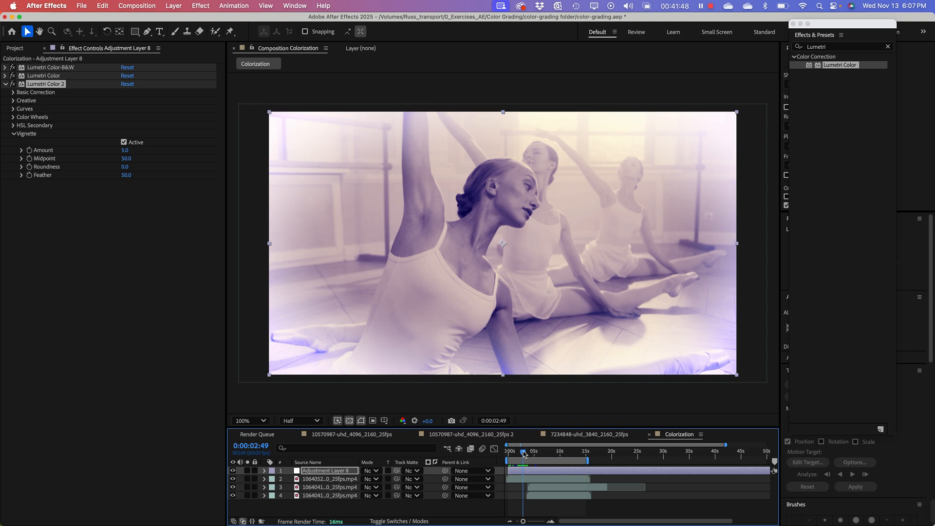
pyautogui.moveTo(524, 454); pyautogui.dragTo(527, 455)
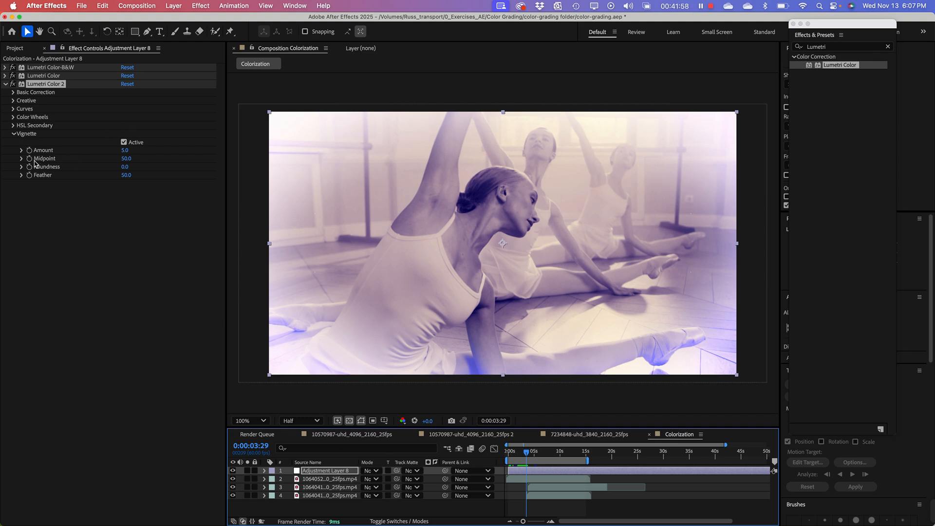
pyautogui.moveTo(126, 158)
pyautogui.mouseDown()
pyautogui.moveTo(192, 158)
pyautogui.moveTo(119, 167)
pyautogui.mouseUp()
pyautogui.click(95, 243)
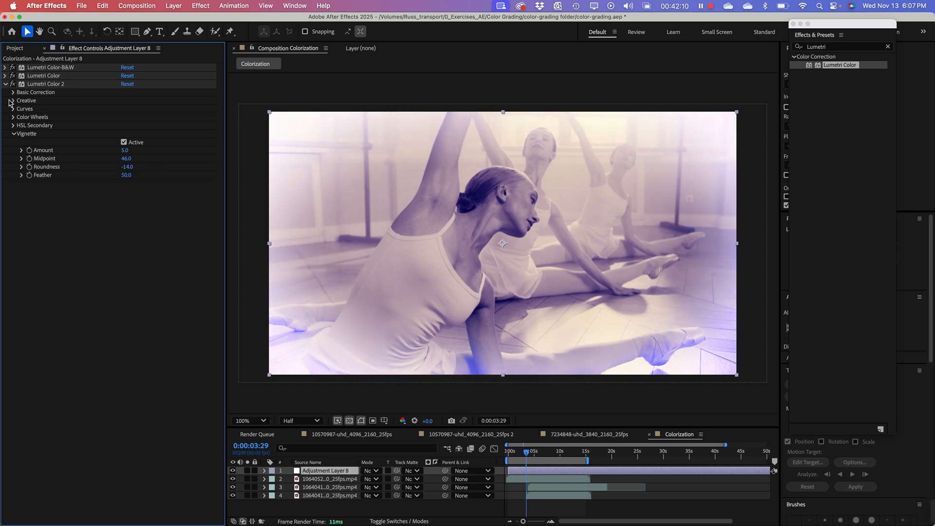
pyautogui.click(5, 84)
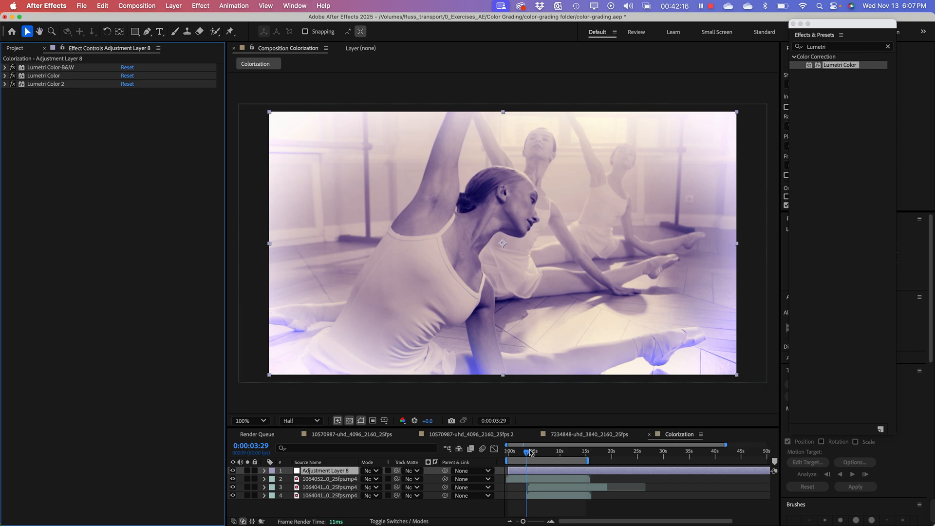
# Step: Check the close-up at 0:00:07:04, switch Lumetri Color-B&W off, and return to 0:00:02:55
pyautogui.moveTo(531, 454)
pyautogui.mouseDown()
pyautogui.moveTo(573, 455)
pyautogui.moveTo(547, 455)
pyautogui.mouseUp()
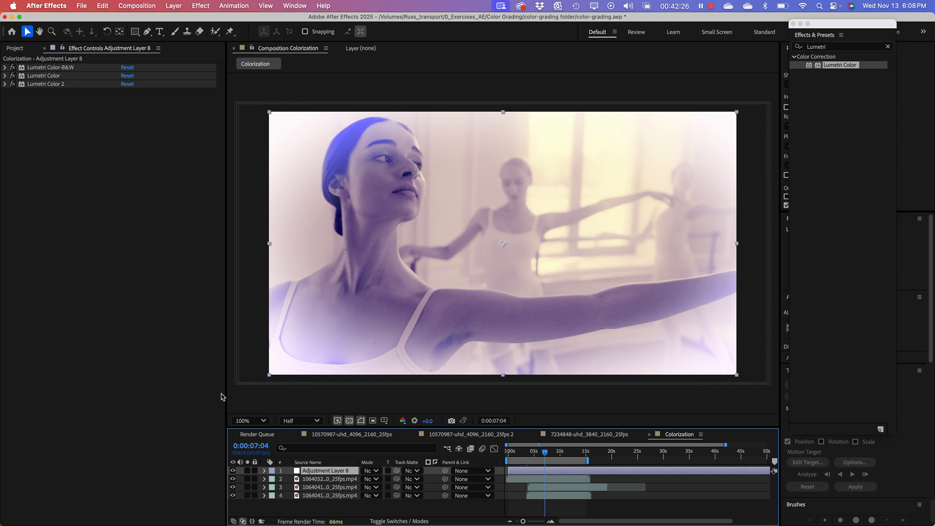
pyautogui.click(13, 69)
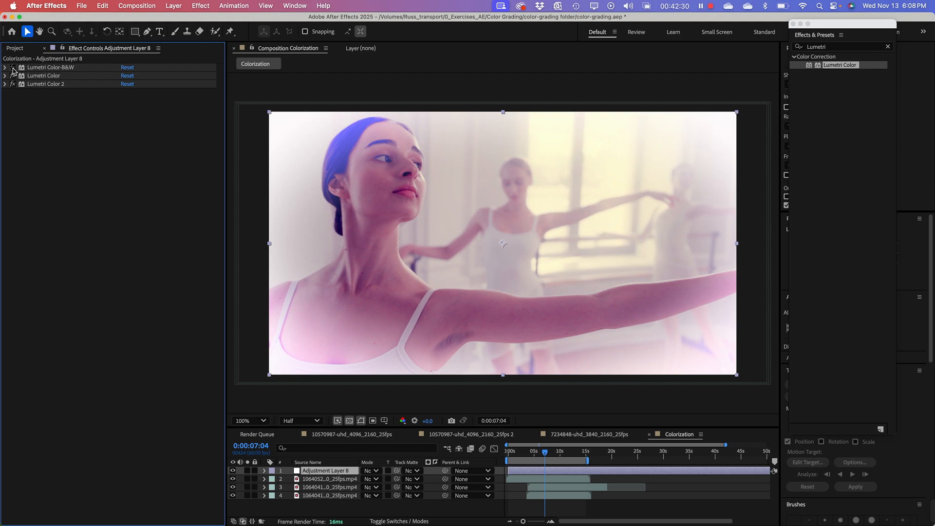
pyautogui.click(13, 69)
pyautogui.moveTo(544, 452); pyautogui.dragTo(523, 456)
pyautogui.click(112, 267)
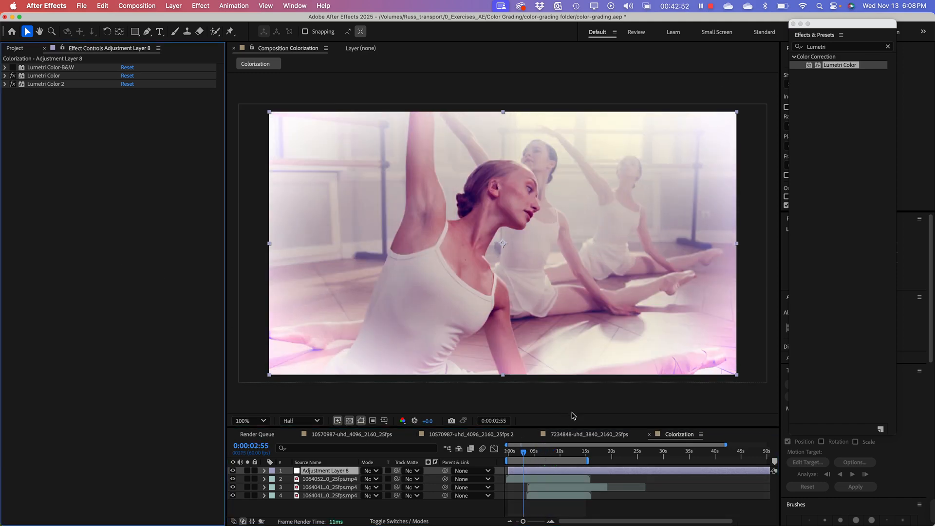
# Step: Make the timeline area taller and move the floating Effects & Presets panel lower
pyautogui.moveTo(575, 427); pyautogui.dragTo(570, 411)
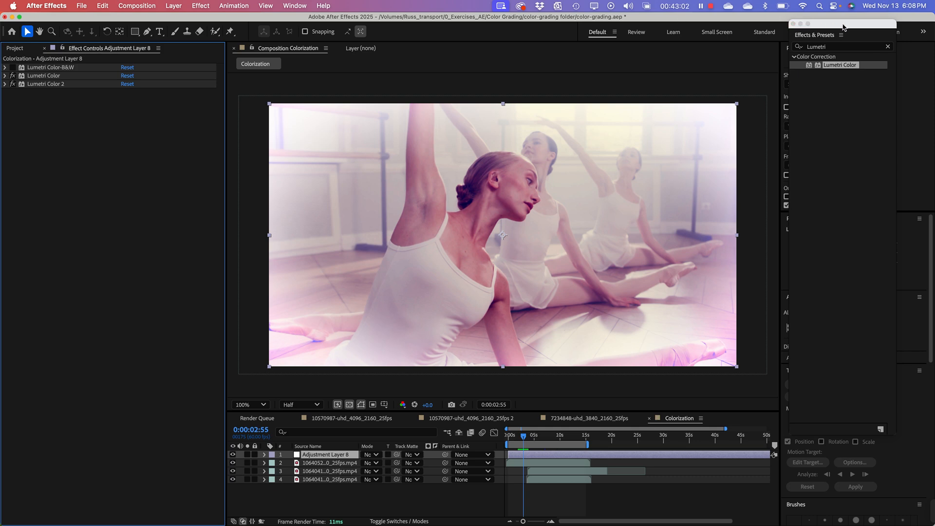
pyautogui.moveTo(851, 24); pyautogui.dragTo(841, 68)
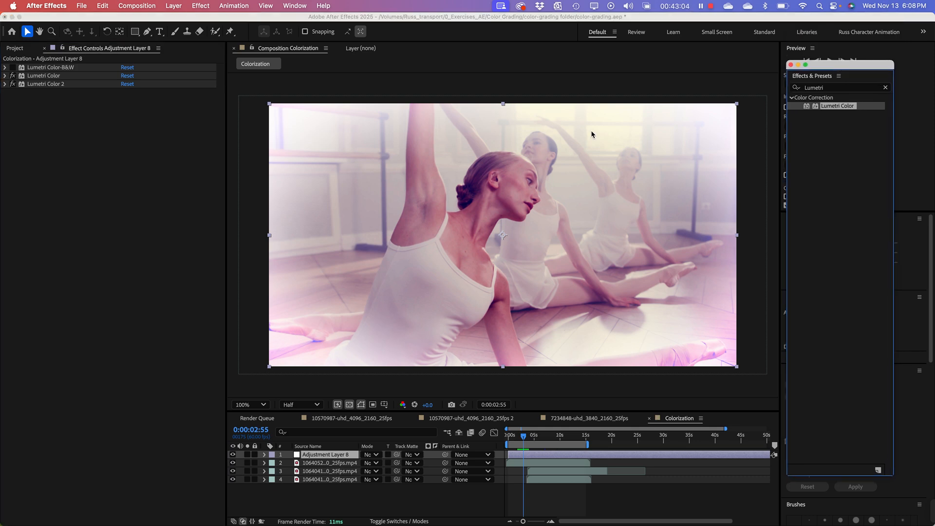
pyautogui.click(101, 124)
# Step: Show the project items and expand the Footage folder
pyautogui.click(19, 48)
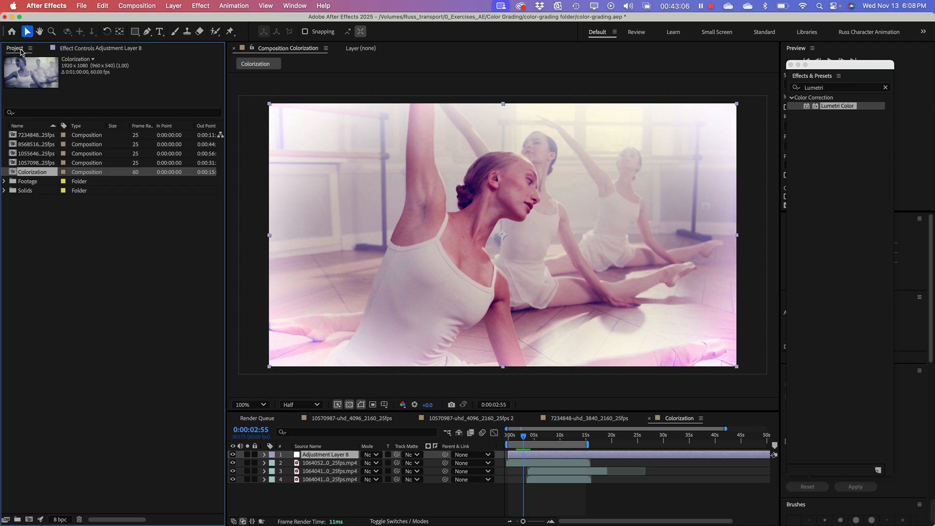
pyautogui.click(66, 248)
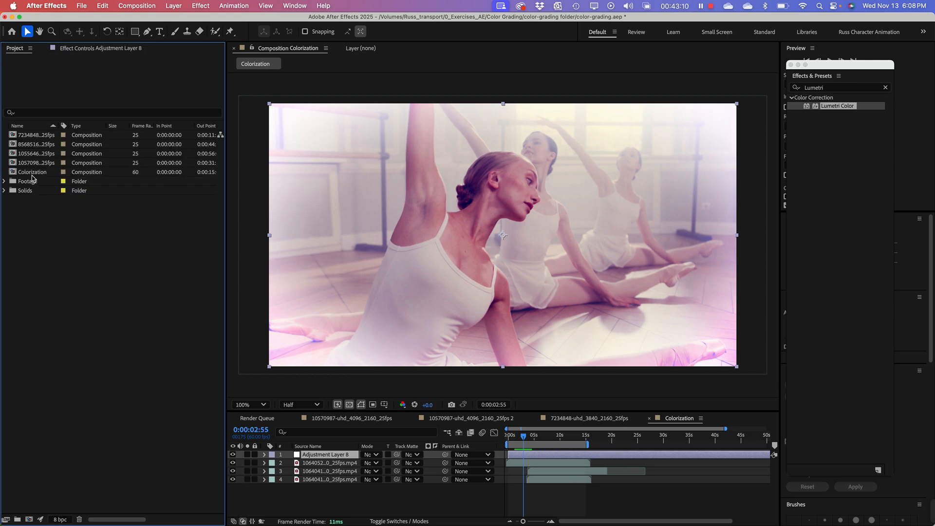
pyautogui.click(32, 175)
pyautogui.click(30, 181)
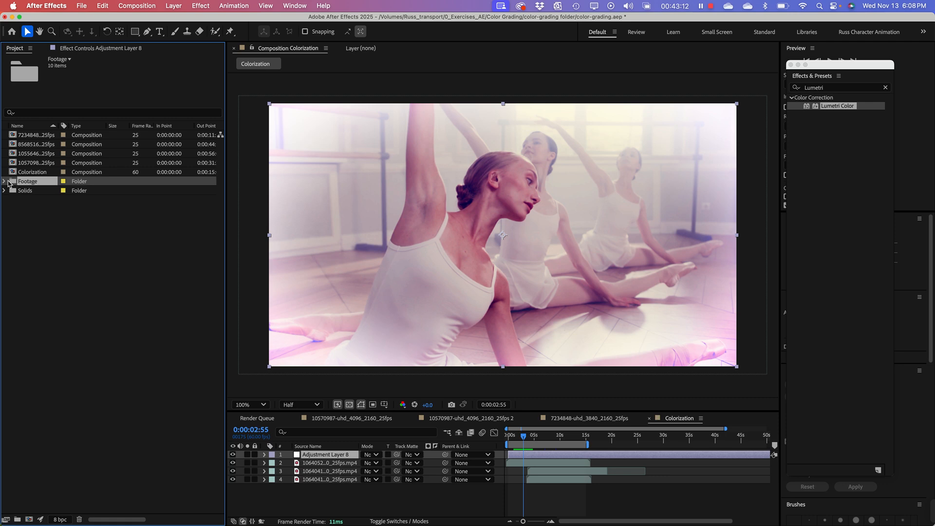
pyautogui.click(4, 181)
pyautogui.click(42, 346)
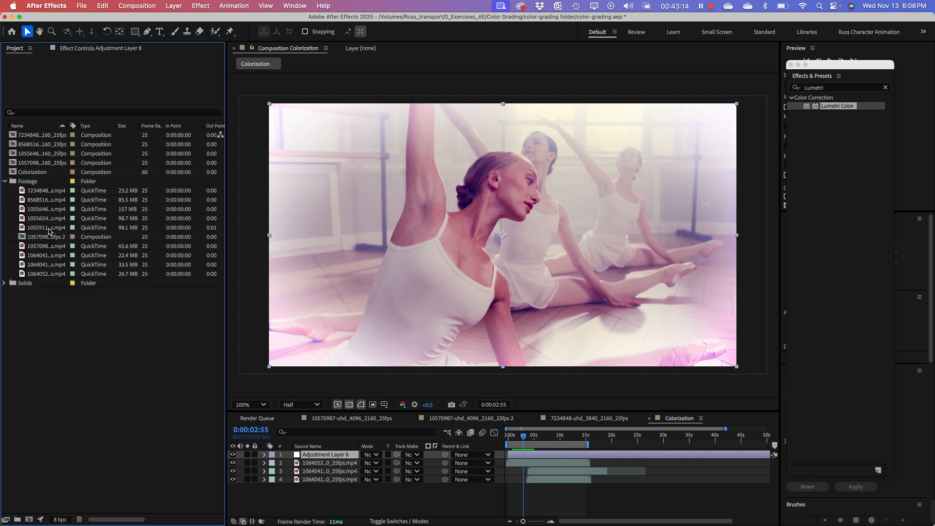
# Step: Create a new composition from the 8568516-uhd_4096_2160_25fps.mp4 clip of the guitarist on the stairs
pyautogui.click(40, 200)
pyautogui.click(38, 209)
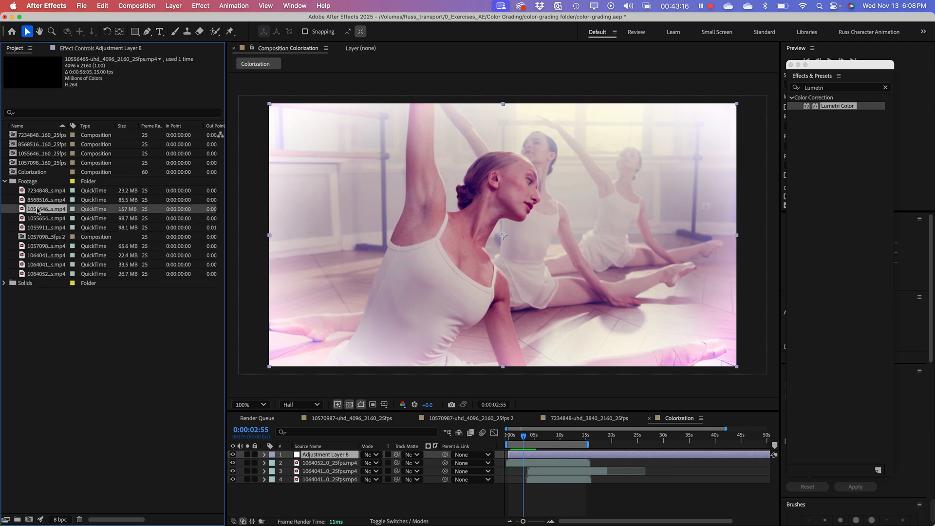
pyautogui.click(42, 201)
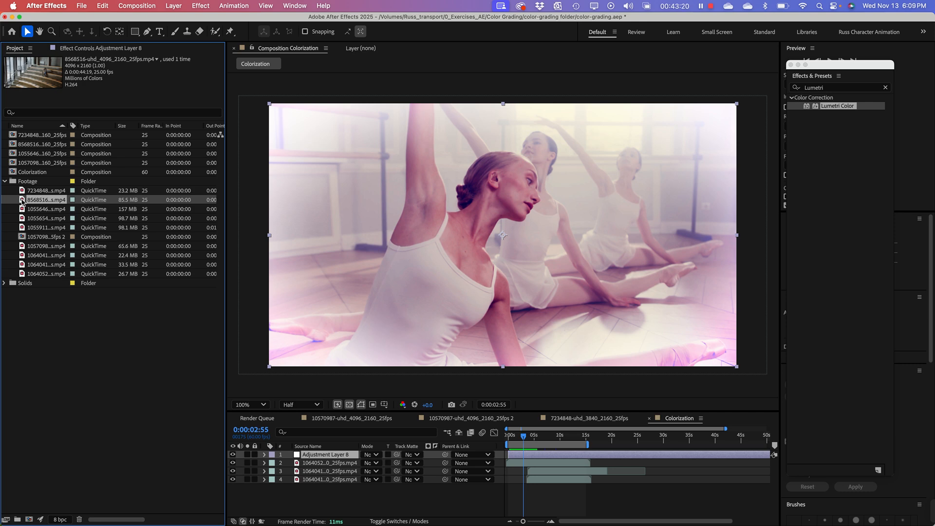
pyautogui.rightClick(22, 202)
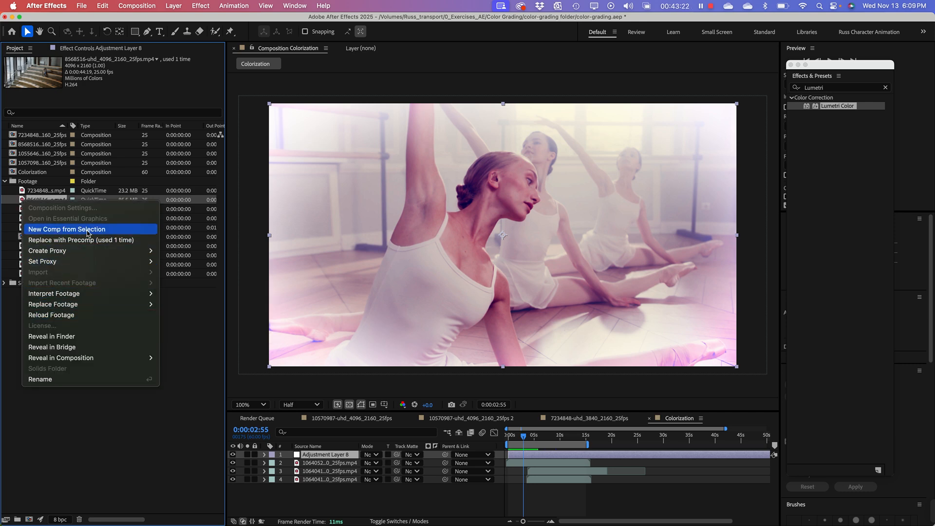
pyautogui.click(89, 232)
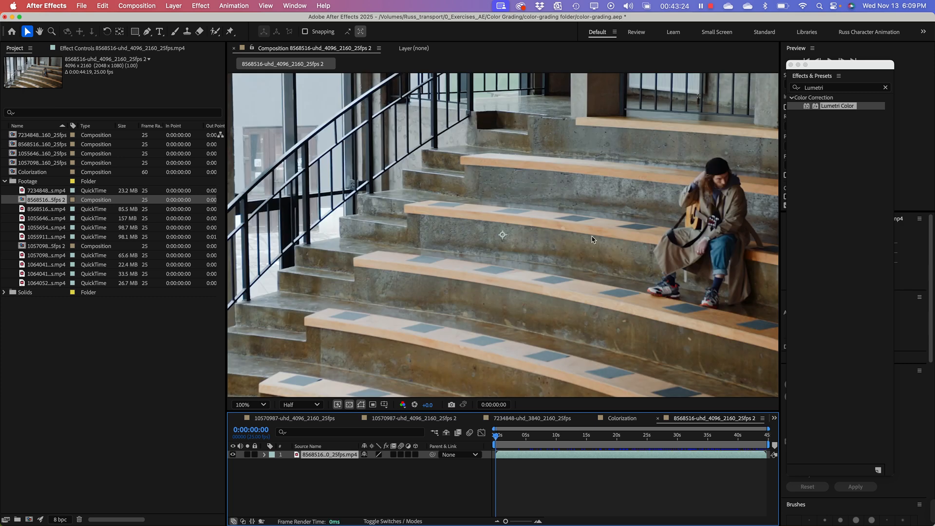
# Step: Widen the composition area slightly and add an adjustment layer above the stairs clip
pyautogui.press(',')
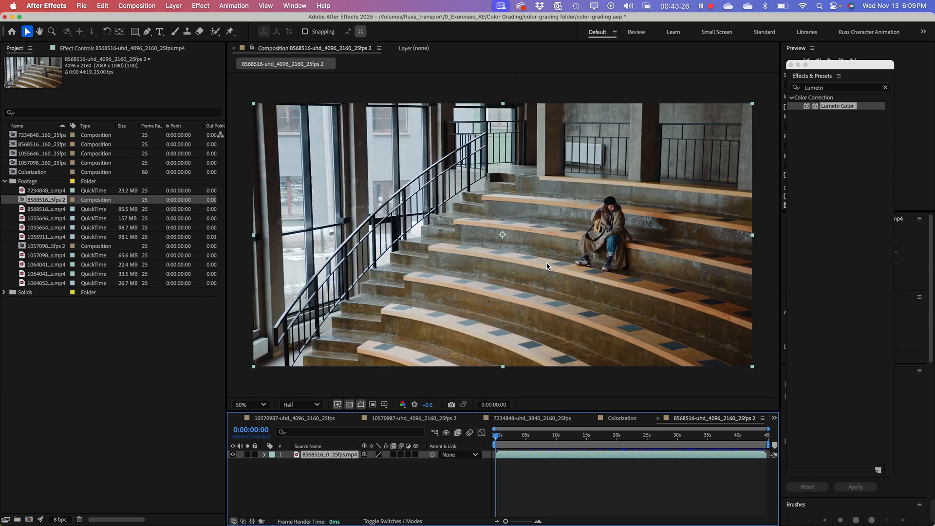
pyautogui.press(',')
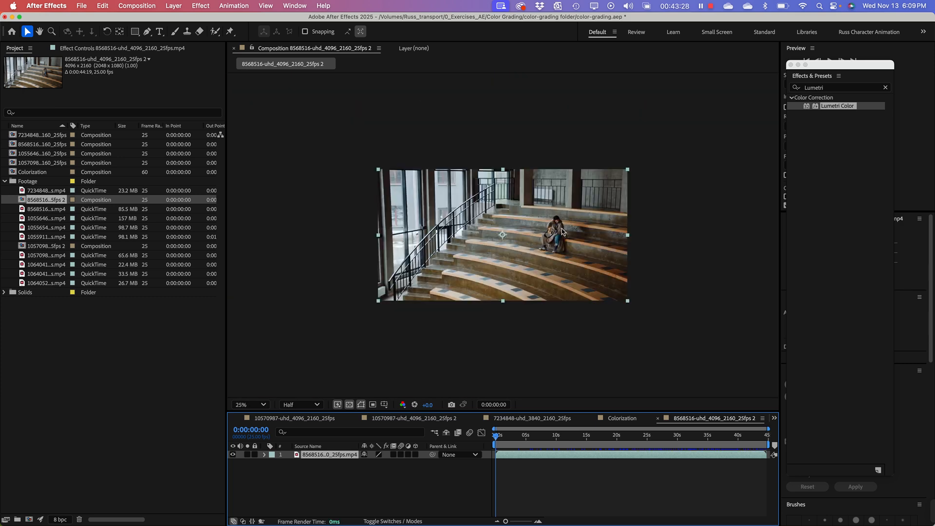
pyautogui.press('.')
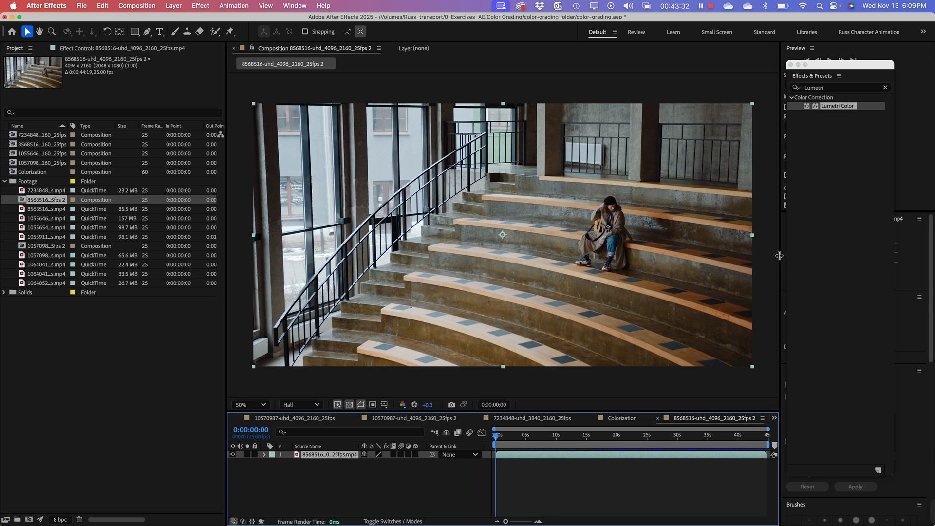
pyautogui.moveTo(778, 256); pyautogui.dragTo(792, 255)
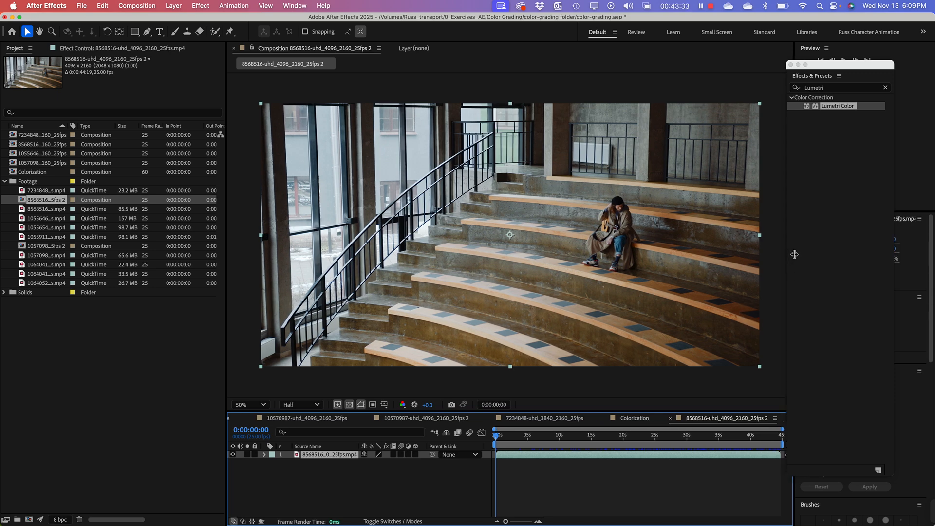
pyautogui.rightClick(300, 471)
pyautogui.moveTo(350, 399)
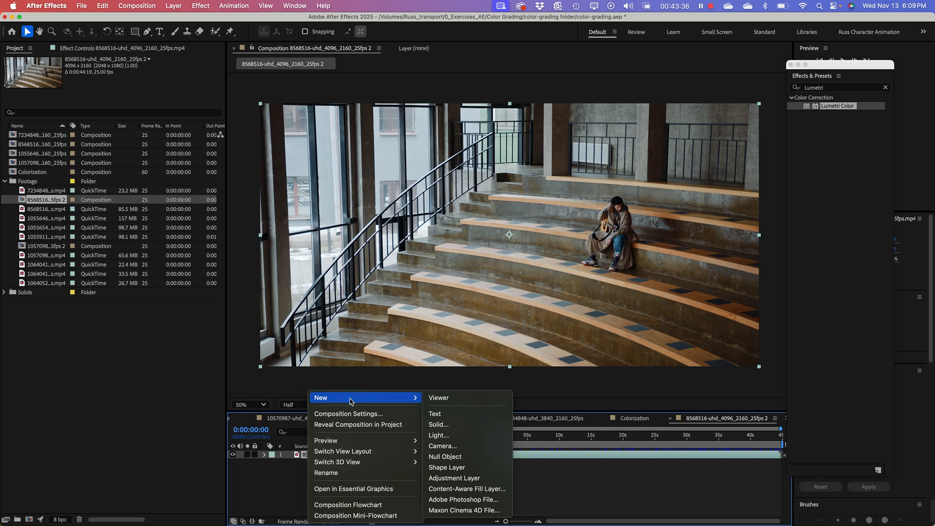
pyautogui.click(456, 477)
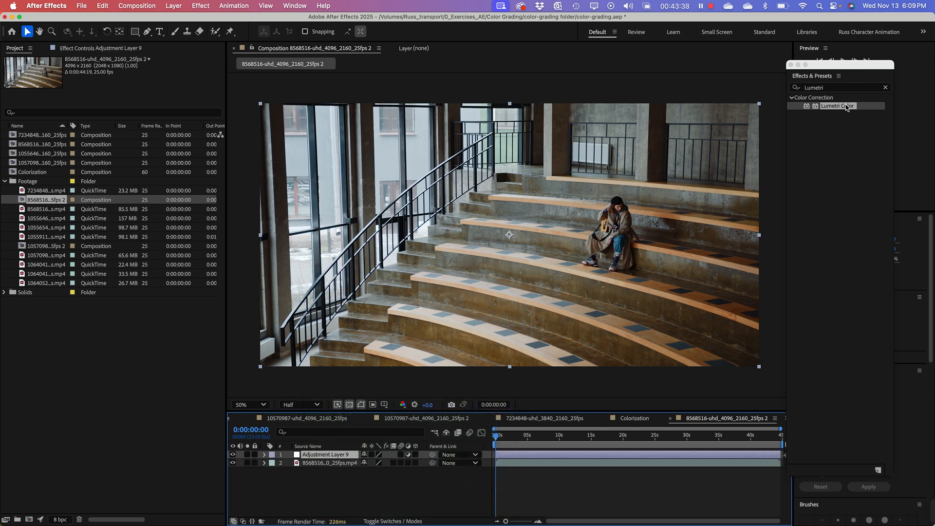
# Step: Apply Lumetri Color to the adjustment layer and display the Lumetri Scopes for the stairs composition
pyautogui.moveTo(846, 107); pyautogui.dragTo(326, 457)
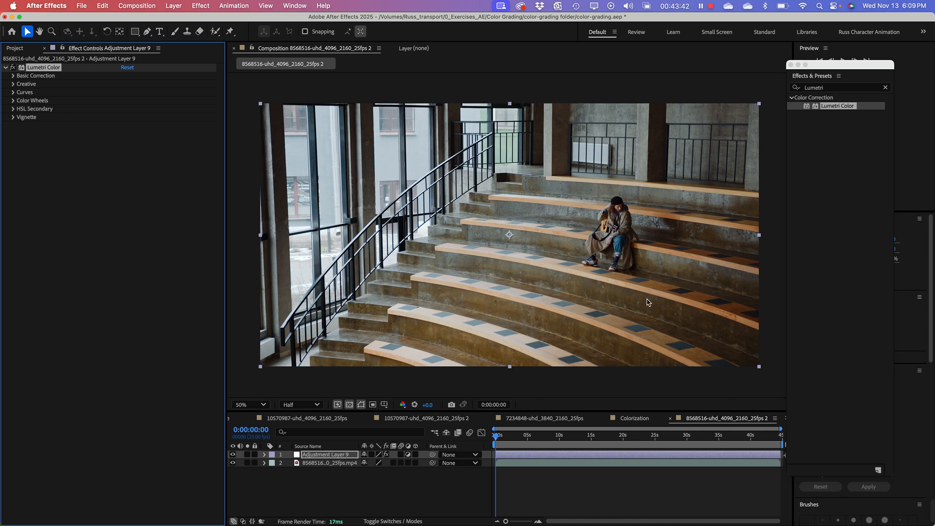
pyautogui.click(92, 208)
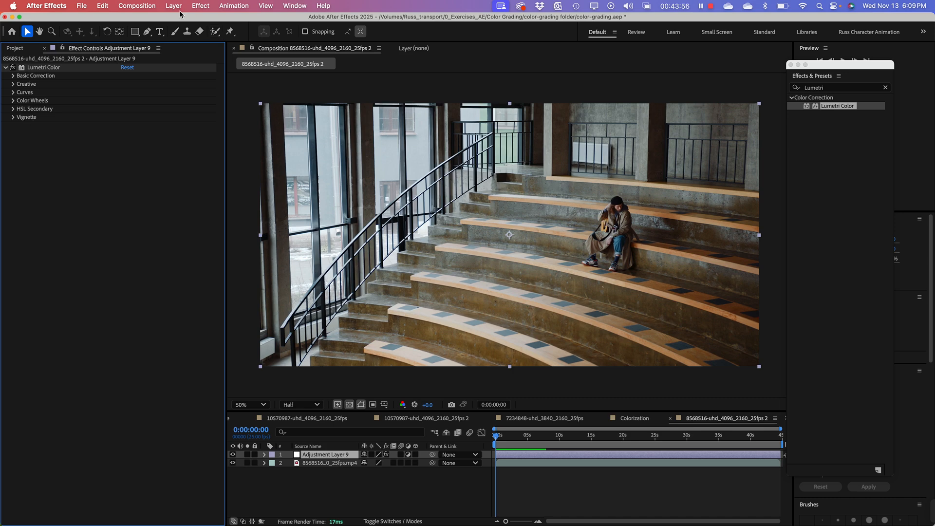
pyautogui.click(297, 5)
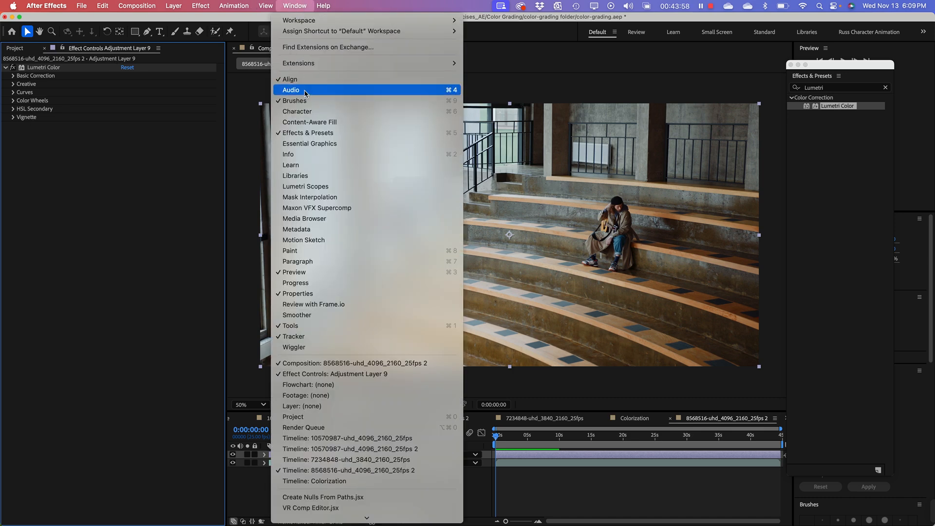
pyautogui.click(319, 188)
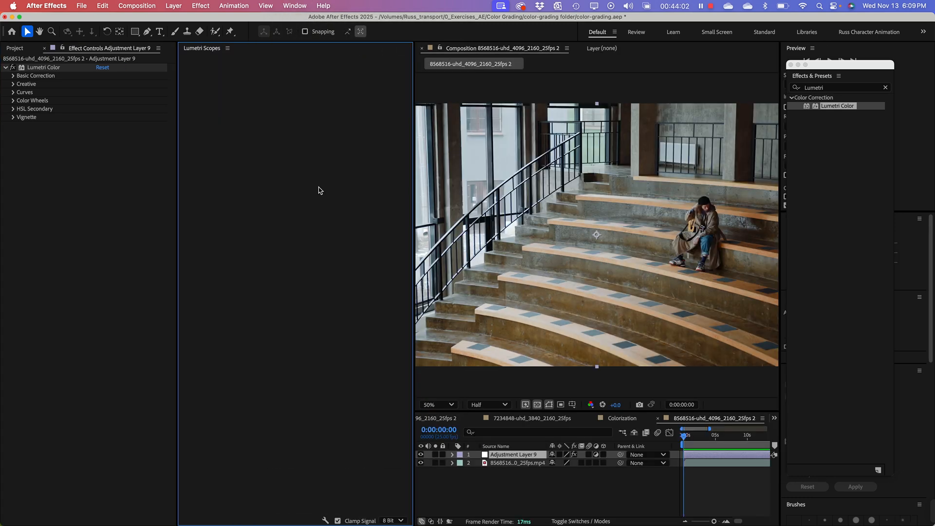
pyautogui.click(506, 455)
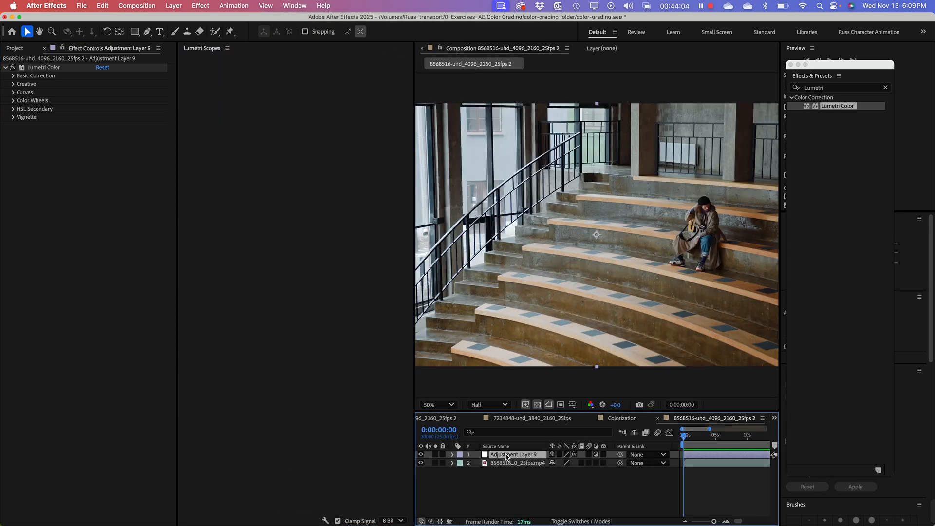
pyautogui.click(508, 463)
pyautogui.click(507, 454)
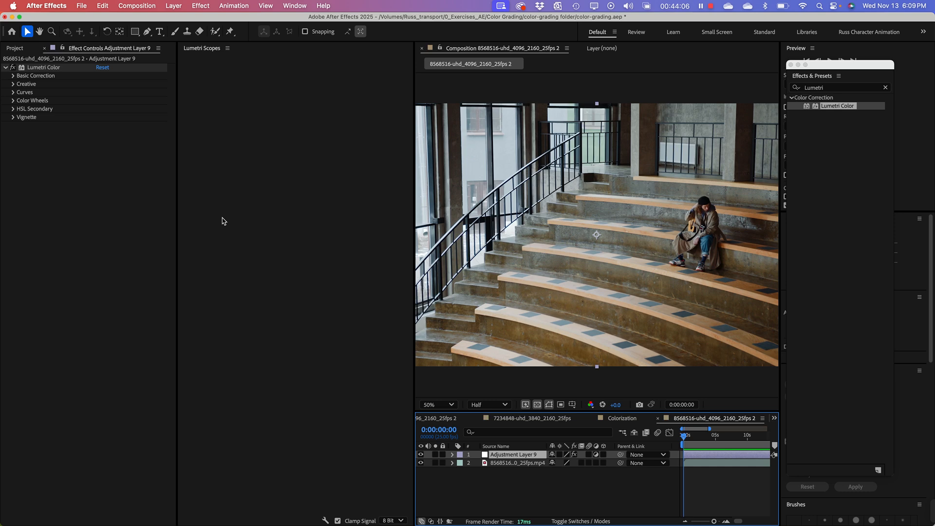
pyautogui.click(45, 69)
pyautogui.click(249, 154)
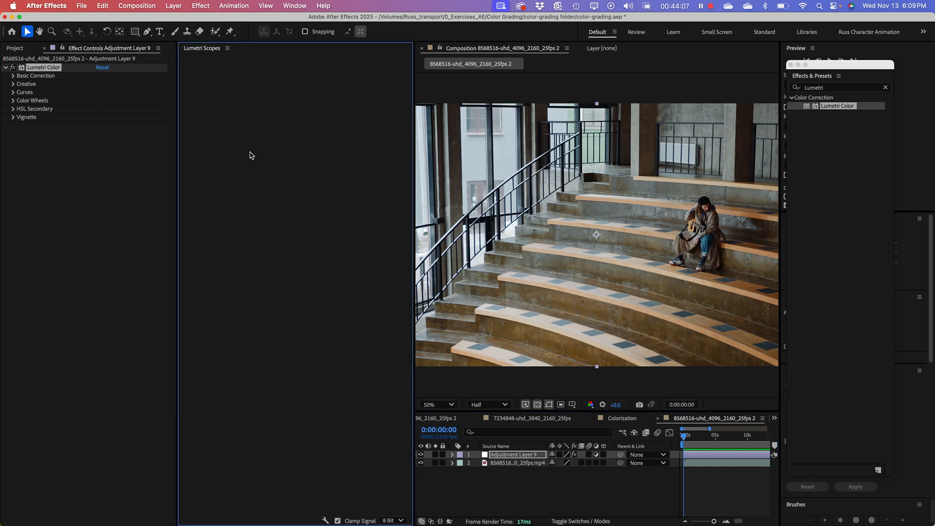
pyautogui.click(420, 258)
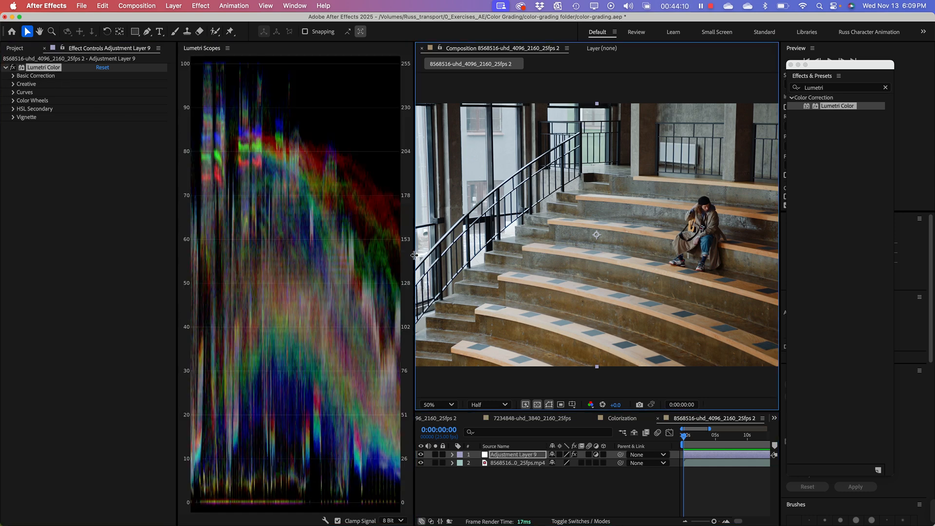
# Step: Move the floating Effects & Presets panel aside and enlarge the Lumetri Scopes, with the composition shown at 25%
pyautogui.moveTo(413, 255); pyautogui.dragTo(436, 255)
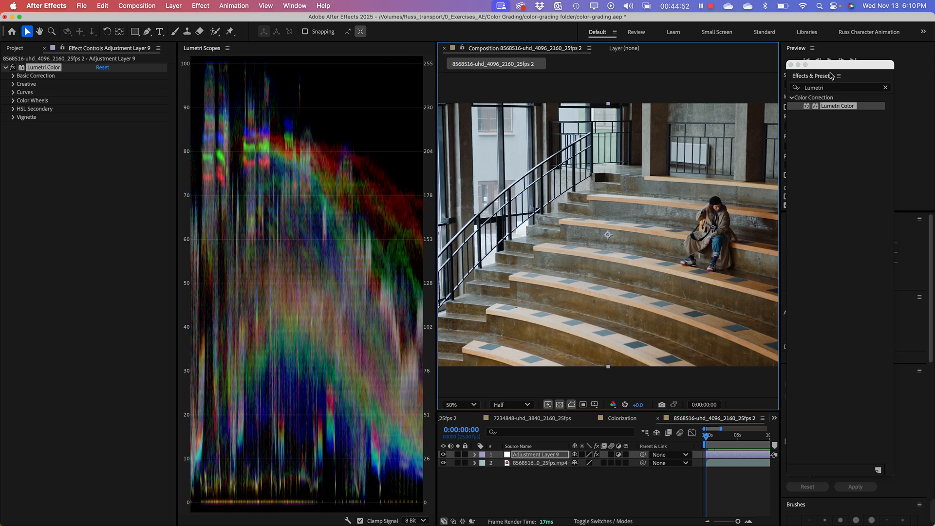
pyautogui.moveTo(832, 73); pyautogui.dragTo(874, 75)
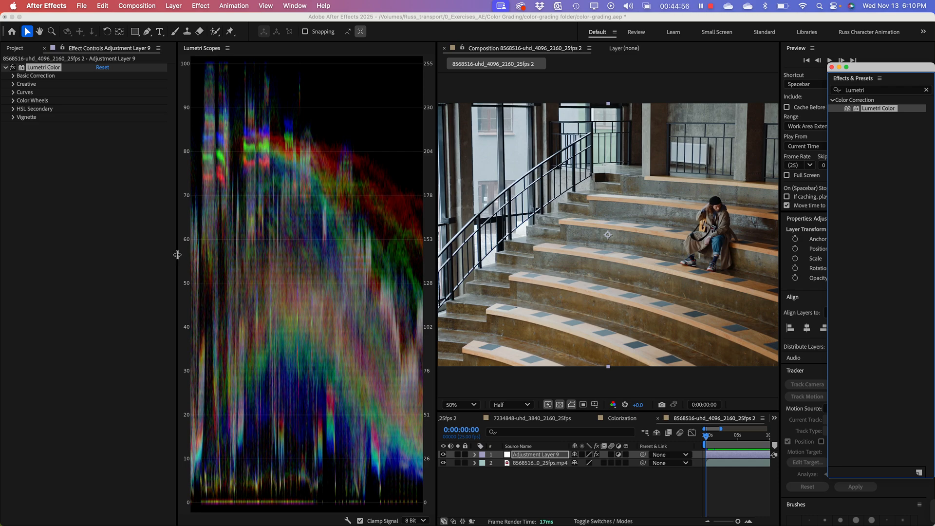
pyautogui.moveTo(177, 255); pyautogui.dragTo(77, 255)
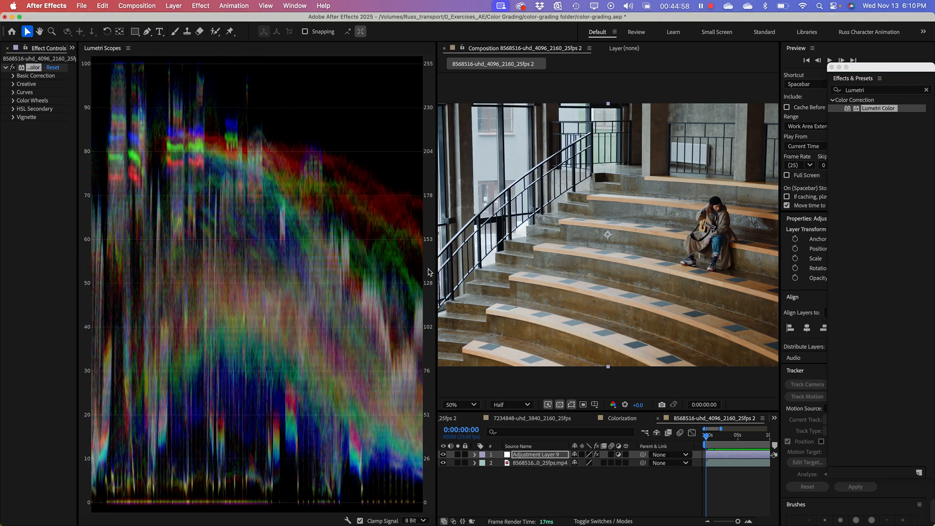
pyautogui.moveTo(436, 268); pyautogui.dragTo(310, 280)
pyautogui.click(500, 286)
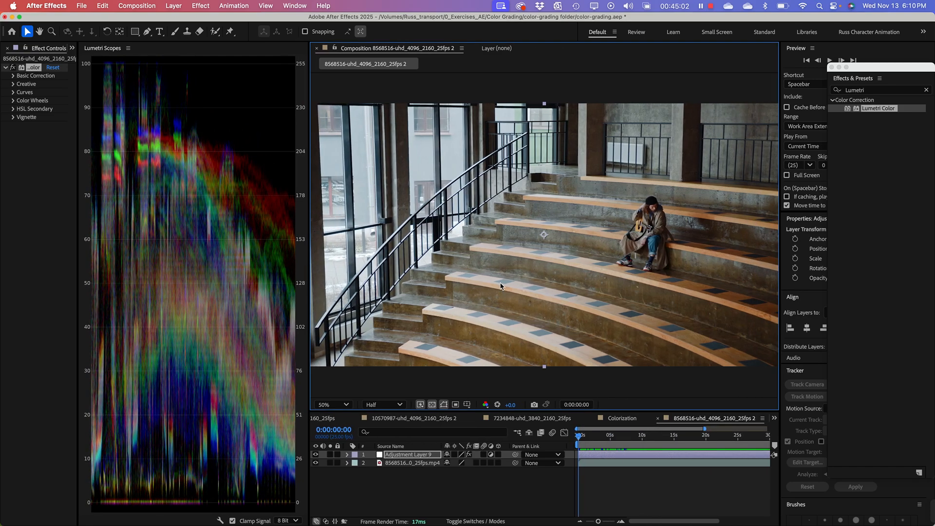
pyautogui.press(',')
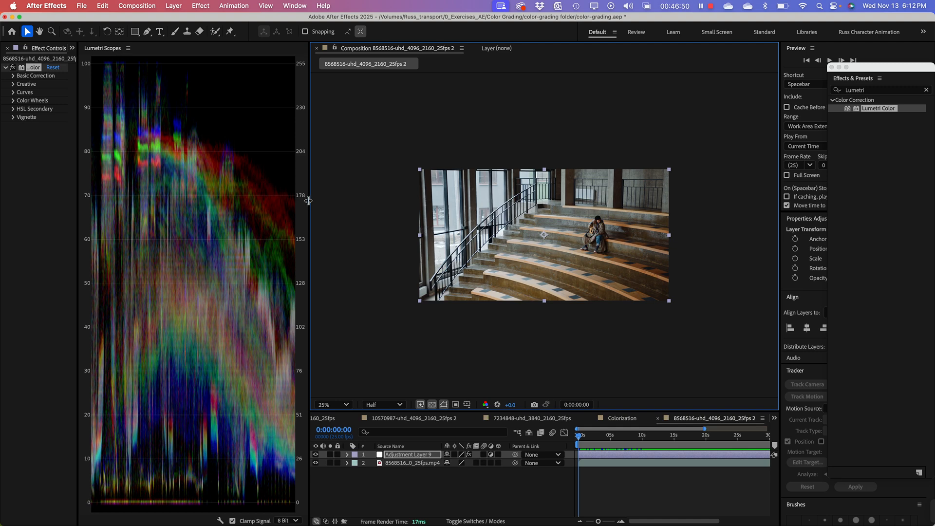
pyautogui.moveTo(308, 201); pyautogui.dragTo(439, 209)
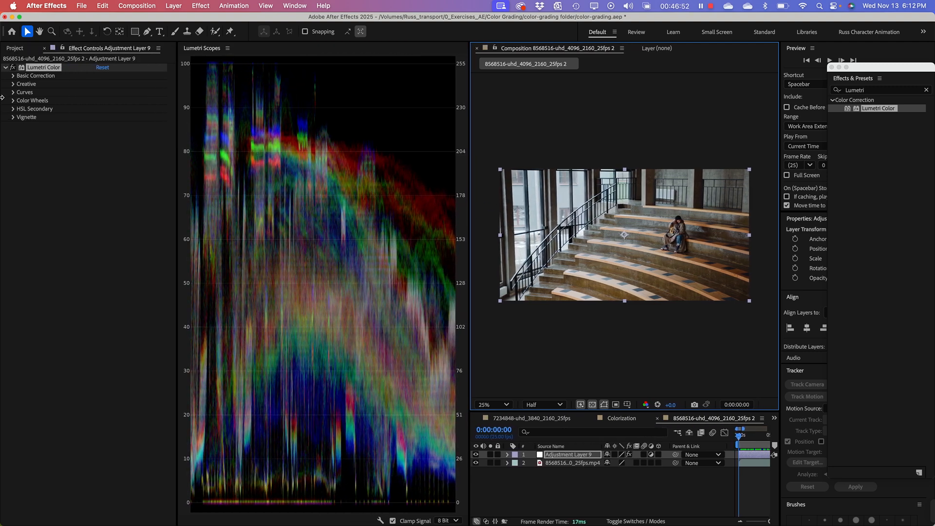
# Step: Expand Lumetri Color's Basic Correction settings and reveal the Highlights and Shadows sliders
pyautogui.click(13, 76)
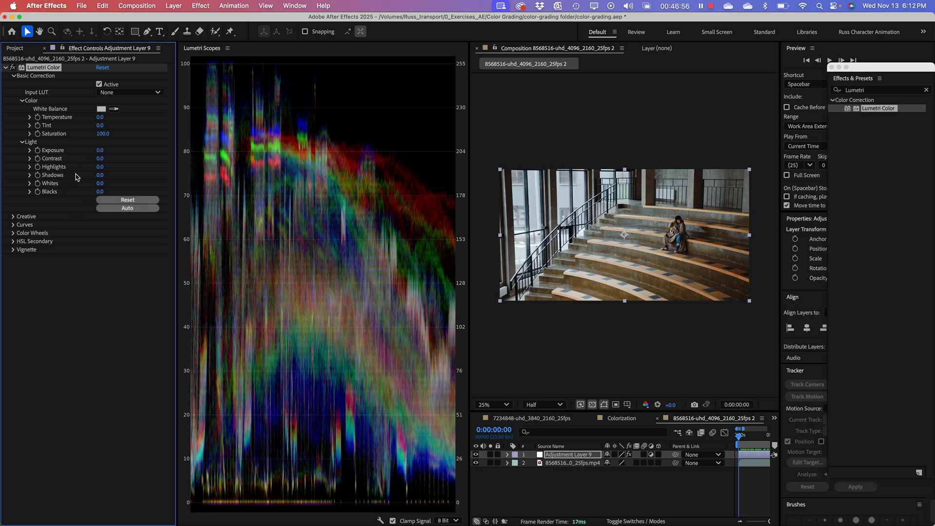
pyautogui.click(30, 166)
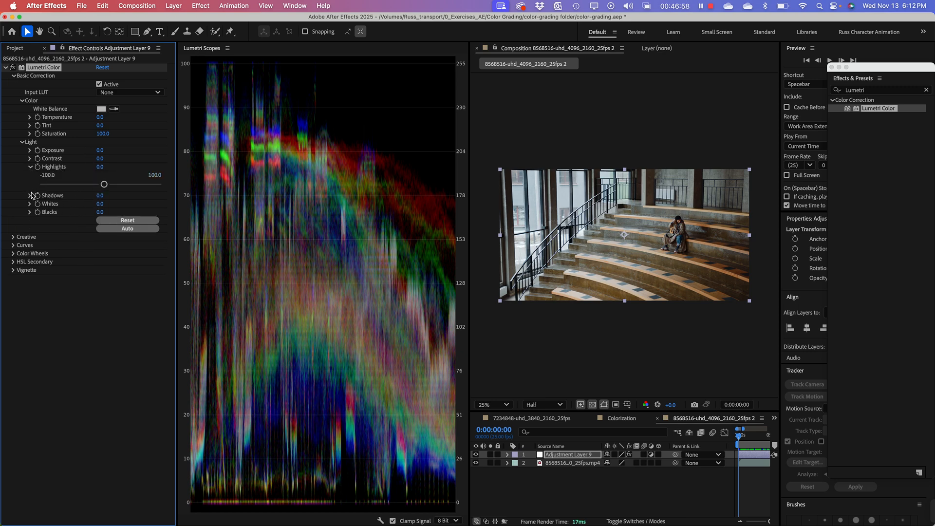
pyautogui.click(30, 196)
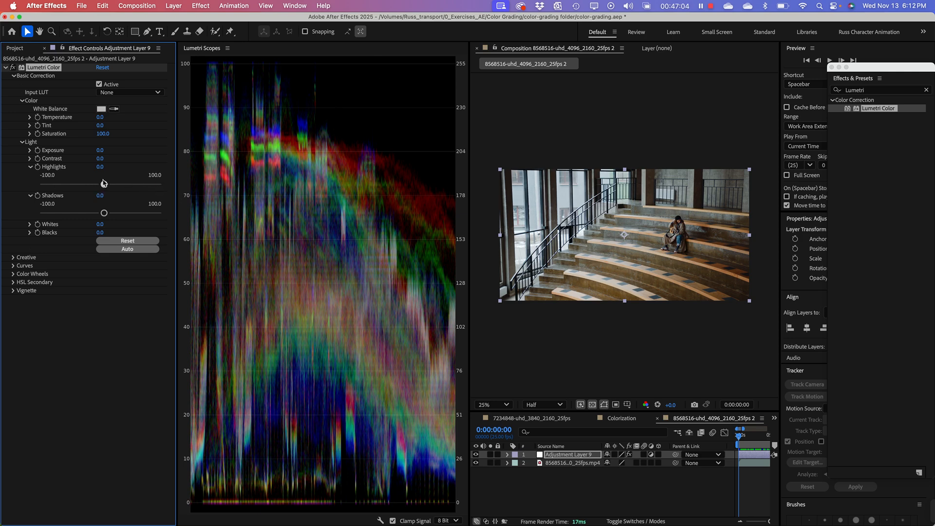
# Step: Try Highlights at 100 and Shadows at 100 and -100 against the scopes, returning both to about zero
pyautogui.moveTo(106, 186); pyautogui.dragTo(173, 195)
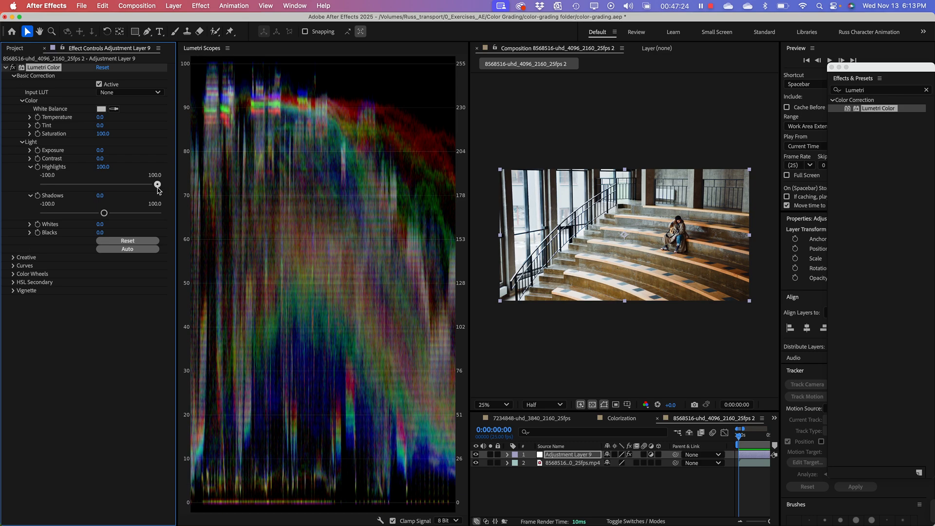
pyautogui.moveTo(157, 185); pyautogui.dragTo(170, 216)
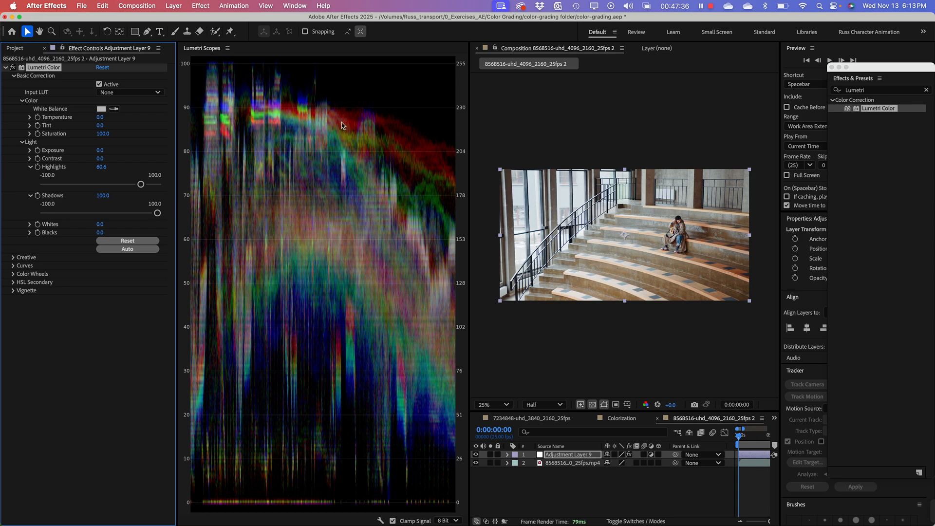
pyautogui.moveTo(156, 213); pyautogui.dragTo(35, 229)
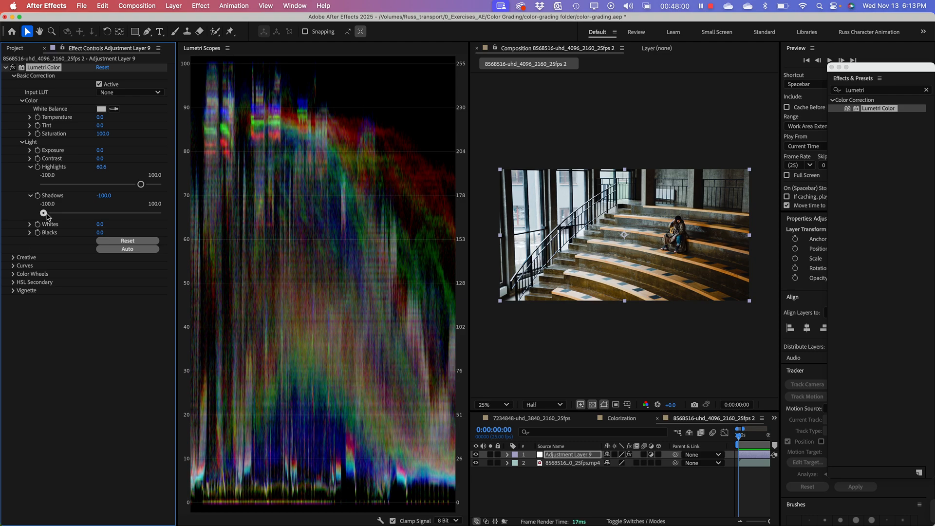
pyautogui.moveTo(44, 213); pyautogui.dragTo(99, 224)
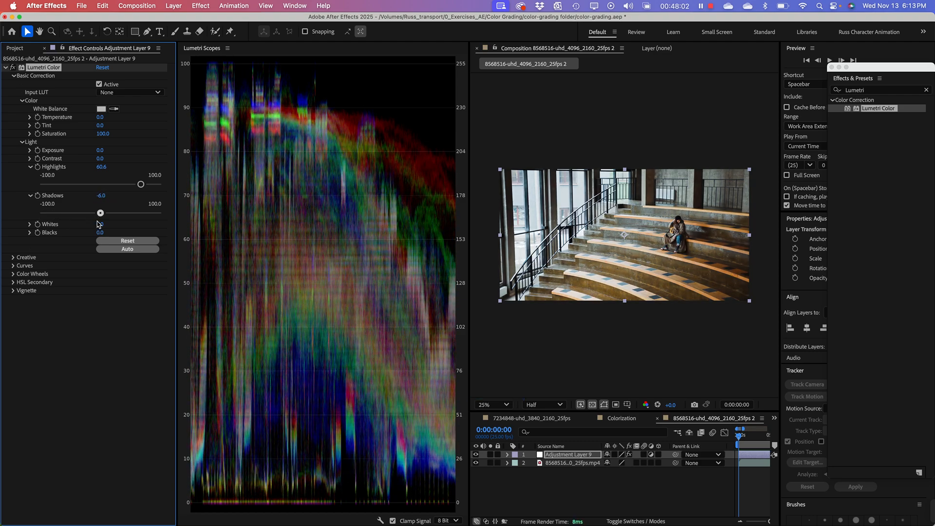
pyautogui.moveTo(141, 184); pyautogui.dragTo(104, 213)
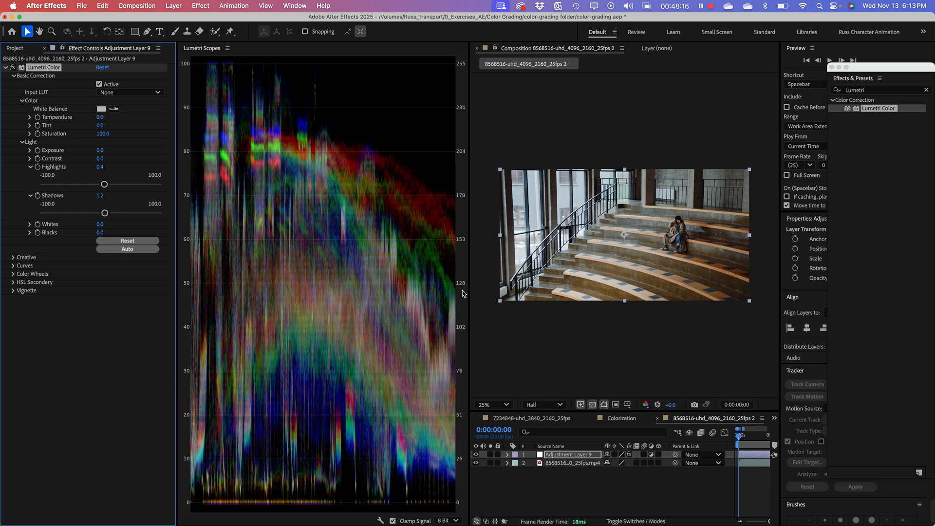
# Step: Darken the stairs shot with Shadows at -46.2 and Highlights at -35.7, and raise Exposure to 0.3
pyautogui.moveTo(469, 291); pyautogui.dragTo(465, 291)
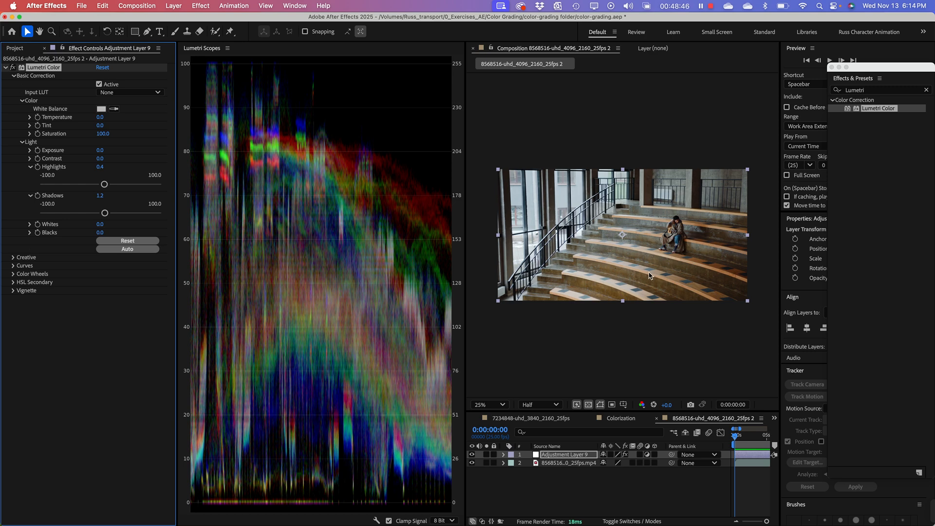
pyautogui.scroll(2, 648, 275)
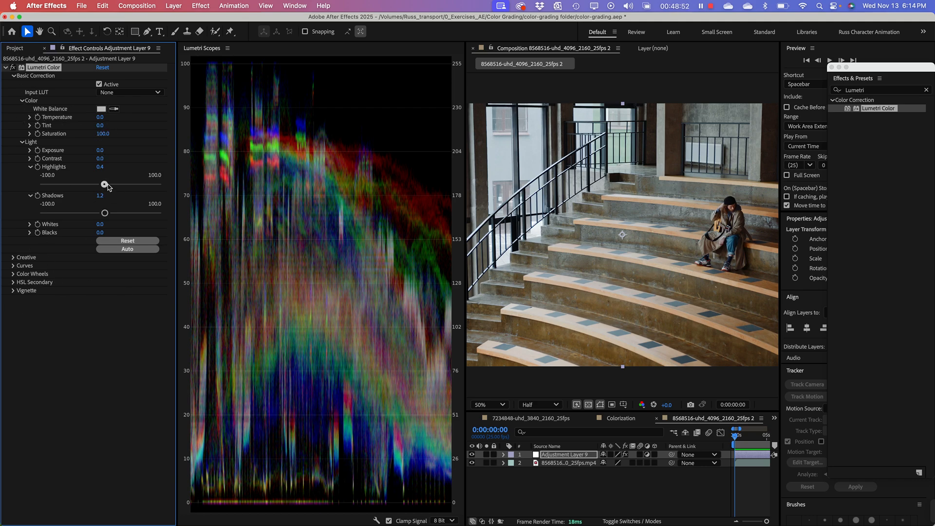
pyautogui.moveTo(104, 213); pyautogui.dragTo(74, 216)
pyautogui.moveTo(104, 184); pyautogui.dragTo(83, 184)
pyautogui.moveTo(100, 150)
pyautogui.mouseDown()
pyautogui.moveTo(111, 151)
pyautogui.moveTo(100, 151)
pyautogui.mouseUp()
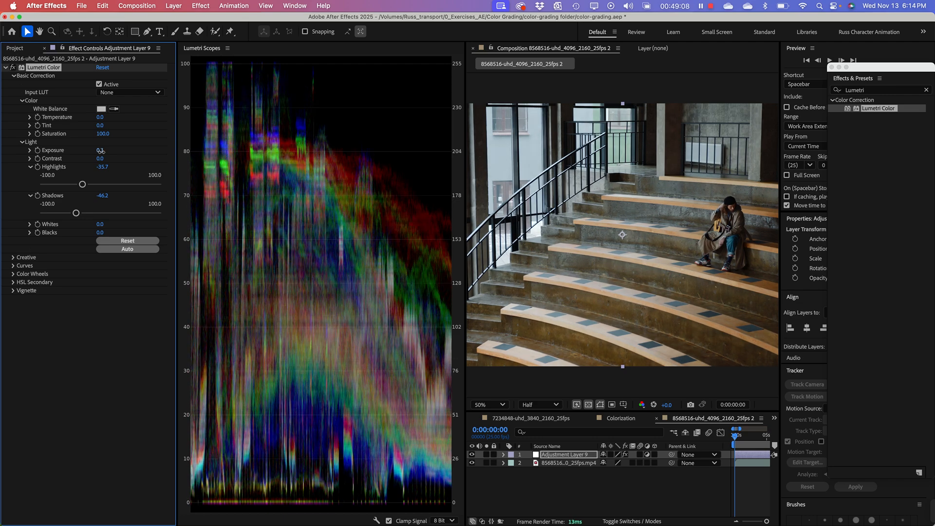
# Step: Split-tone the shot in Lumetri's Creative settings with a blue Shadow Tint and an orange Highlight Tint
pyautogui.scroll(-2, 471, 193)
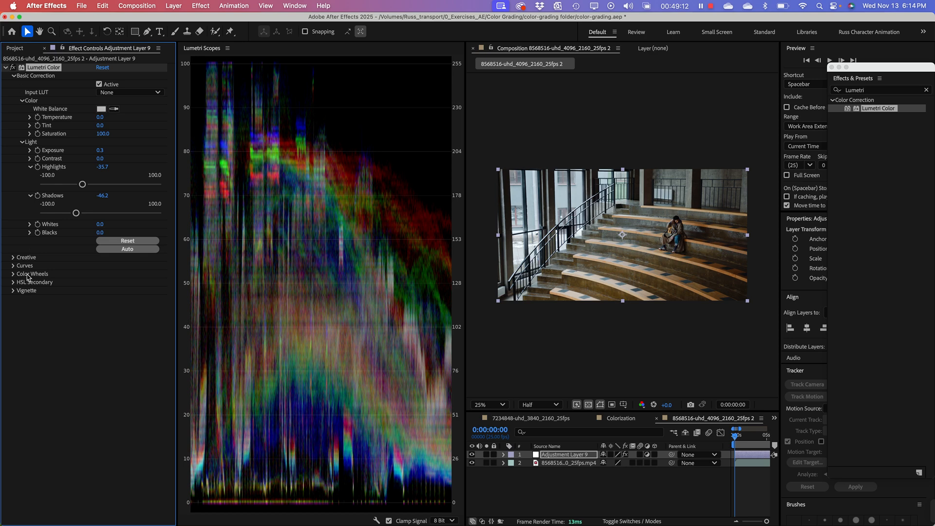
pyautogui.click(13, 266)
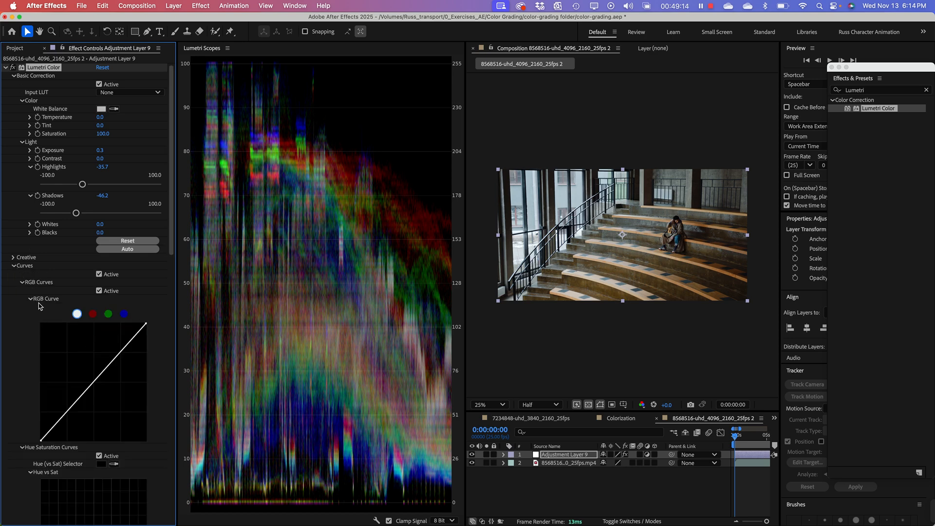
pyautogui.click(14, 265)
pyautogui.click(13, 258)
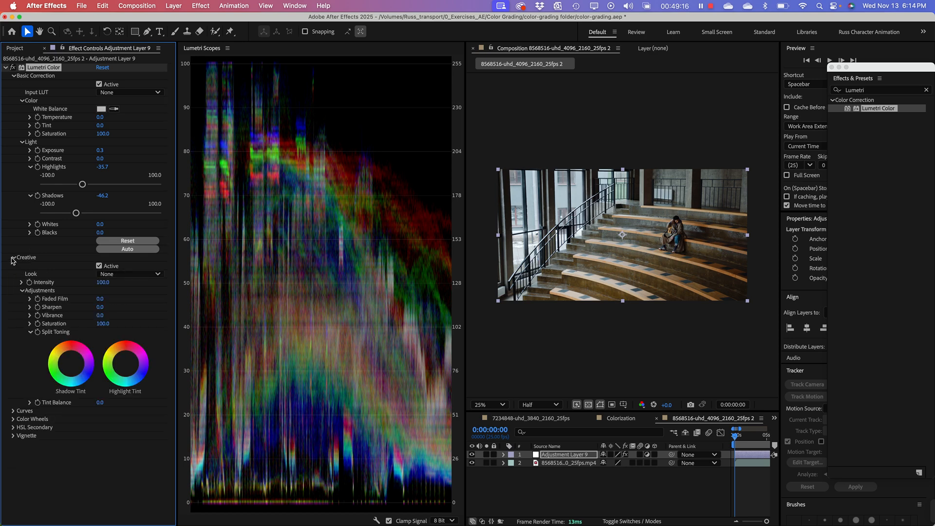
pyautogui.click(80, 373)
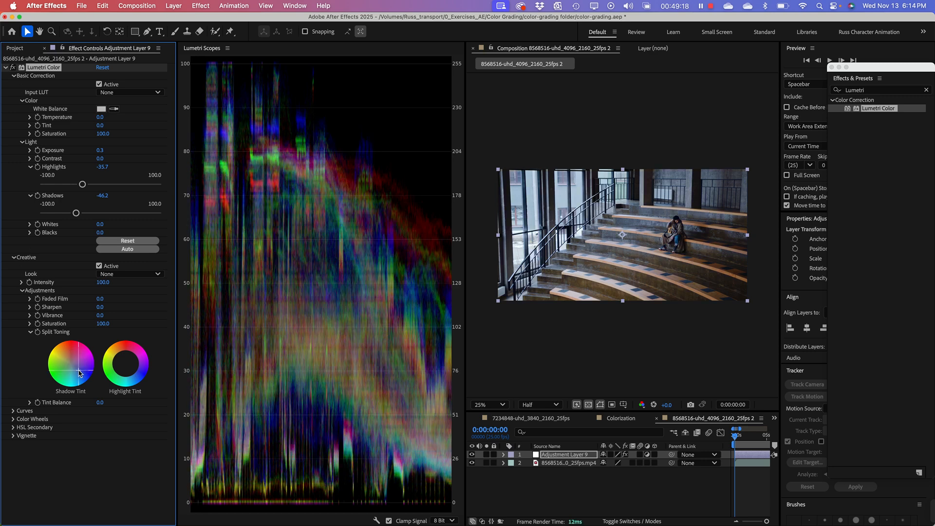
pyautogui.click(123, 360)
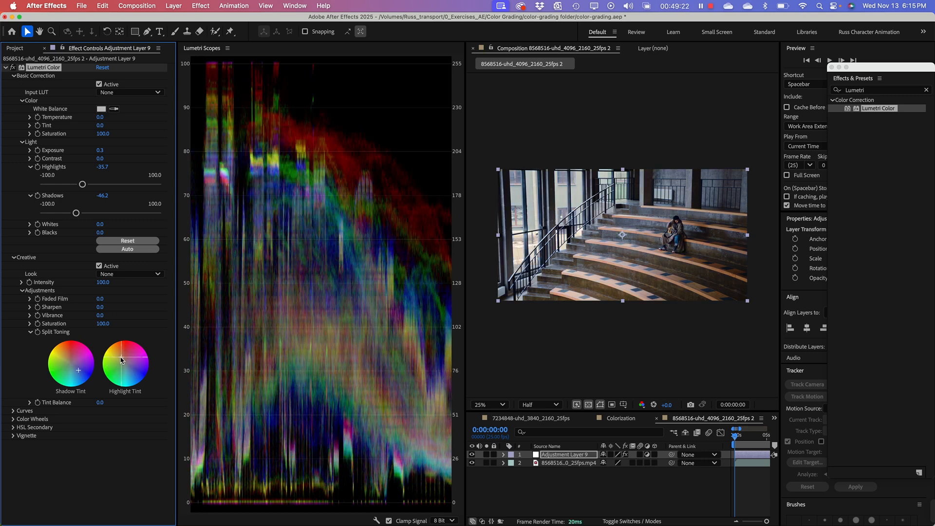
pyautogui.moveTo(121, 357); pyautogui.dragTo(120, 358)
# Step: Raise the Basic Correction Saturation to 184 and set Highlights to -36.5
pyautogui.moveTo(103, 133); pyautogui.dragTo(139, 137)
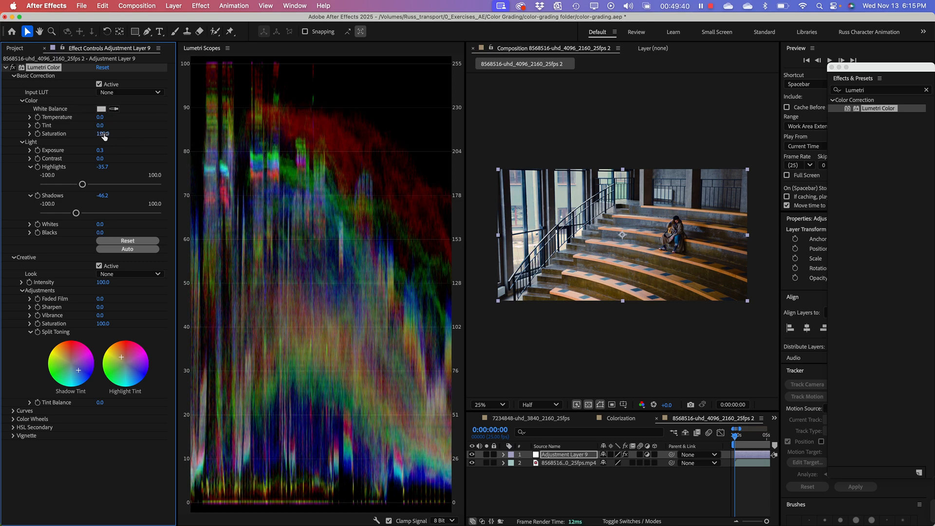
pyautogui.moveTo(103, 136); pyautogui.dragTo(172, 162)
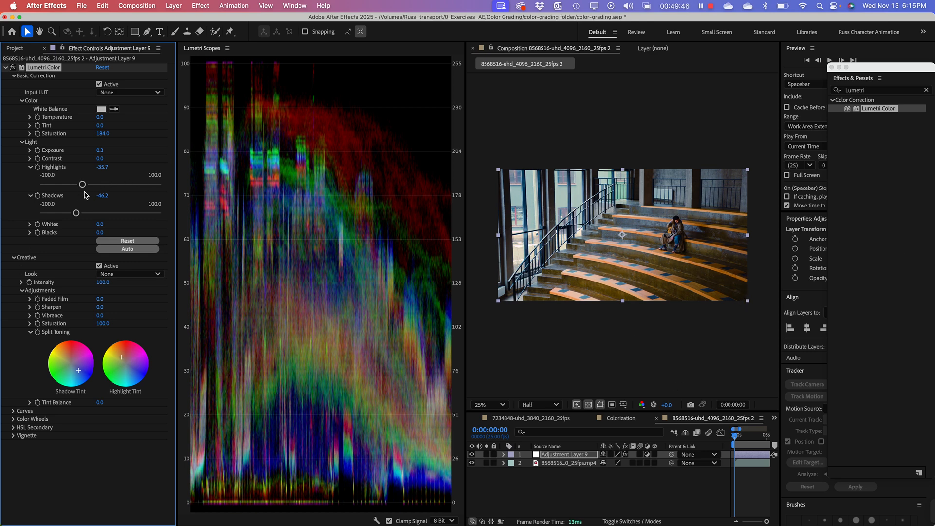
pyautogui.moveTo(83, 184); pyautogui.dragTo(81, 189)
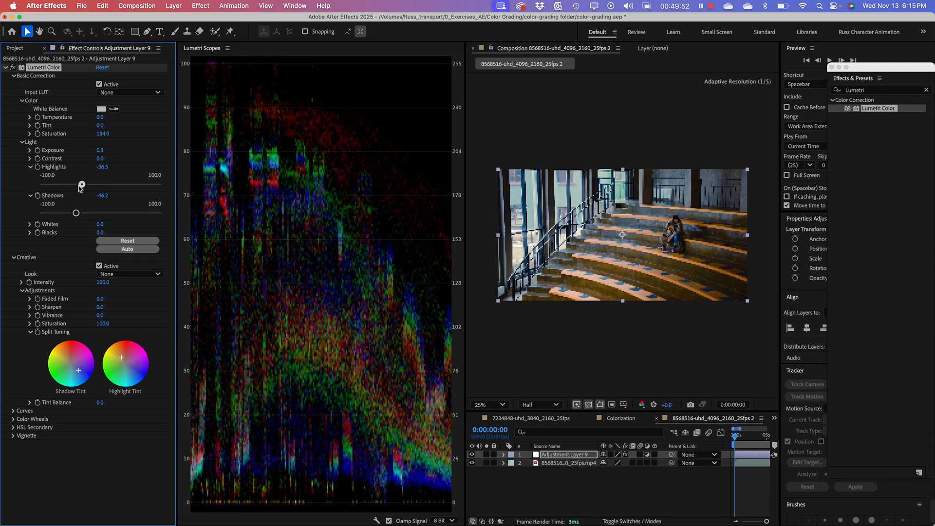
# Step: Move the floating Effects & Presets panel inward so it no longer runs off the edge of the screen
pyautogui.click(57, 459)
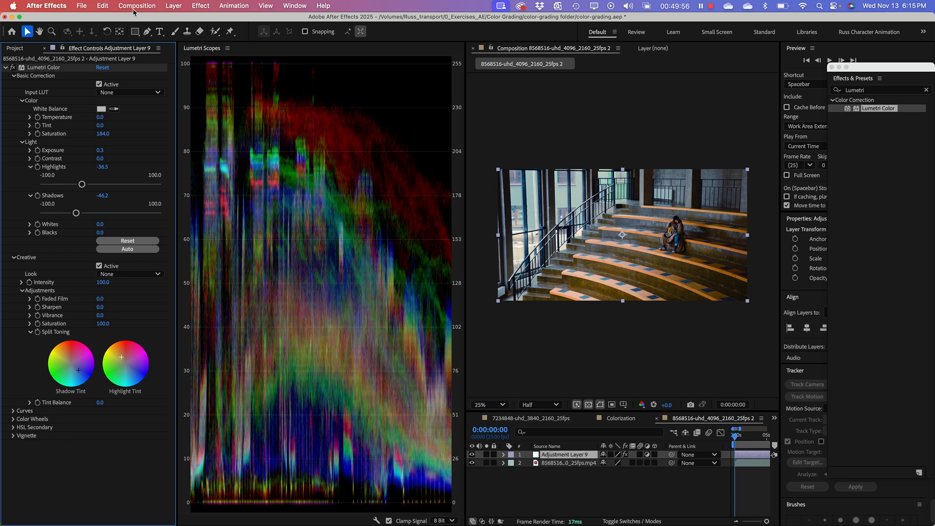
pyautogui.moveTo(879, 64); pyautogui.dragTo(834, 52)
pyautogui.click(195, 4)
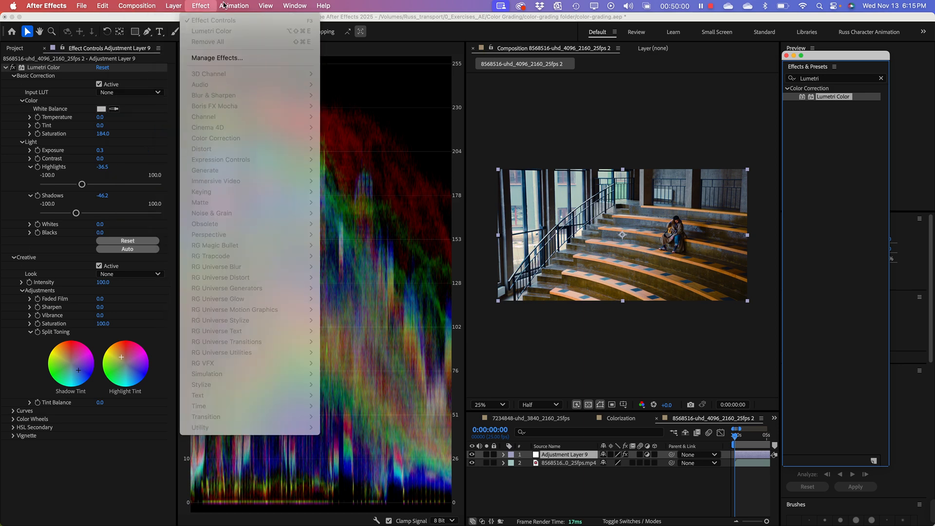
pyautogui.moveTo(217, 5)
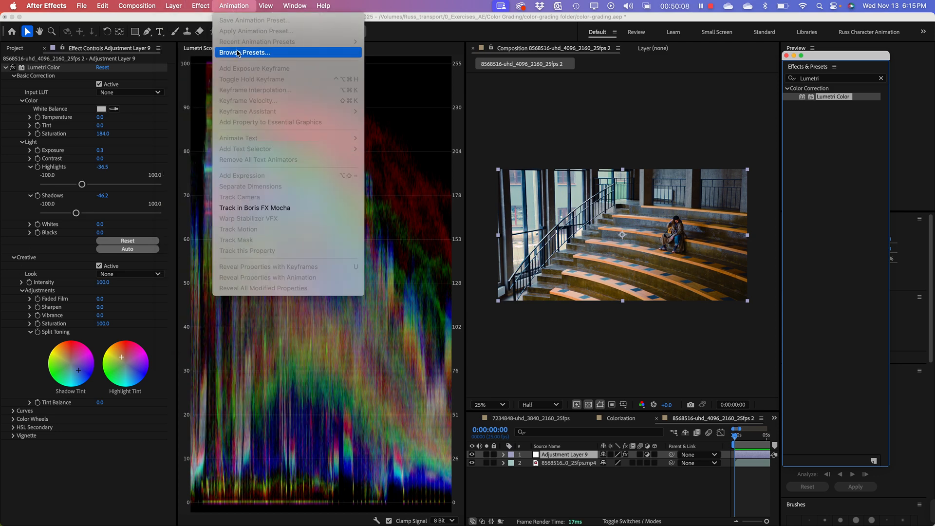
pyautogui.click(231, 5)
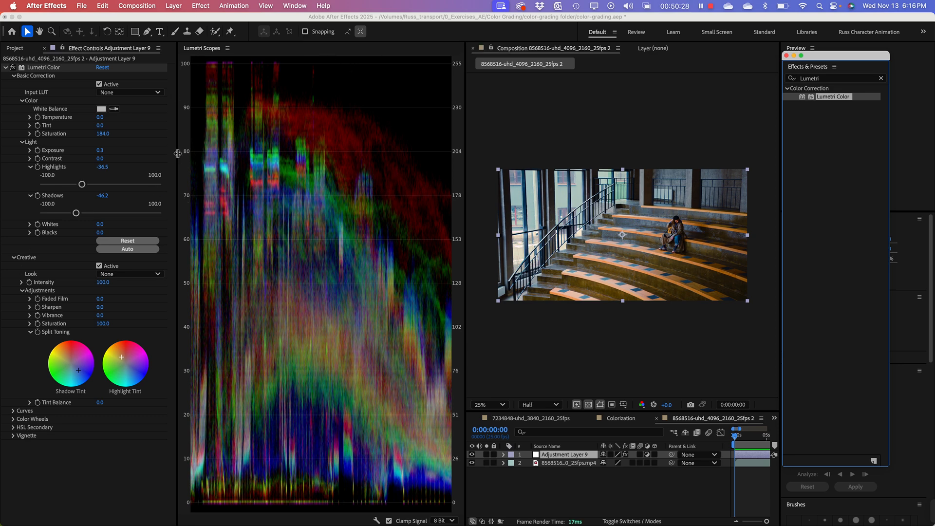
# Step: Close the Lumetri Scopes panel and widen the Effect Controls panel slightly
pyautogui.moveTo(178, 154); pyautogui.dragTo(238, 153)
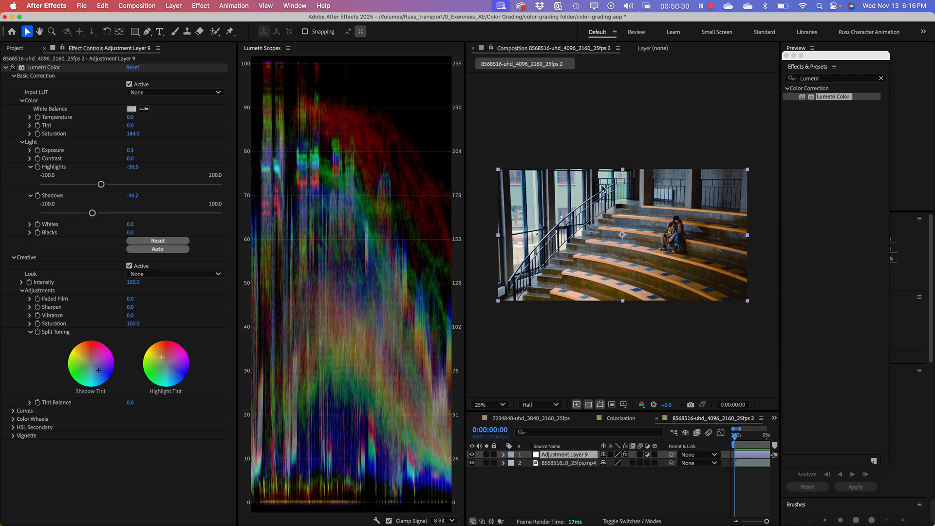
pyautogui.moveTo(466, 237); pyautogui.dragTo(447, 230)
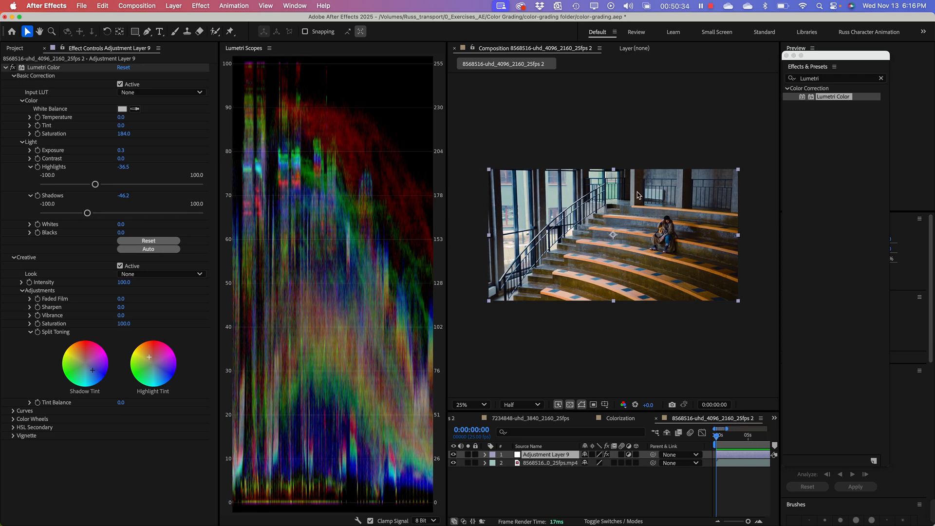
pyautogui.click(297, 6)
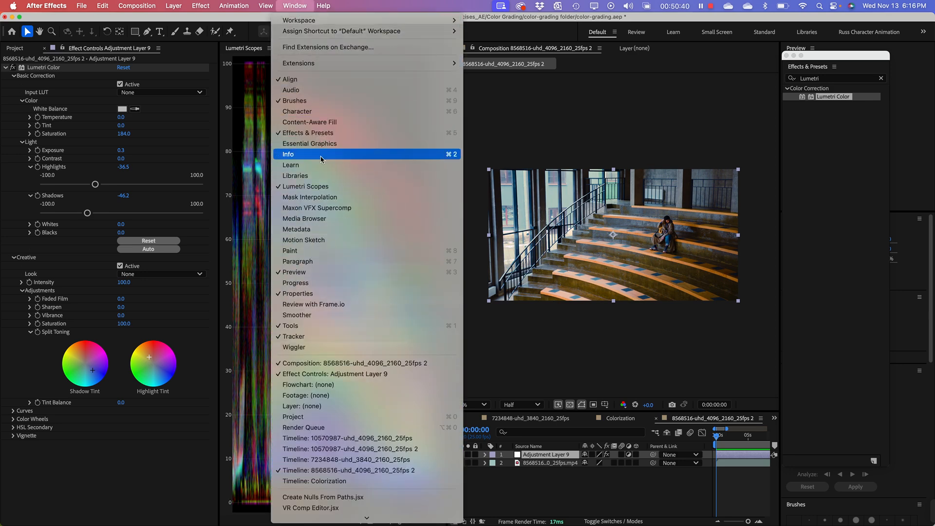
pyautogui.click(335, 187)
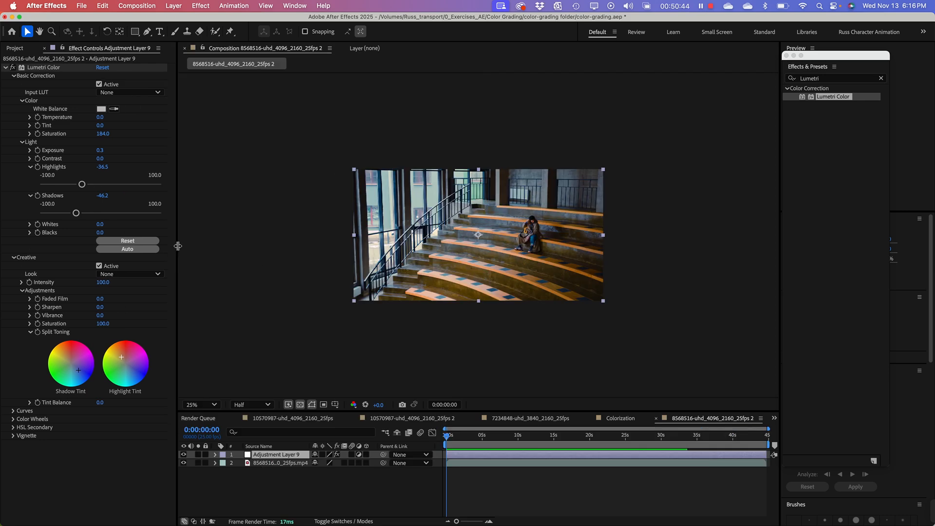
pyautogui.moveTo(177, 247); pyautogui.dragTo(204, 247)
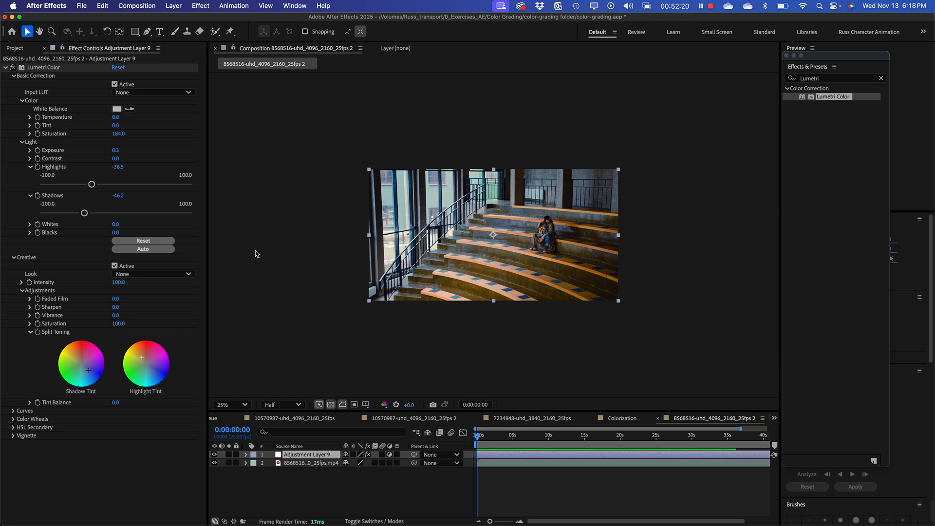
# Step: Switch to the 10570987-uhd_4096_2160_25fps 2 composition and compare its first frame with and without the grading adjustment layer
pyautogui.click(382, 420)
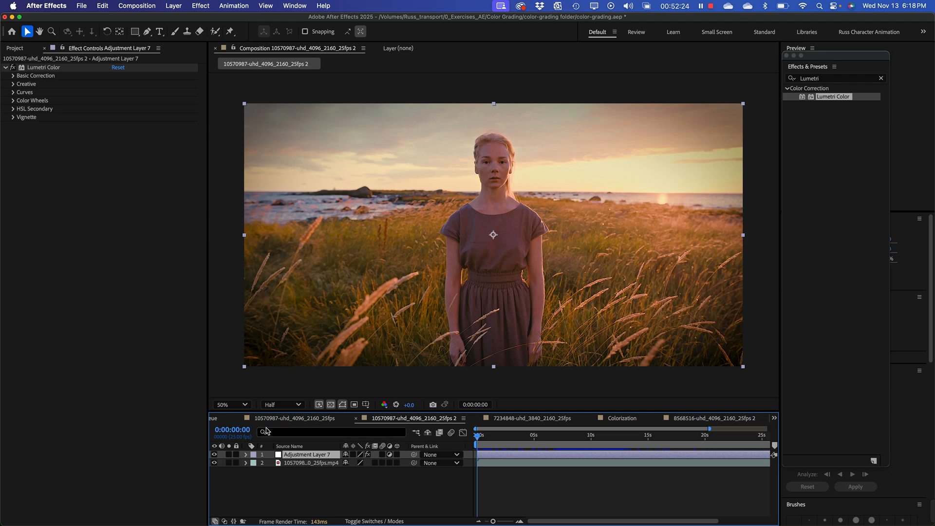
pyautogui.click(214, 454)
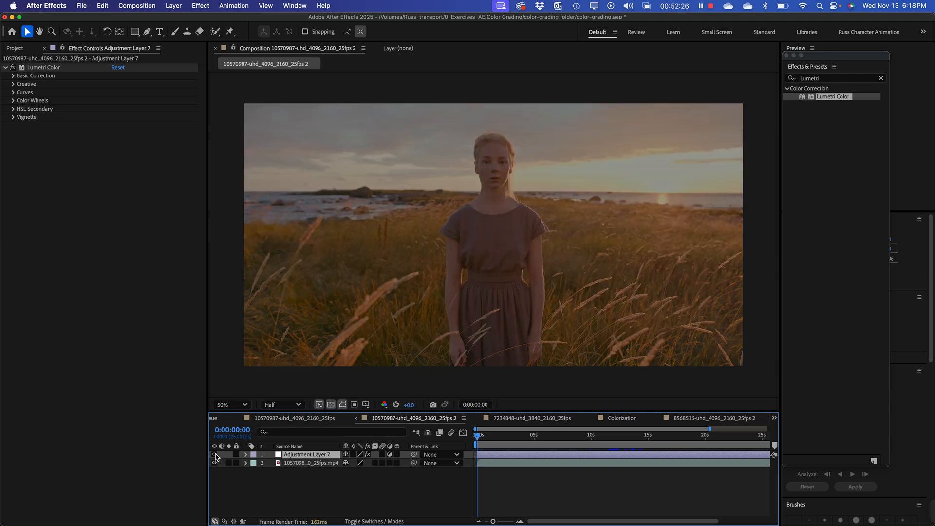
pyautogui.click(215, 454)
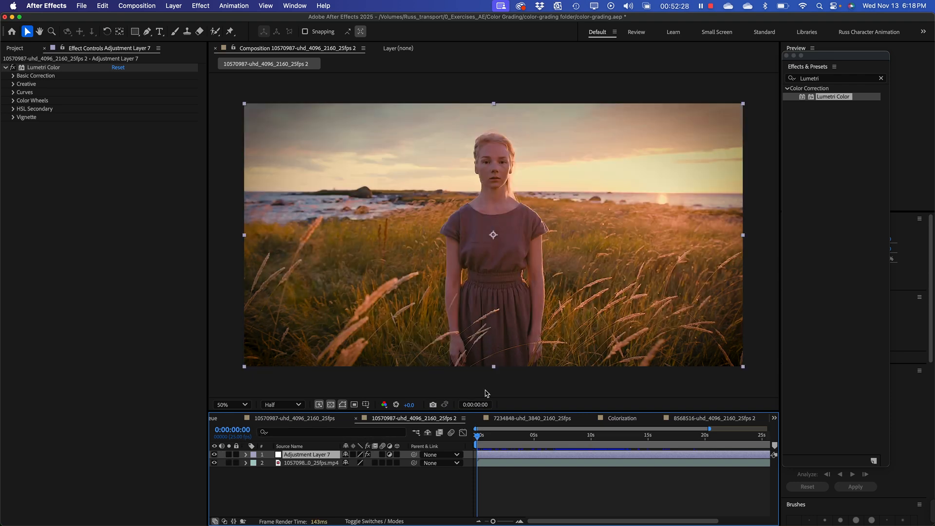
# Step: Compare the shot with and without the adjustment layer at 0:00:08:18, and review the grade at 0:00:13:22
pyautogui.moveTo(496, 438); pyautogui.dragTo(576, 436)
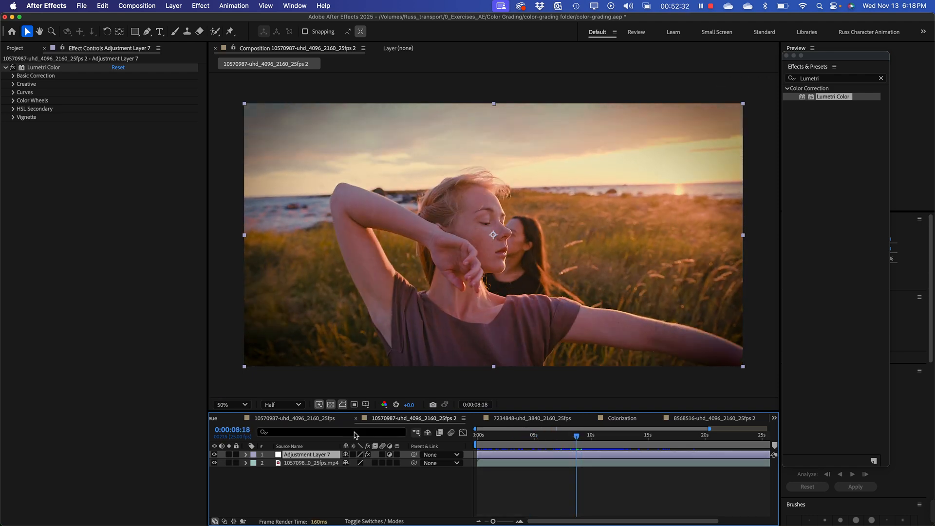
pyautogui.click(213, 453)
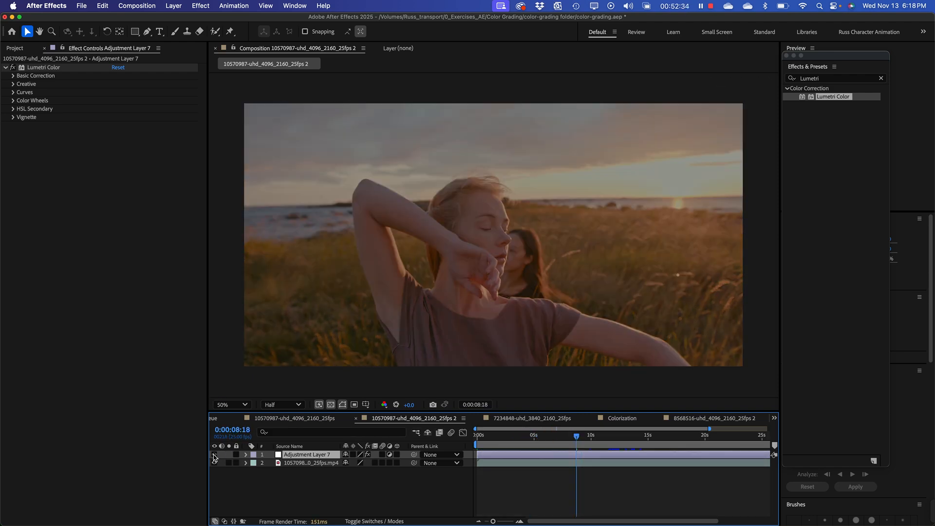
pyautogui.click(213, 453)
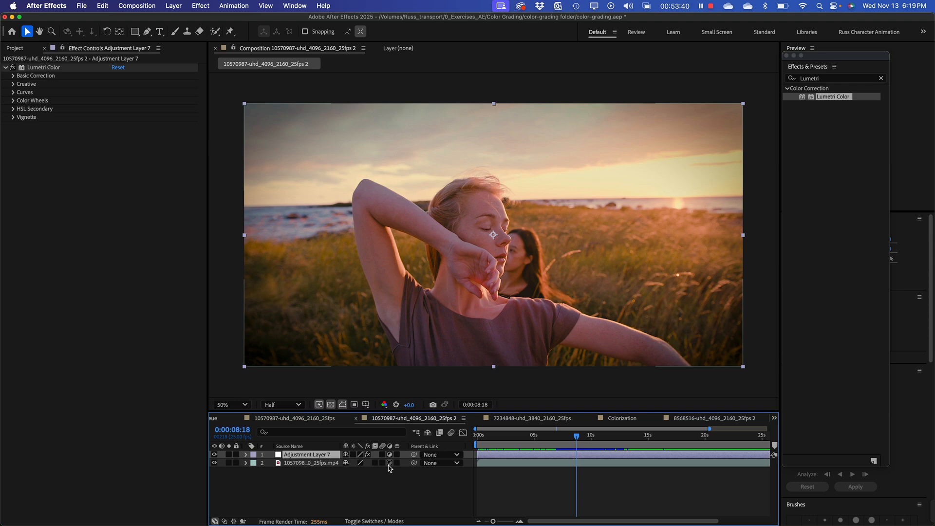
pyautogui.click(389, 463)
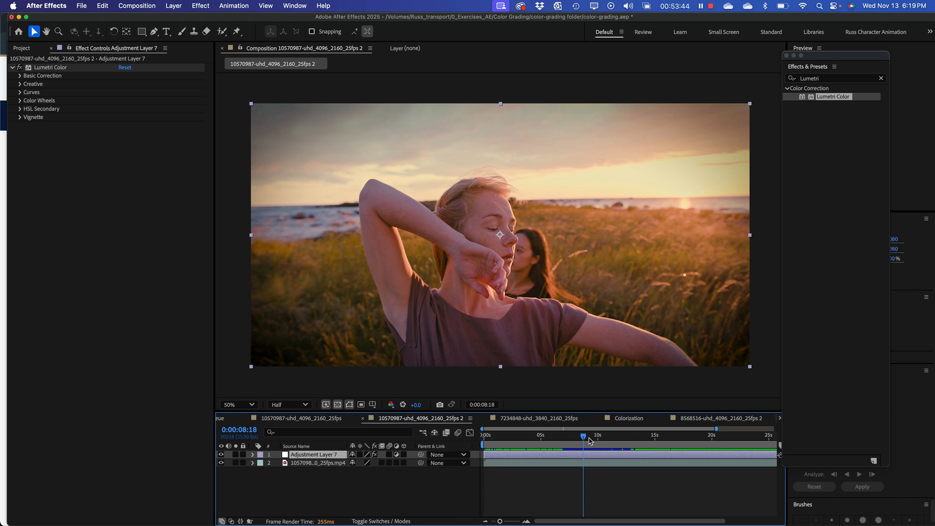
pyautogui.moveTo(584, 437); pyautogui.dragTo(641, 435)
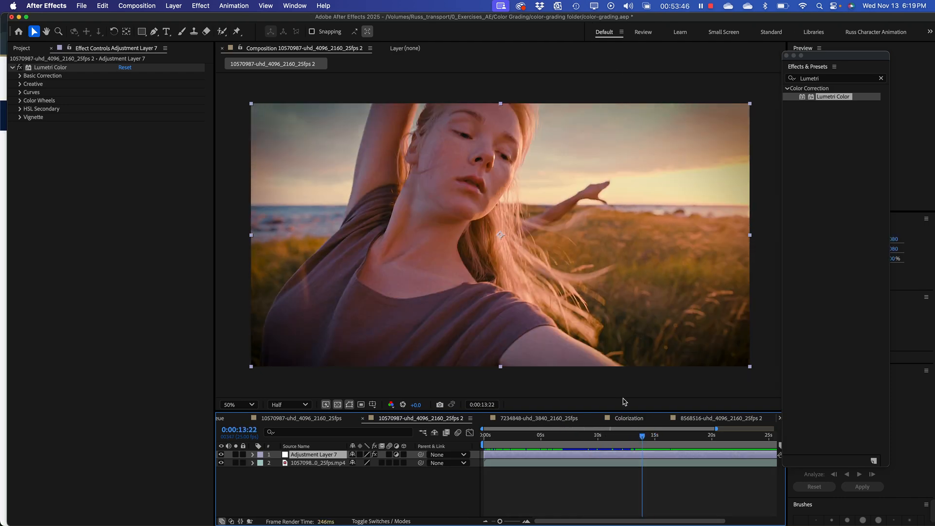